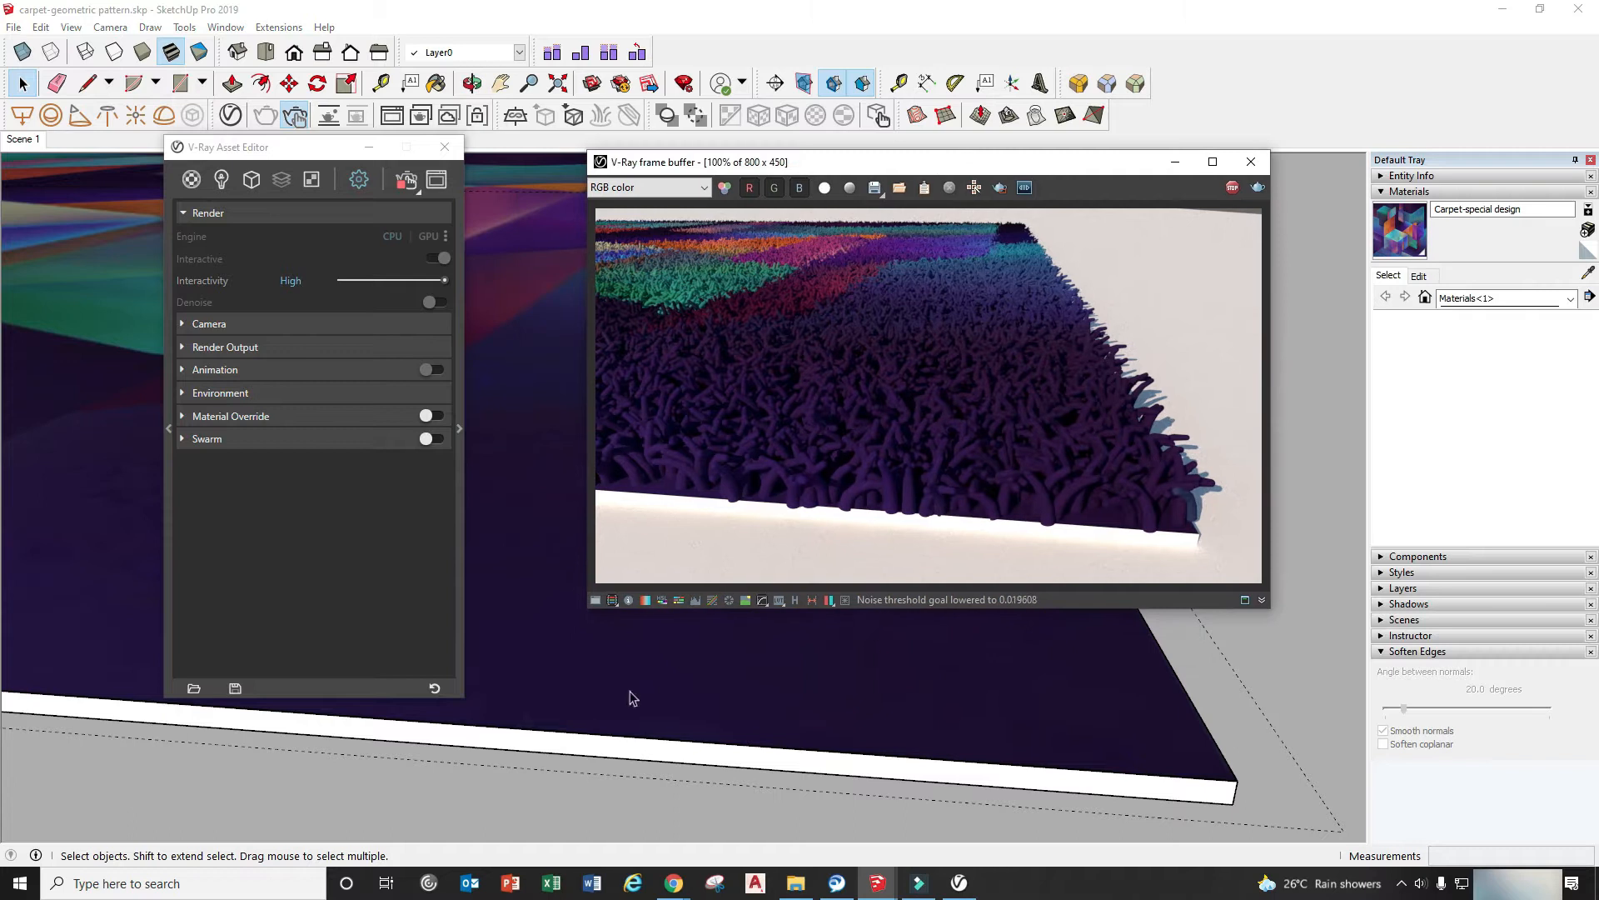
# Step: Create a new Generic V-Ray material and name it Carpet-base
pyautogui.moveTo(292, 150); pyautogui.dragTo(280, 140)
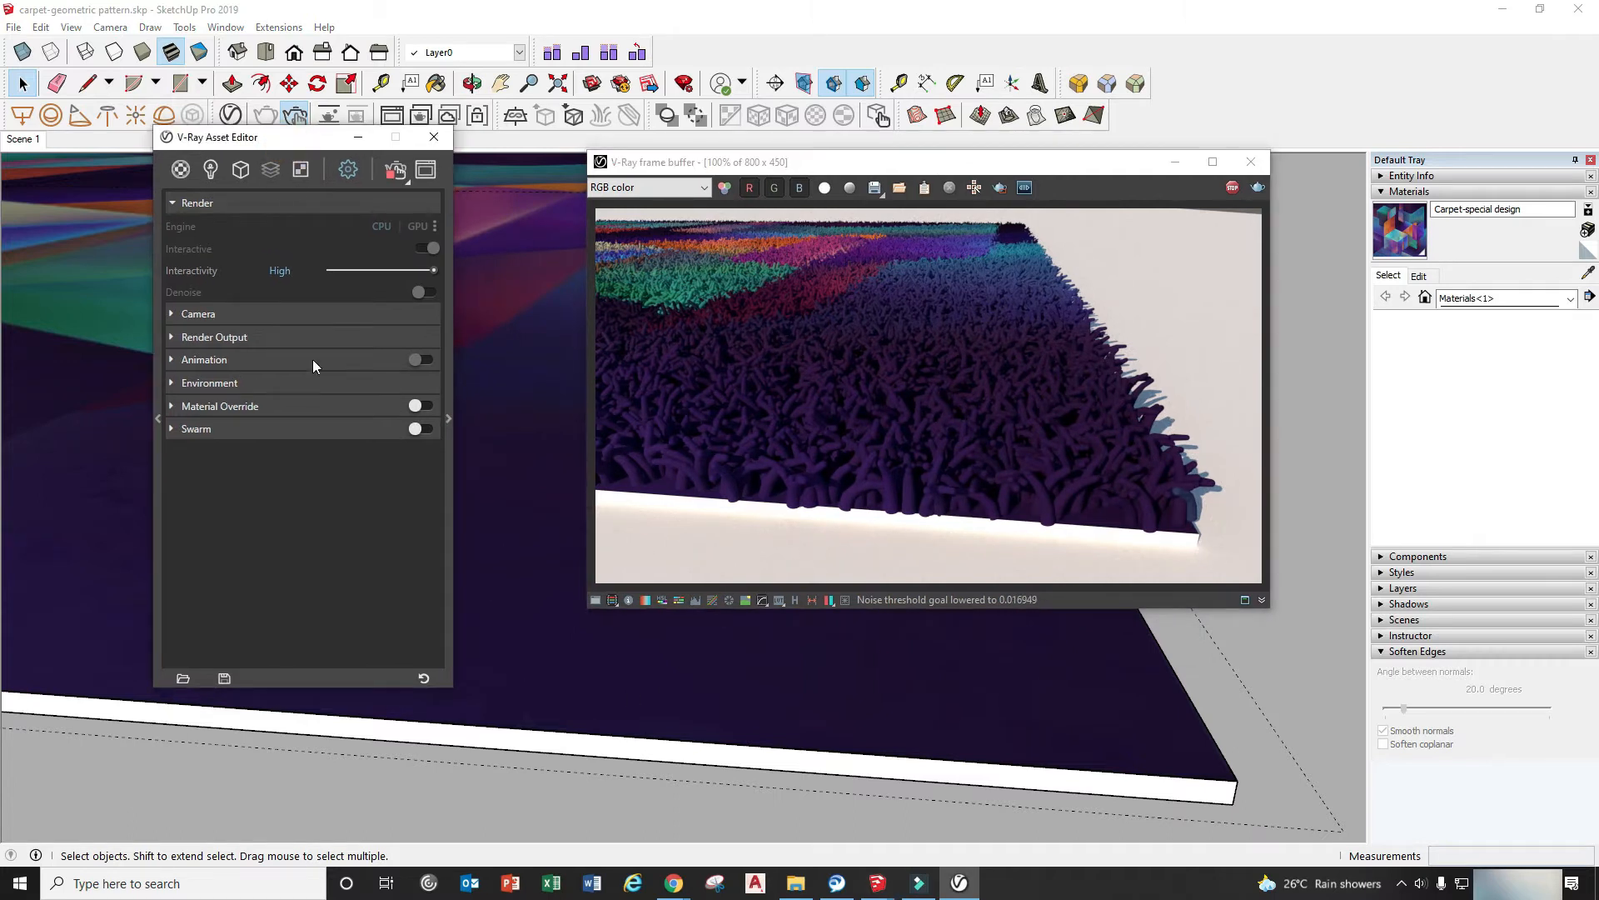
pyautogui.click(180, 169)
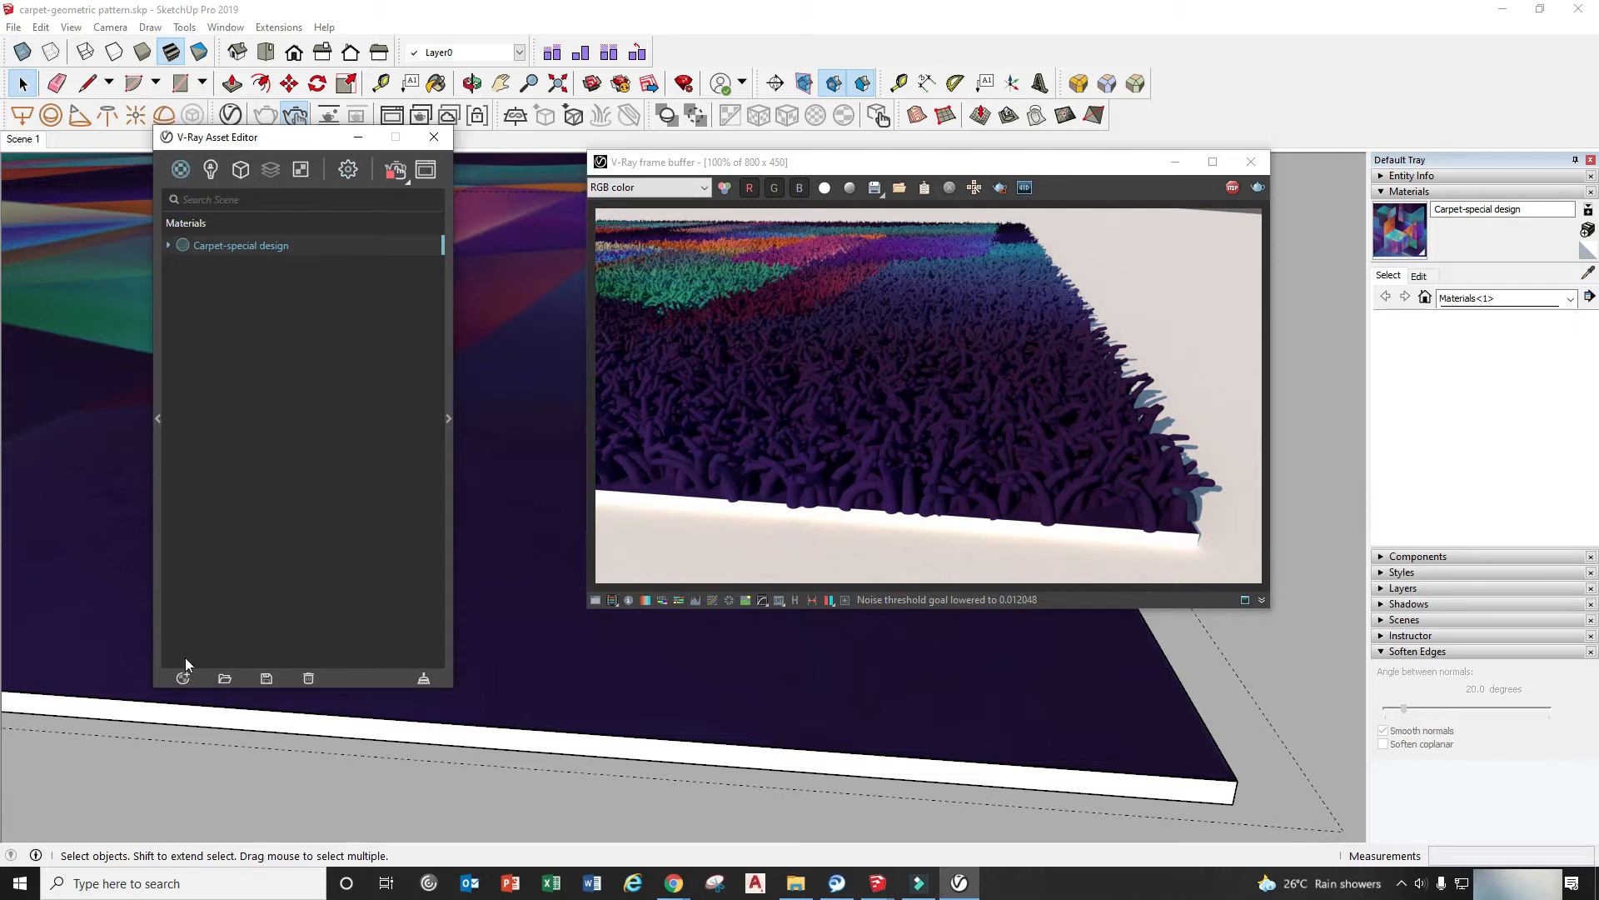
pyautogui.click(185, 681)
pyautogui.moveTo(190, 664)
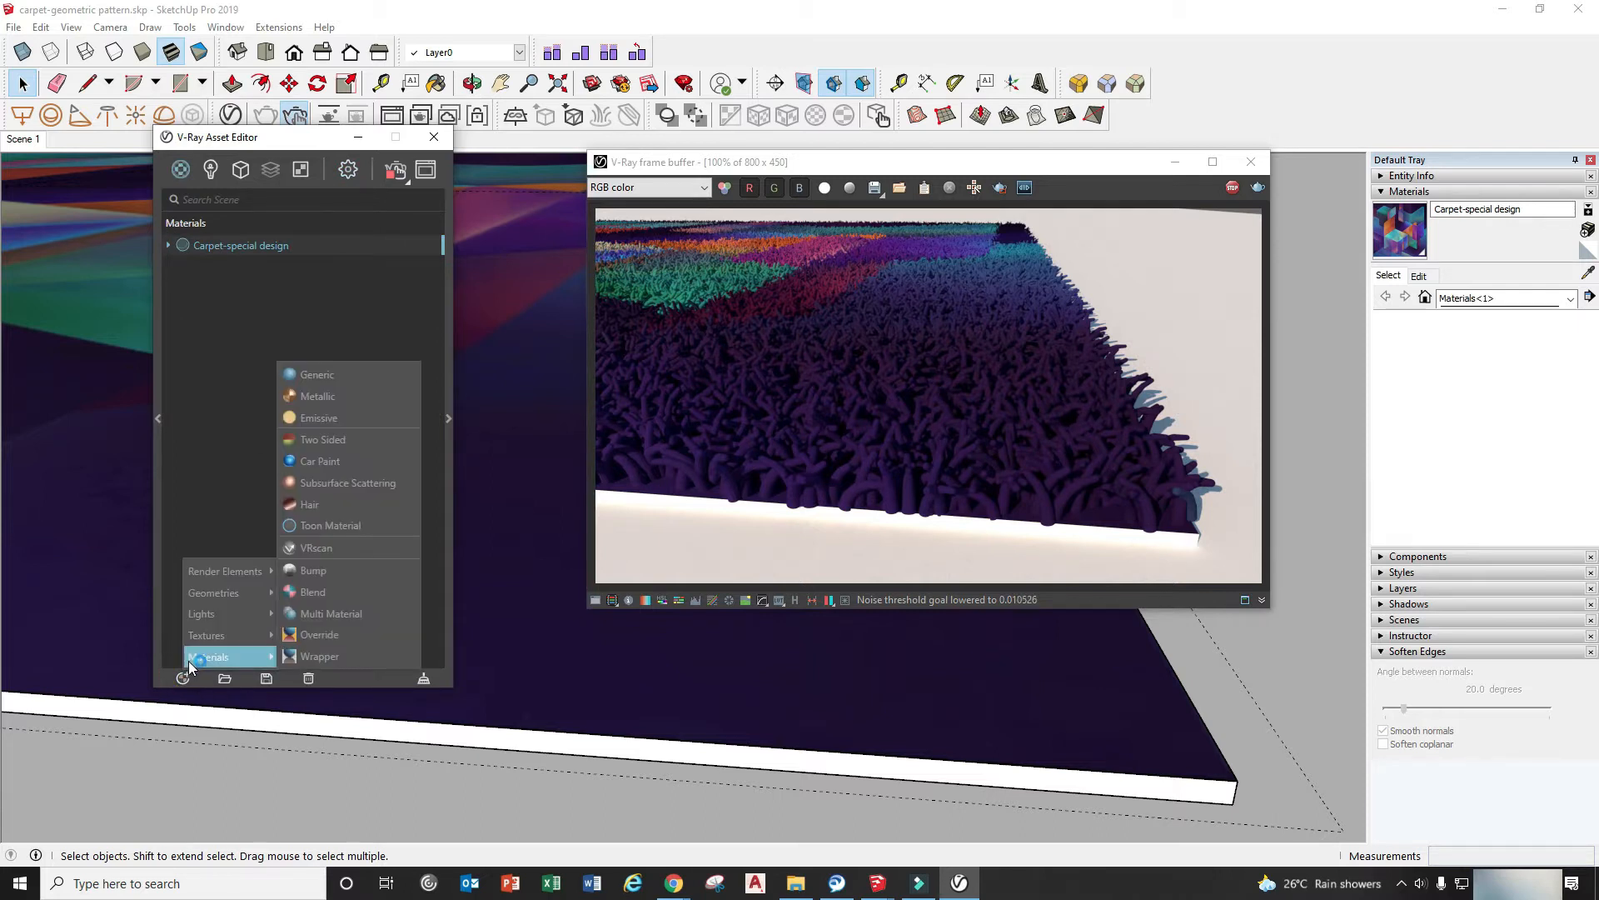
pyautogui.click(343, 374)
pyautogui.doubleClick(231, 268)
pyautogui.write('Carpet-base')
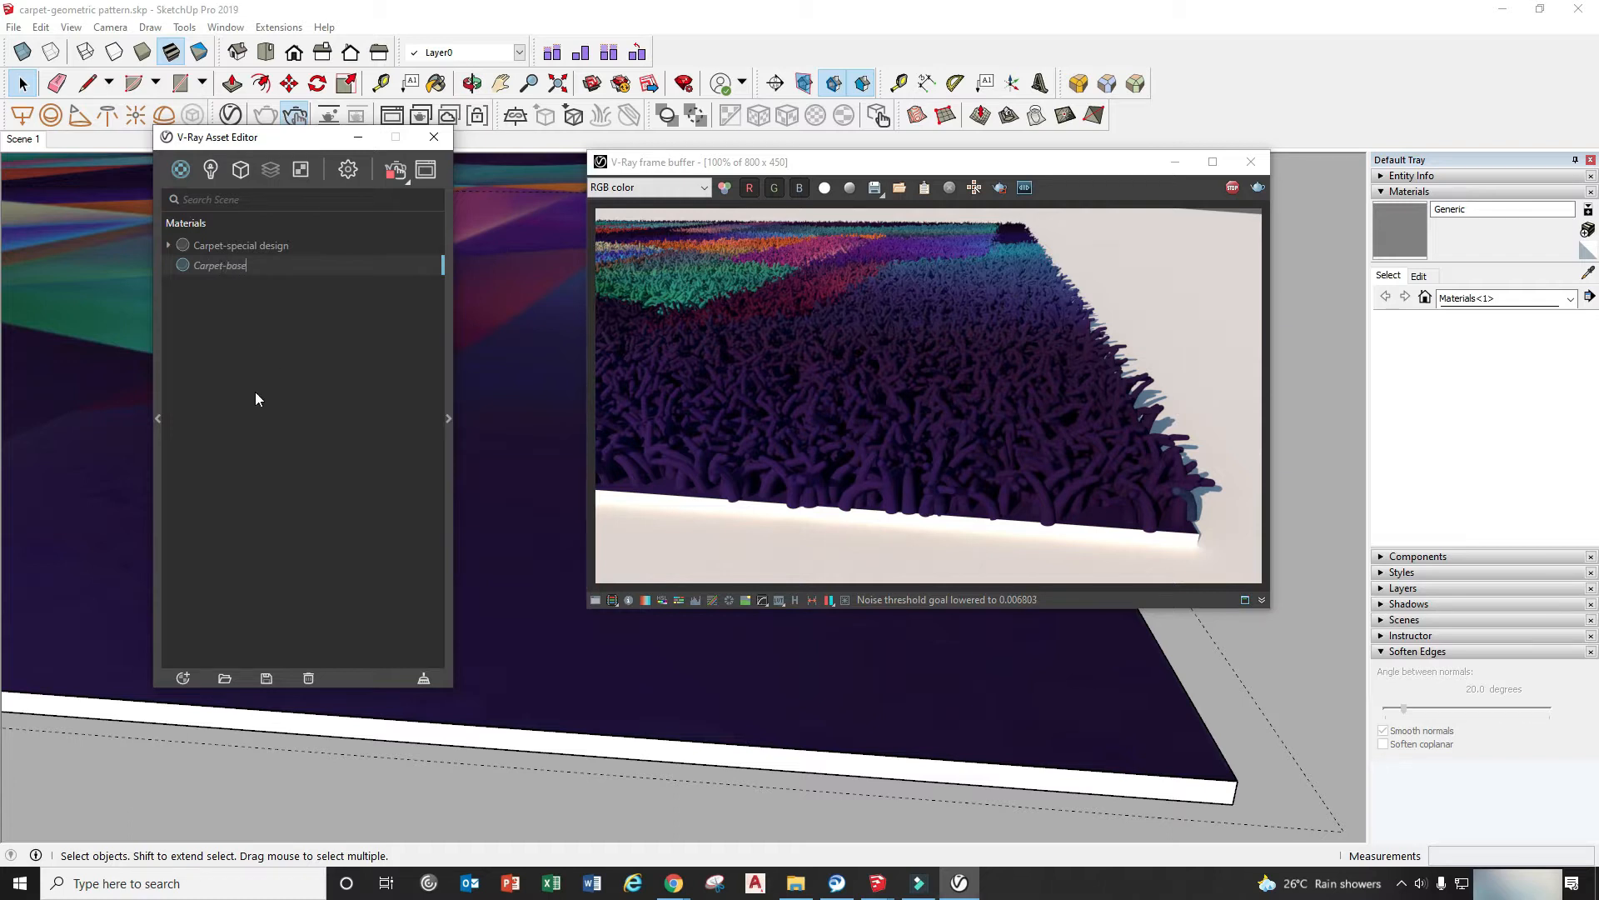
pyautogui.press('Return')
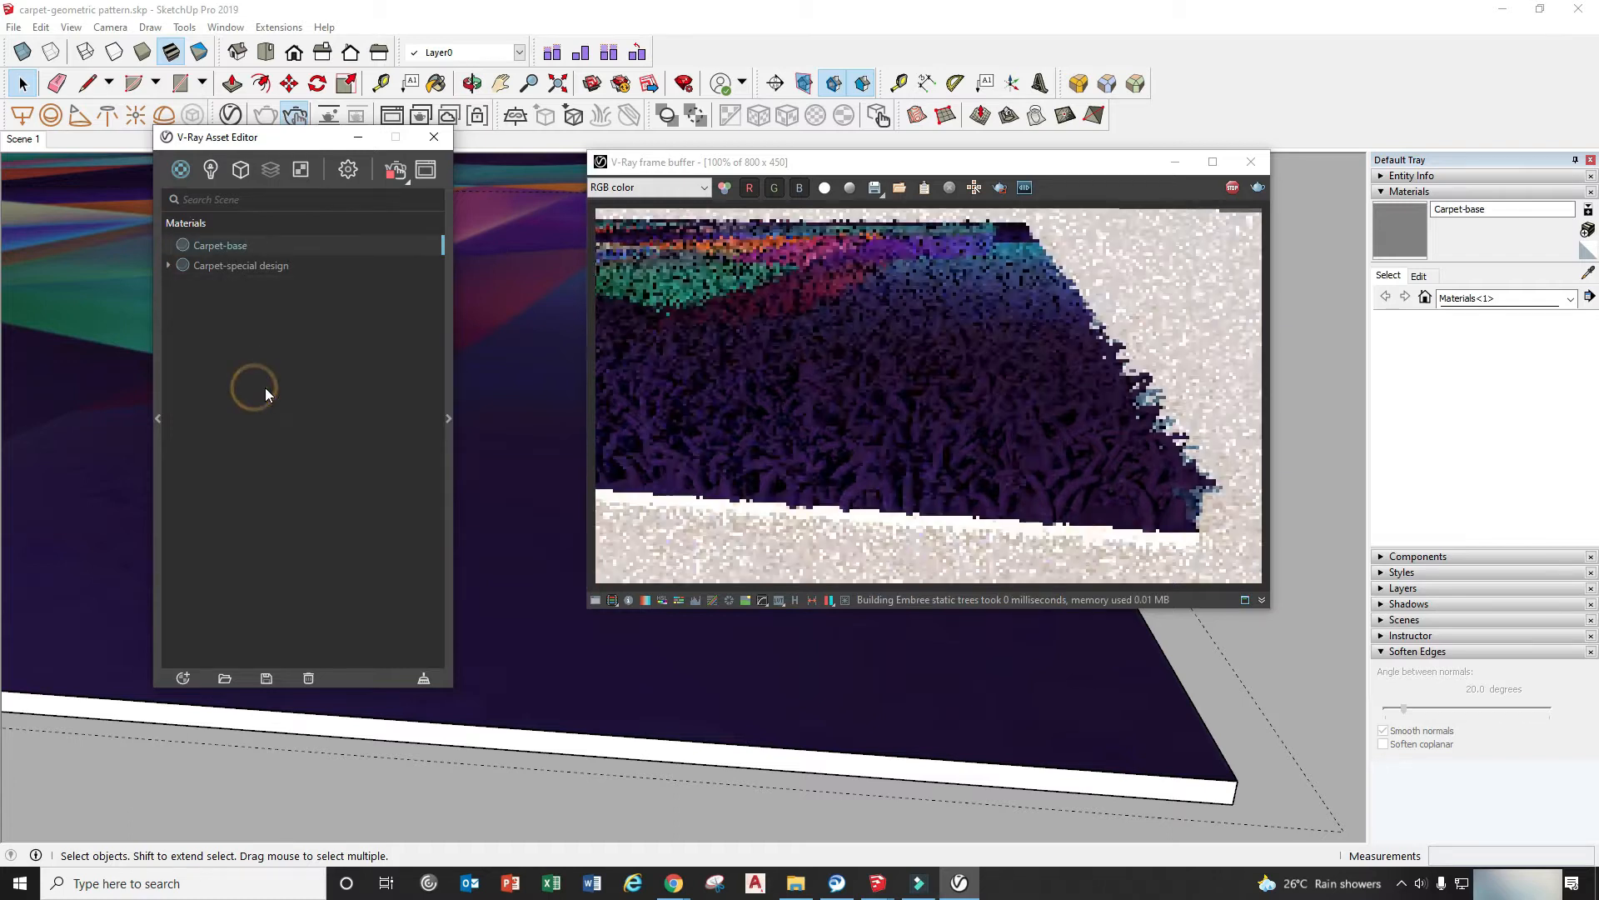
# Step: Set the diffuse color of Carpet-base to dark indigo with RGB 0.118, 0.07, 0.334
pyautogui.moveTo(290, 135); pyautogui.dragTo(240, 144)
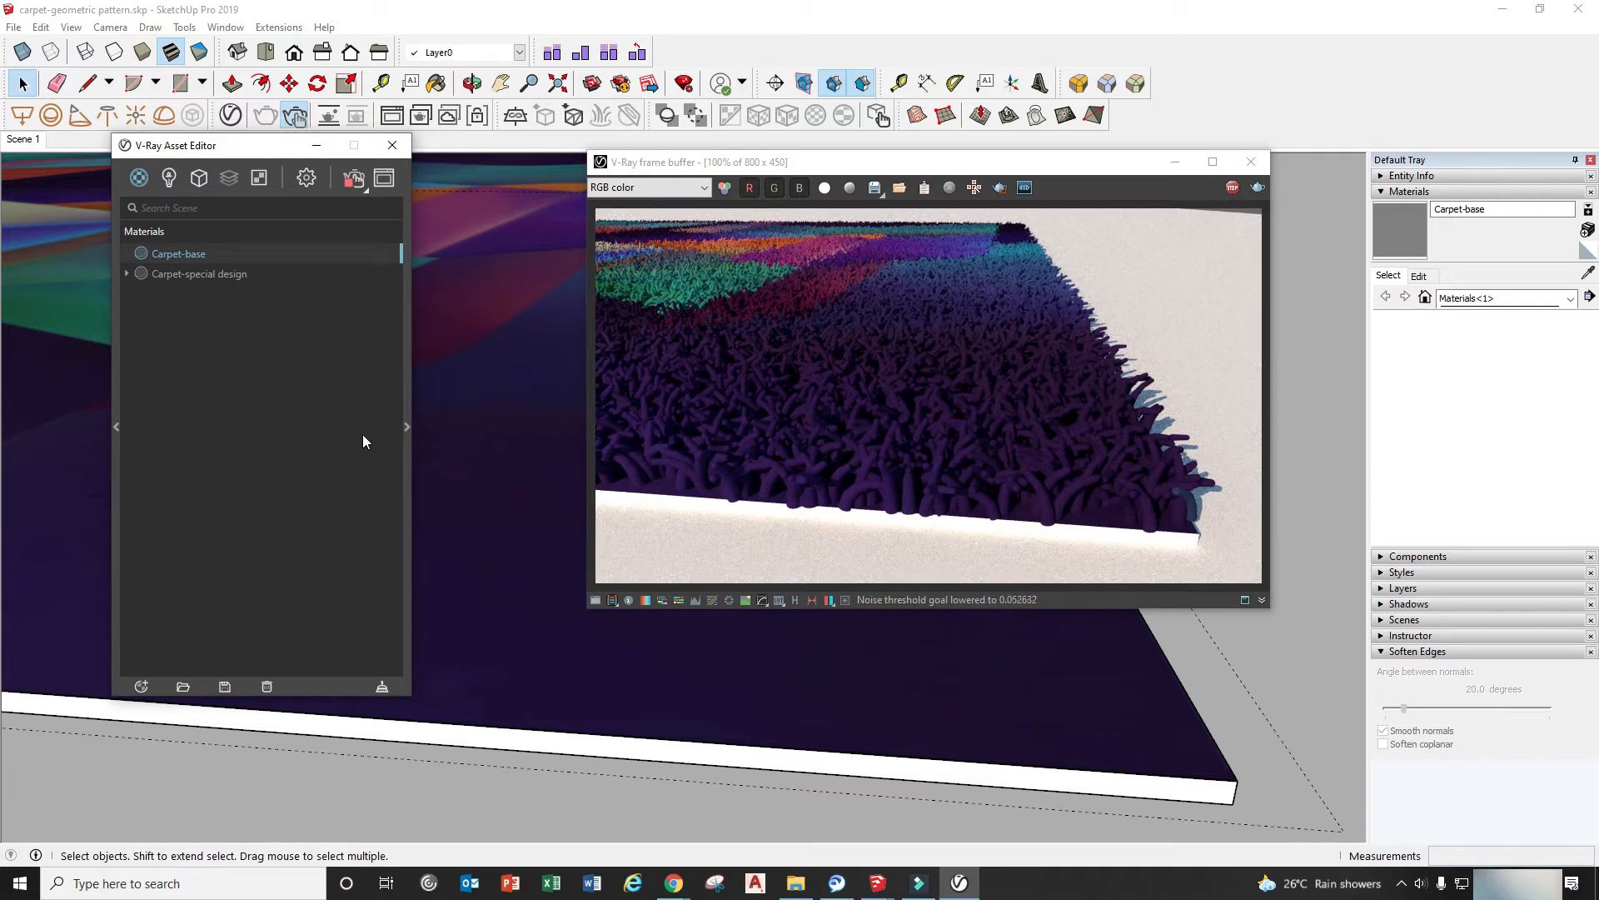
pyautogui.click(408, 427)
pyautogui.moveTo(533, 151); pyautogui.dragTo(477, 162)
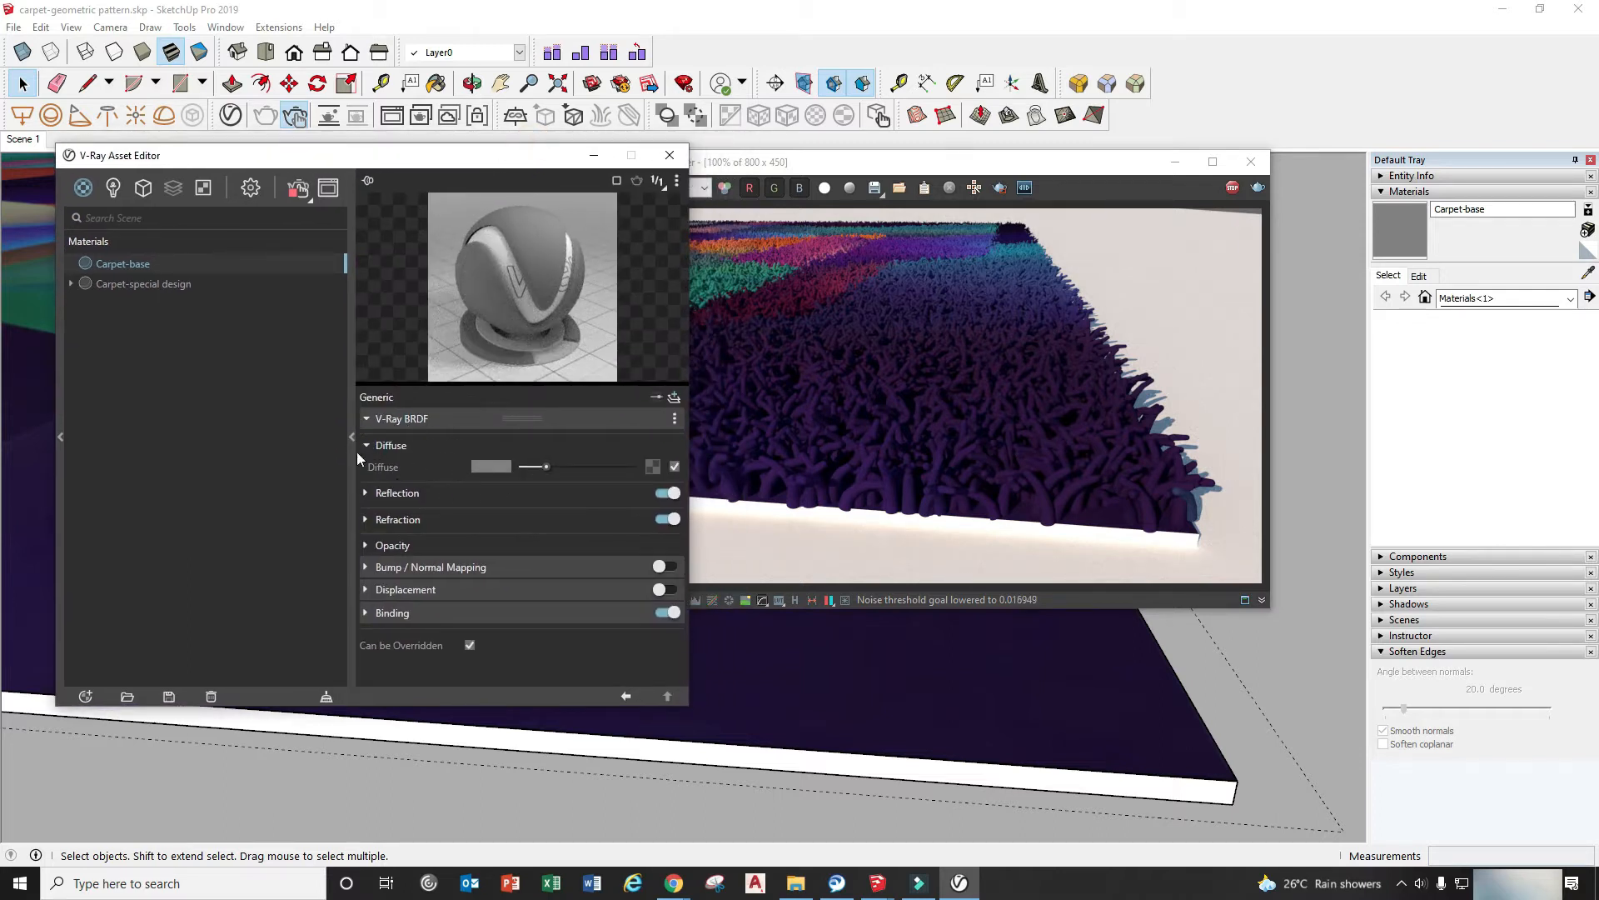
pyautogui.click(492, 467)
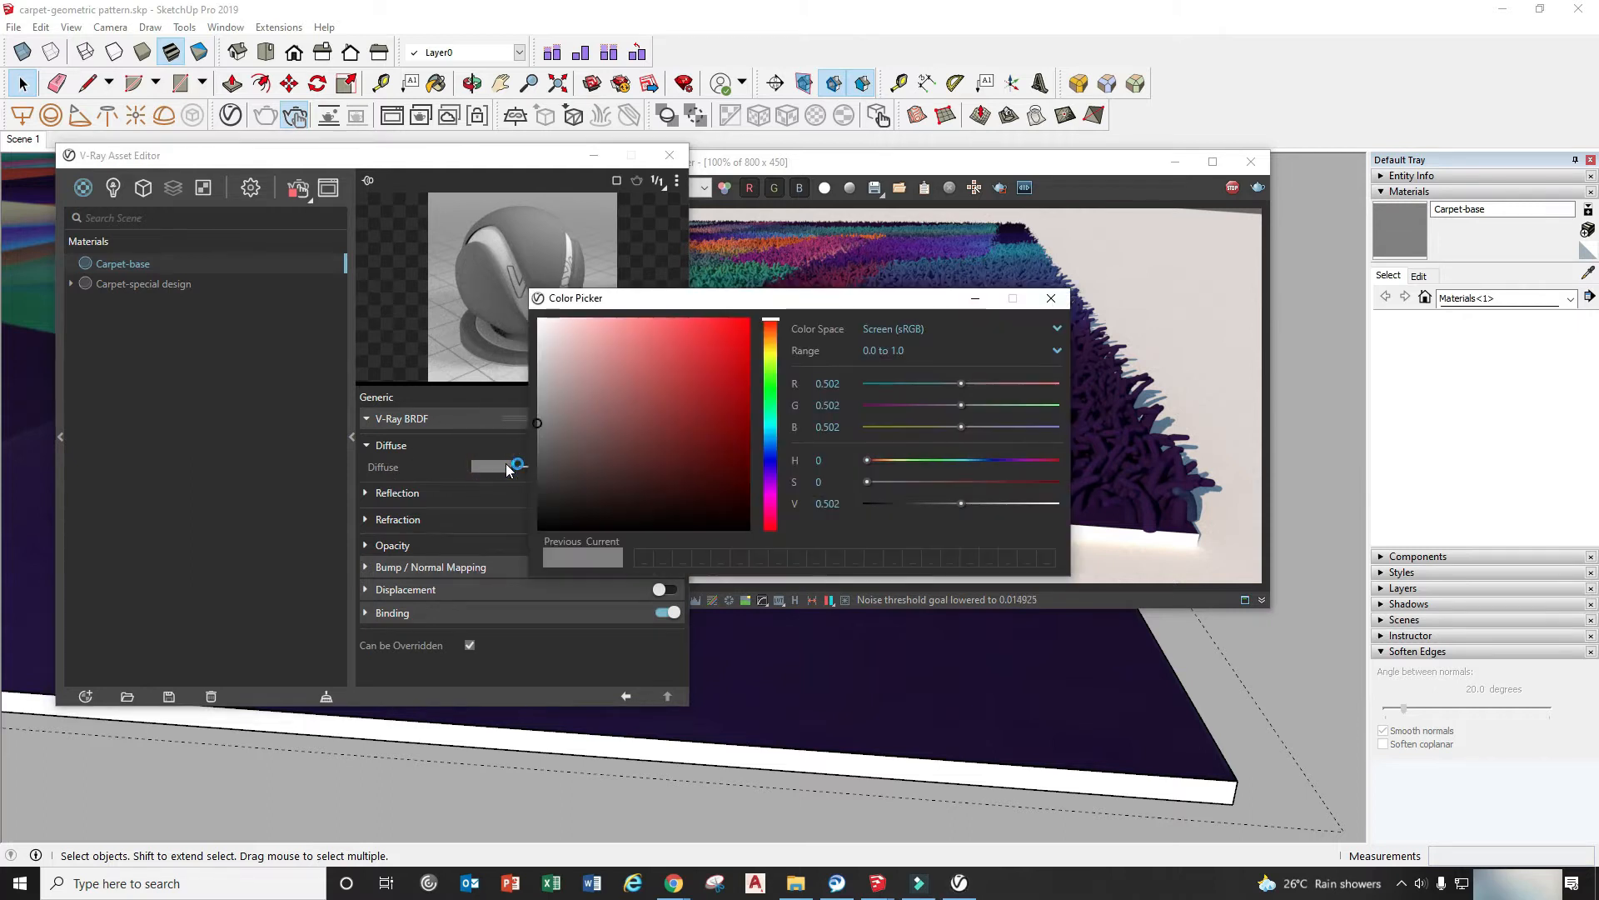
pyautogui.click(771, 330)
pyautogui.moveTo(772, 336); pyautogui.dragTo(774, 471)
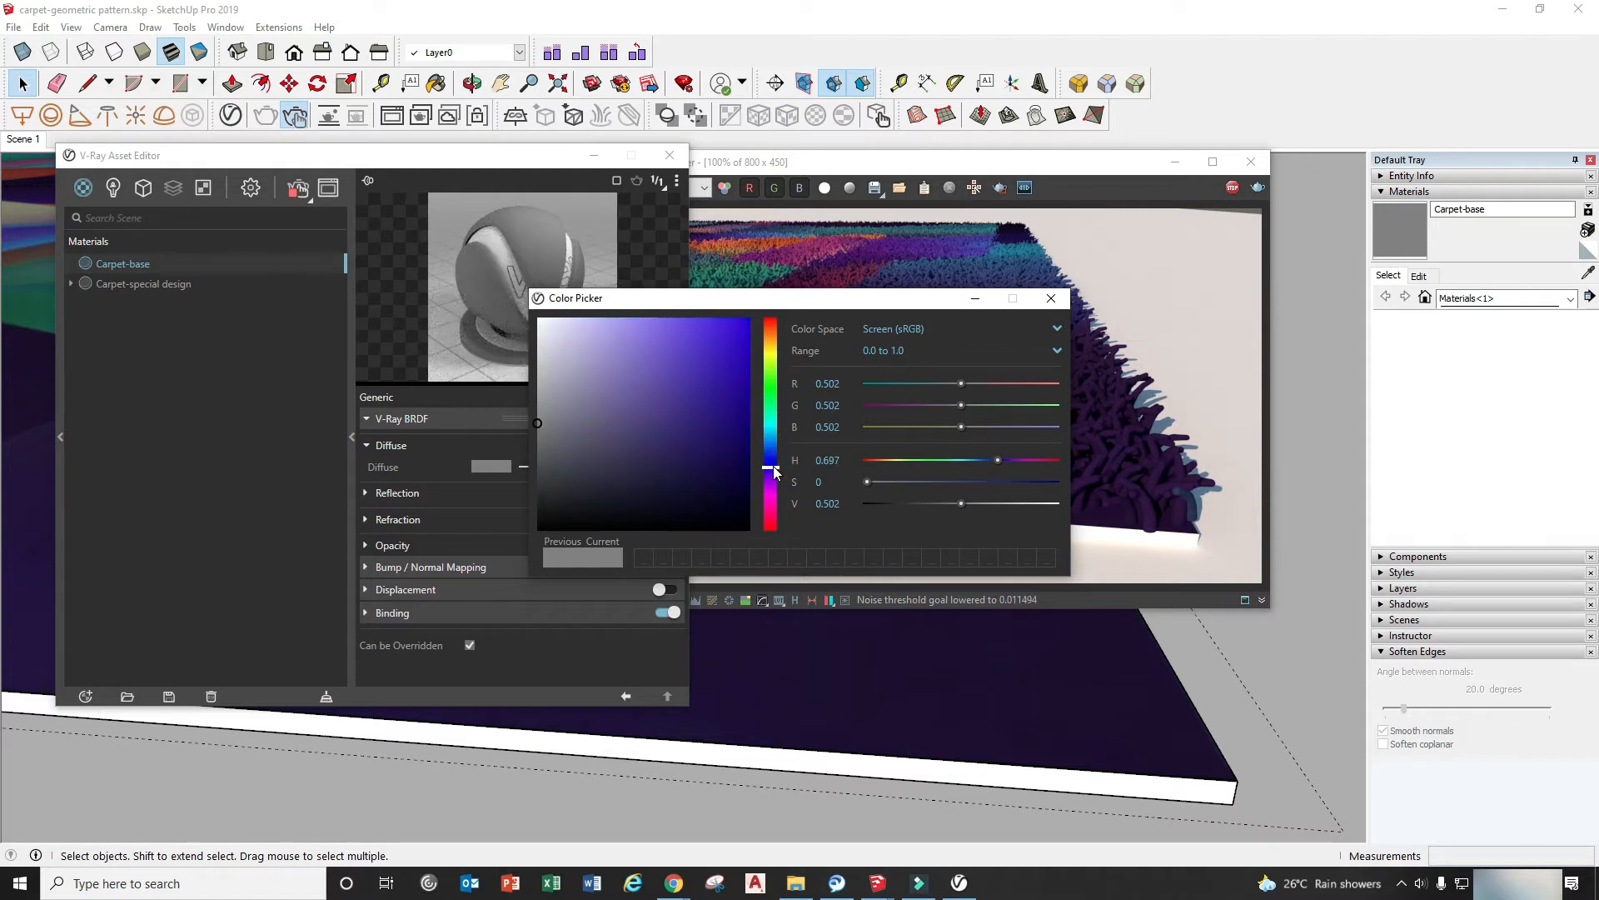
pyautogui.click(705, 456)
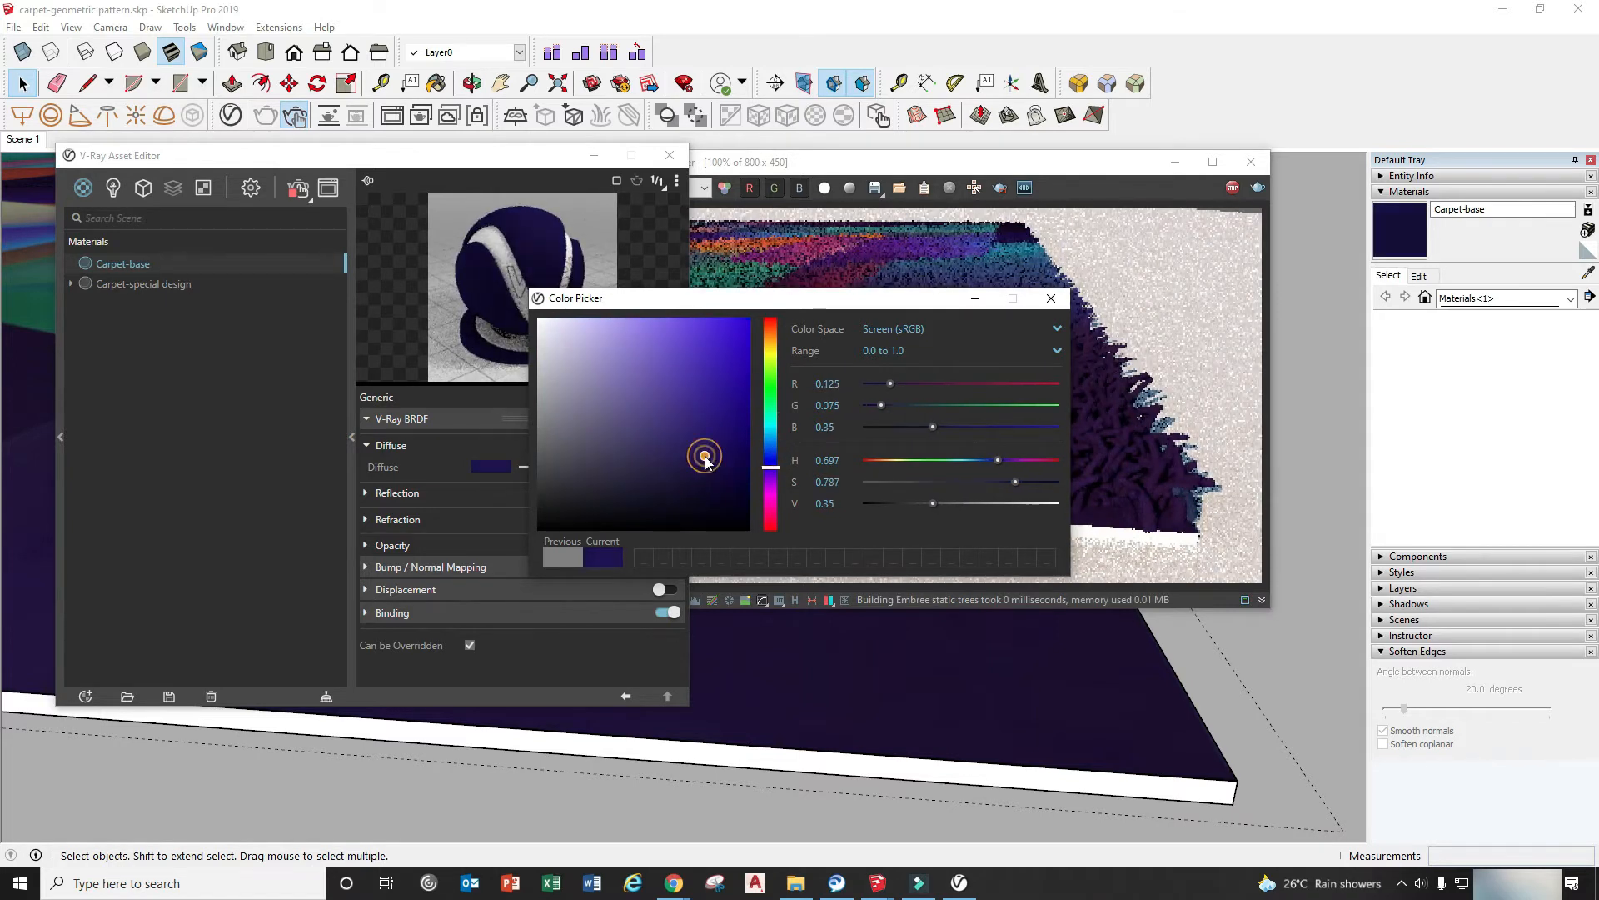
pyautogui.click(706, 459)
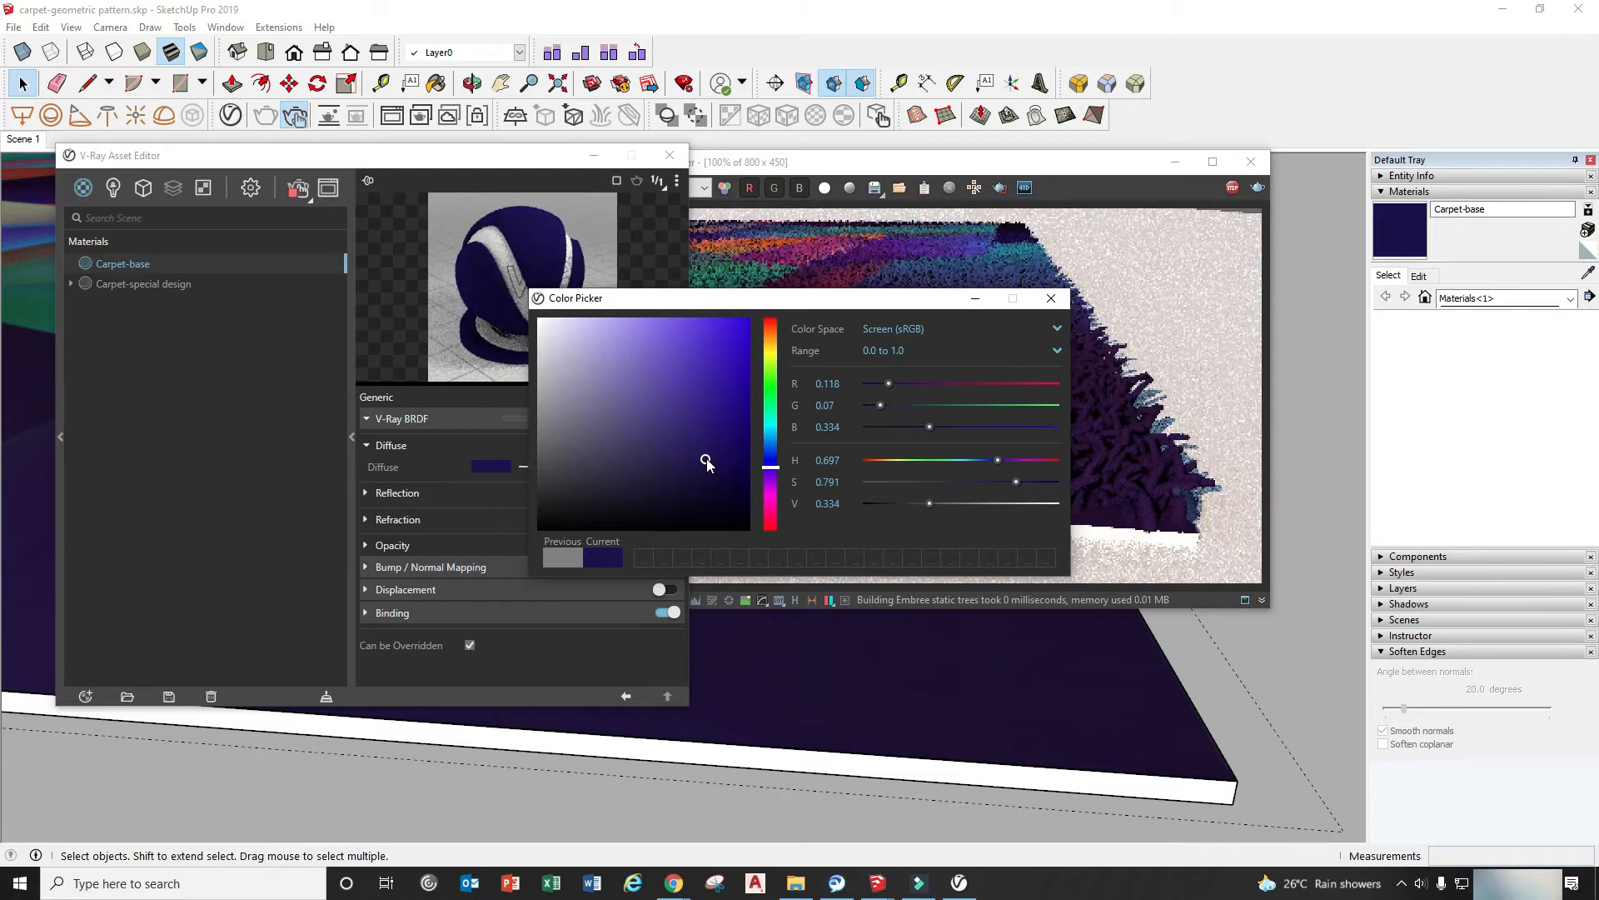
pyautogui.click(1050, 299)
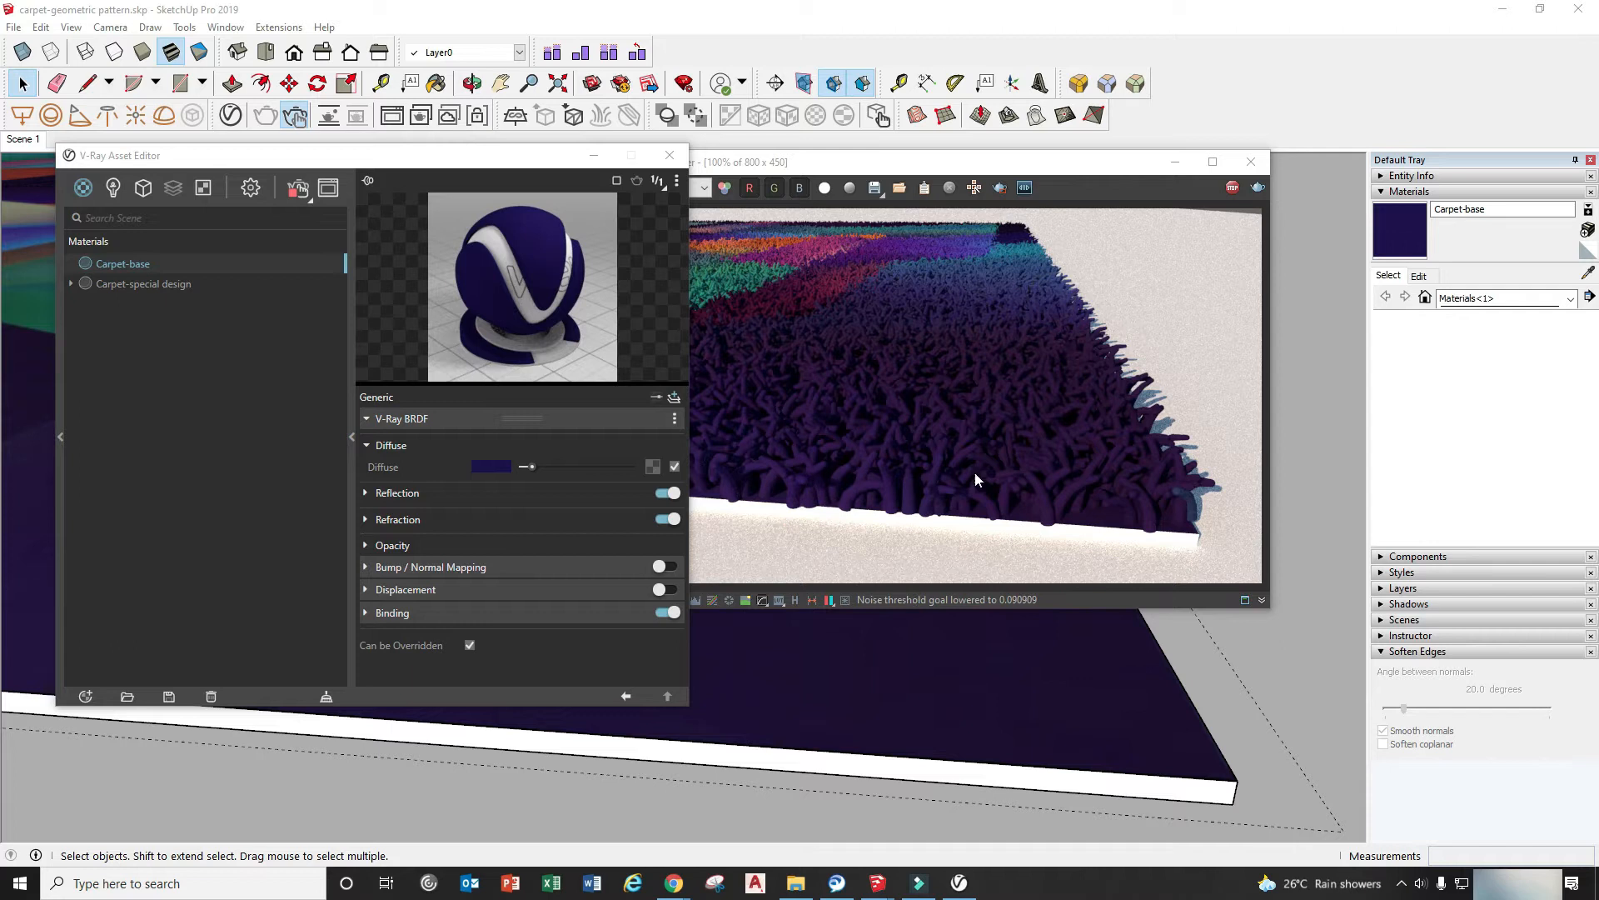
# Step: Select the whole carpet slab and apply the Carpet-base material to it
pyautogui.scroll(-2, 1187, 797)
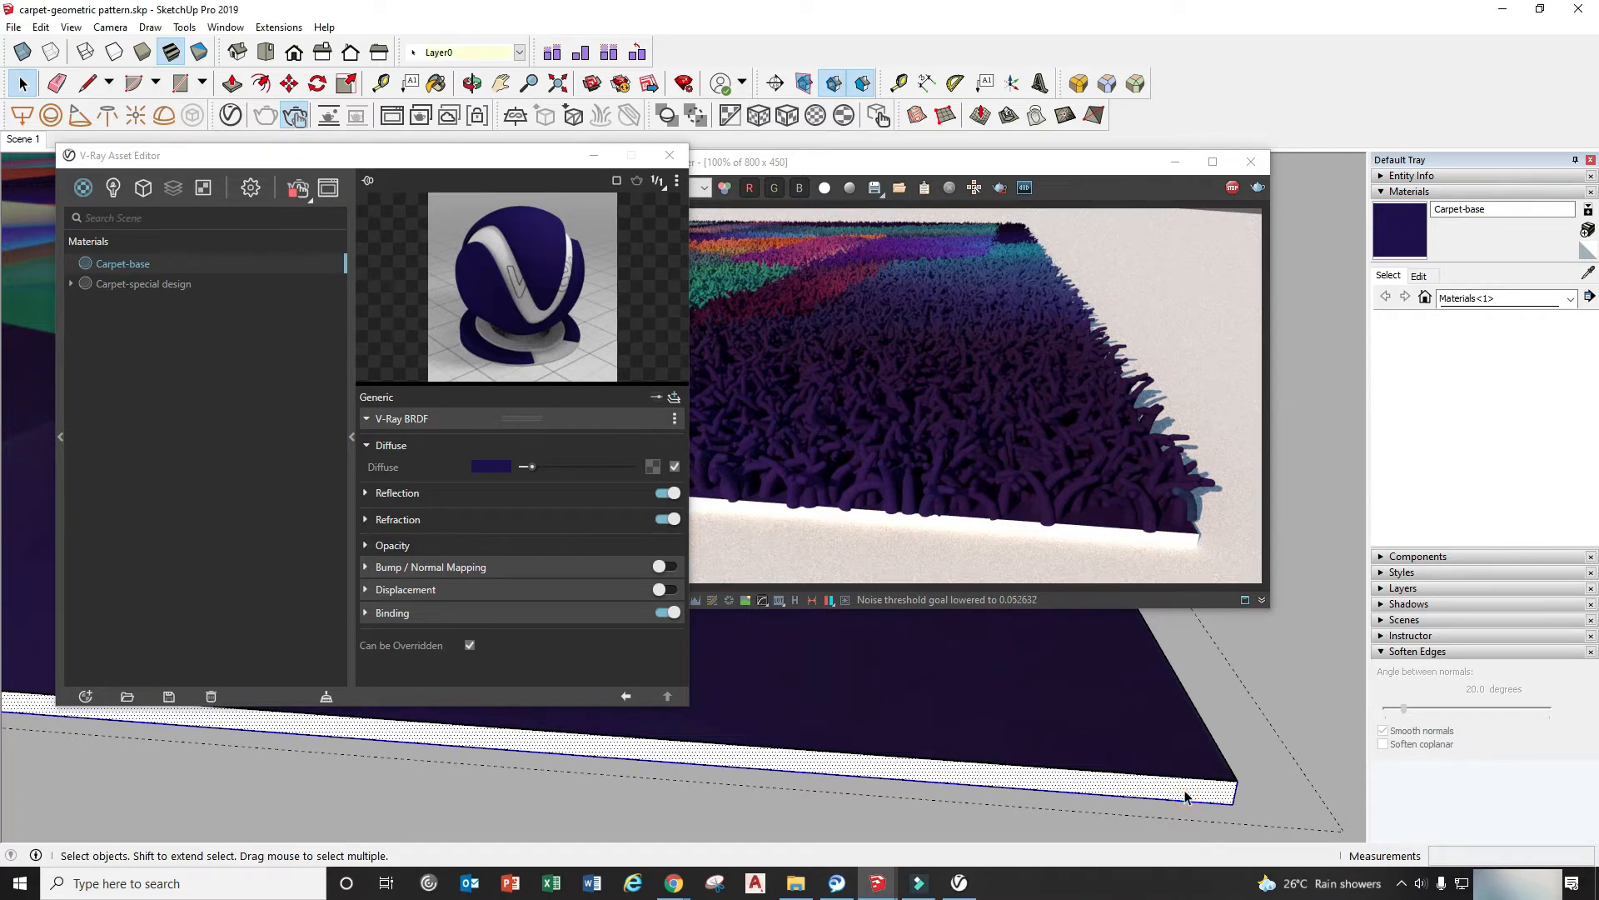
pyautogui.moveTo(1080, 761); pyautogui.dragTo(782, 717, button='middle')
pyautogui.scroll(2, 999, 776)
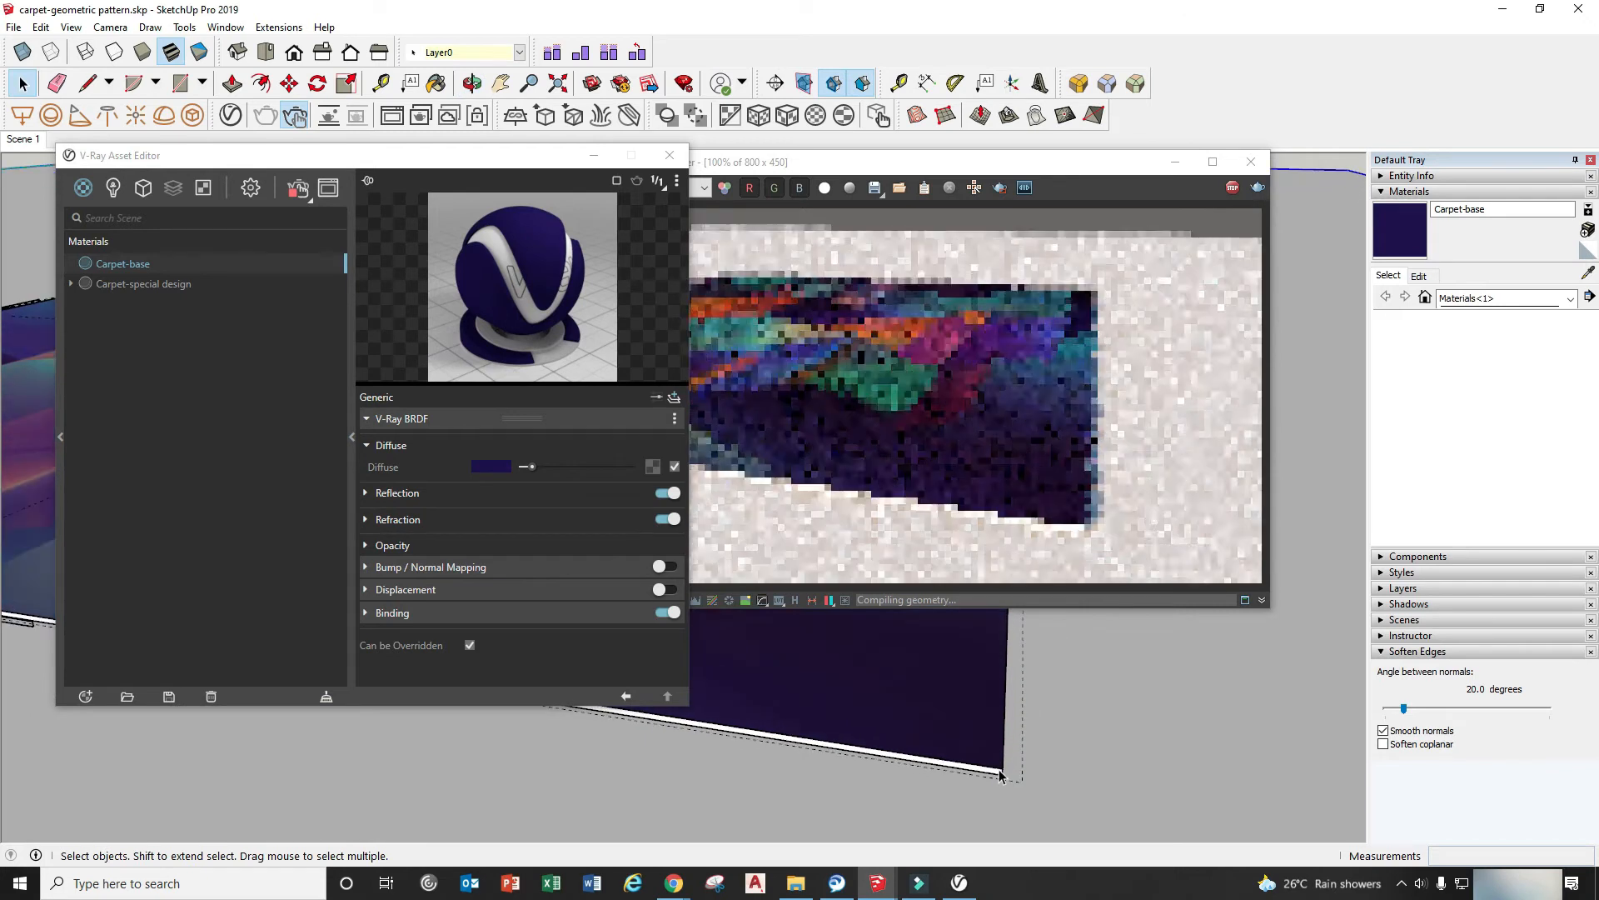
pyautogui.moveTo(1000, 776)
pyautogui.mouseDown(button='middle')
pyautogui.moveTo(996, 760)
pyautogui.moveTo(1036, 785)
pyautogui.moveTo(964, 748)
pyautogui.mouseUp(button='middle')
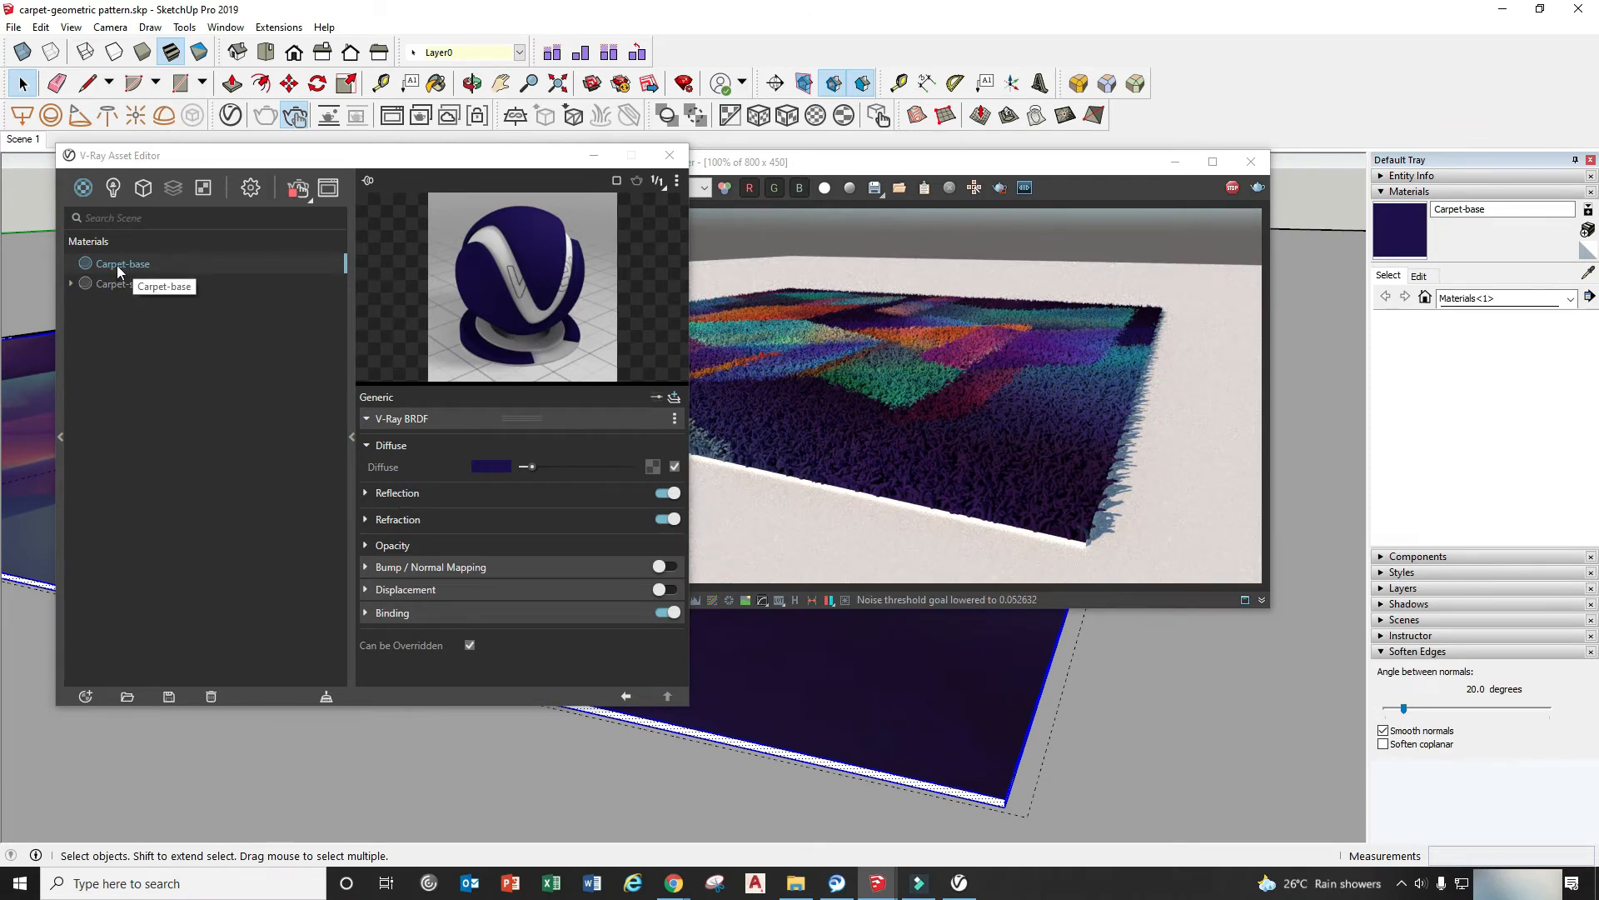
pyautogui.rightClick(118, 271)
pyautogui.click(158, 297)
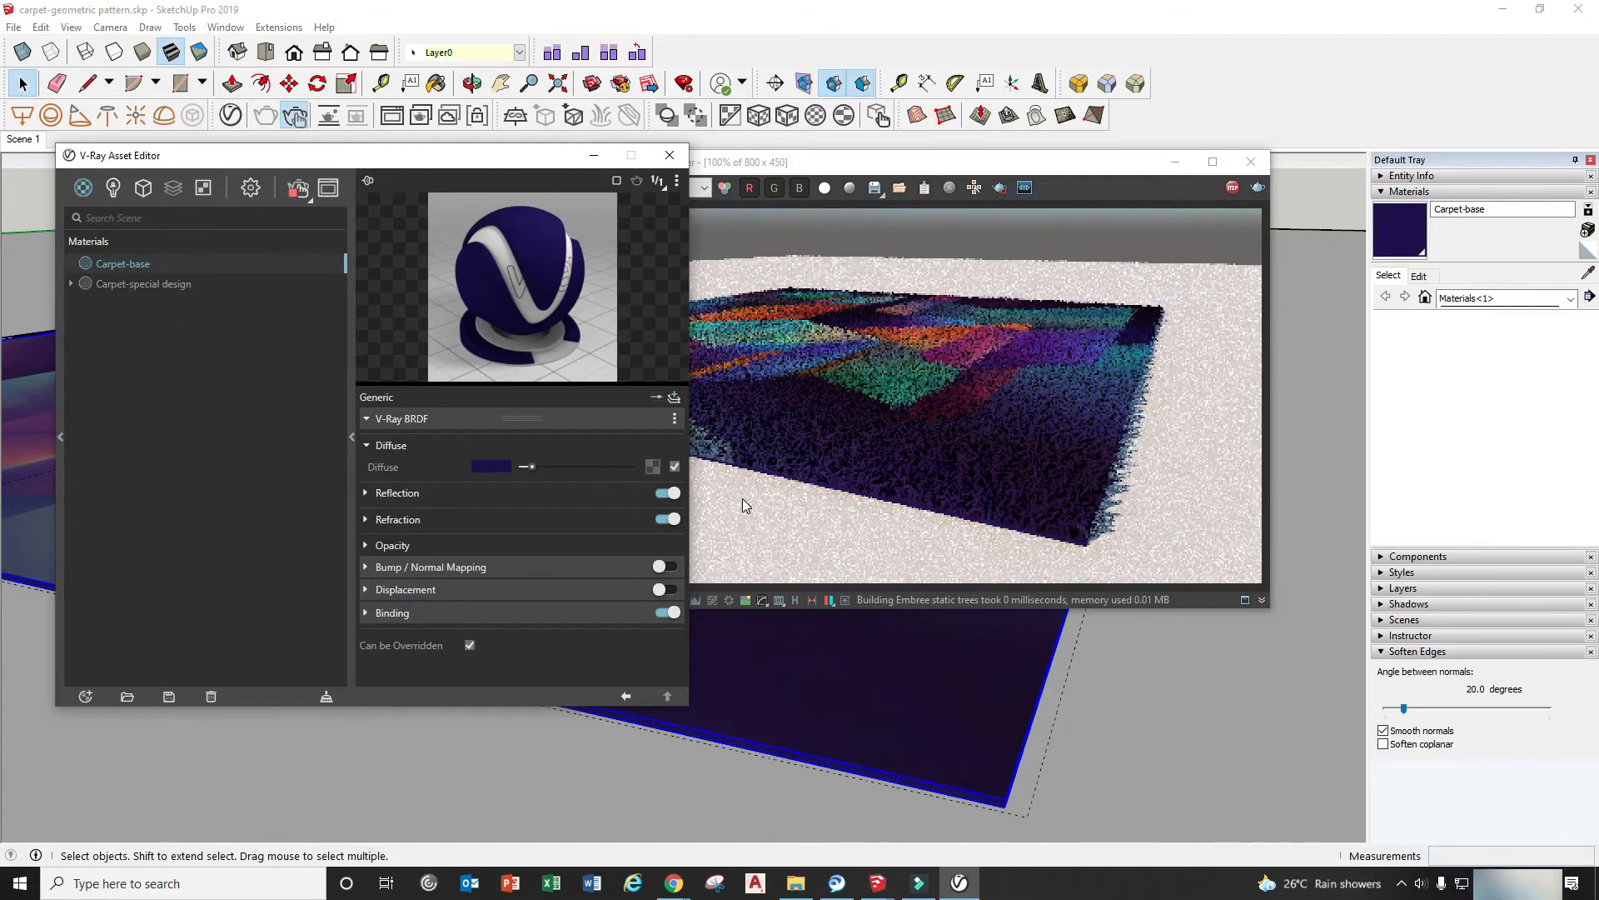
pyautogui.moveTo(1018, 763); pyautogui.dragTo(1027, 741, button='middle')
pyautogui.scroll(1, 1070, 555)
pyautogui.moveTo(1035, 798); pyautogui.dragTo(1046, 789, button='middle')
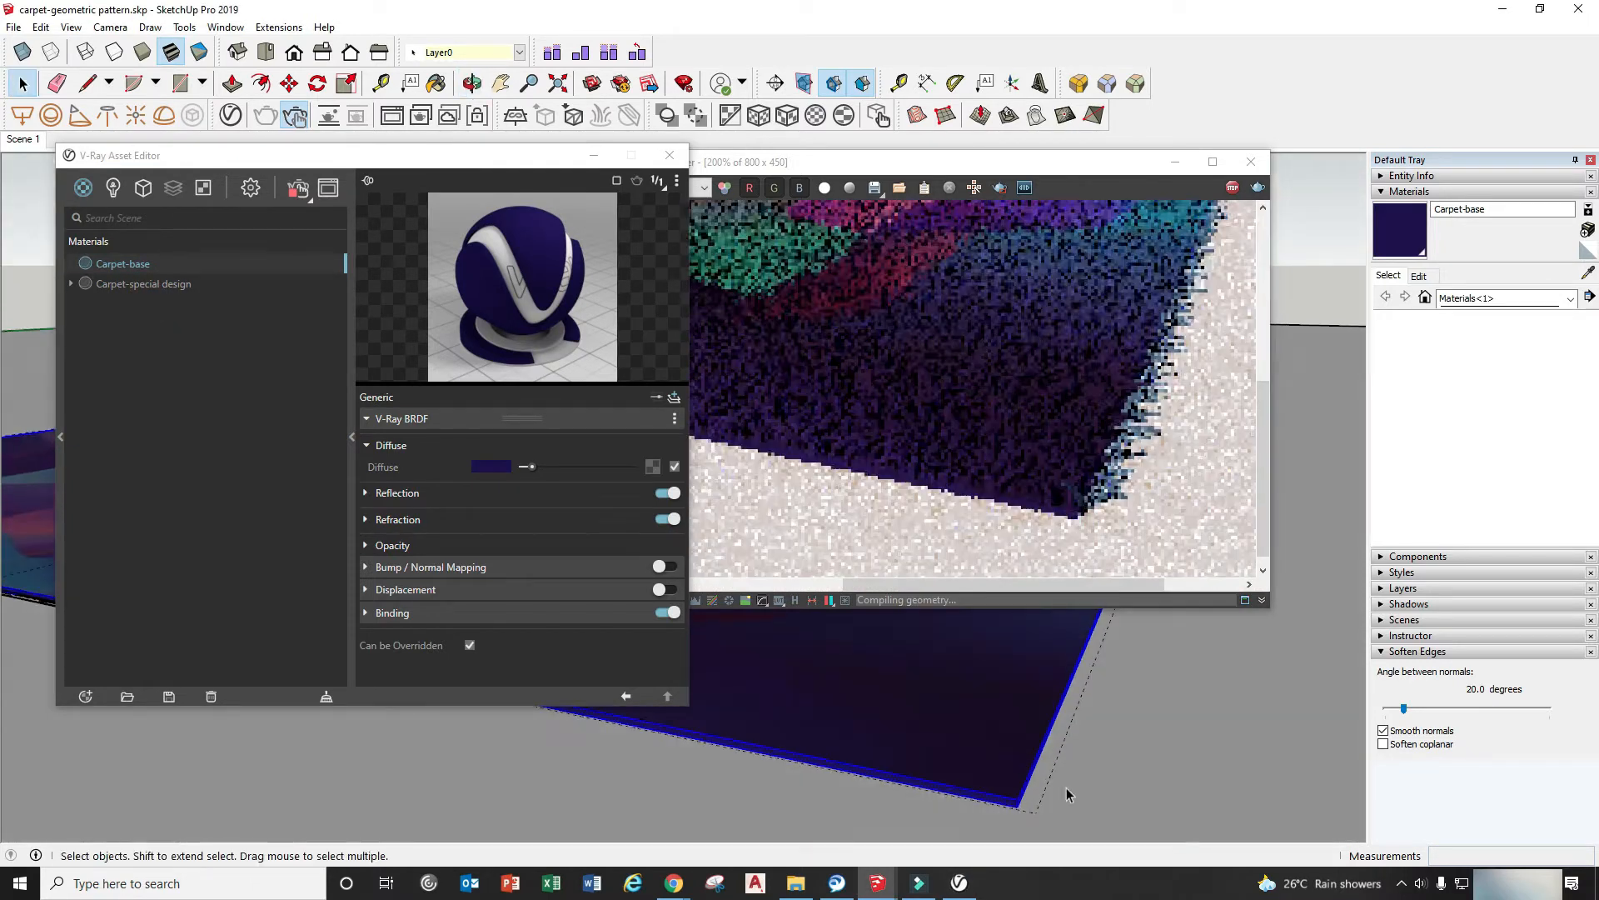
pyautogui.click(1037, 793)
# Step: Enable the Fur geometry's own material and assign Carpet-special design to it
pyautogui.click(143, 188)
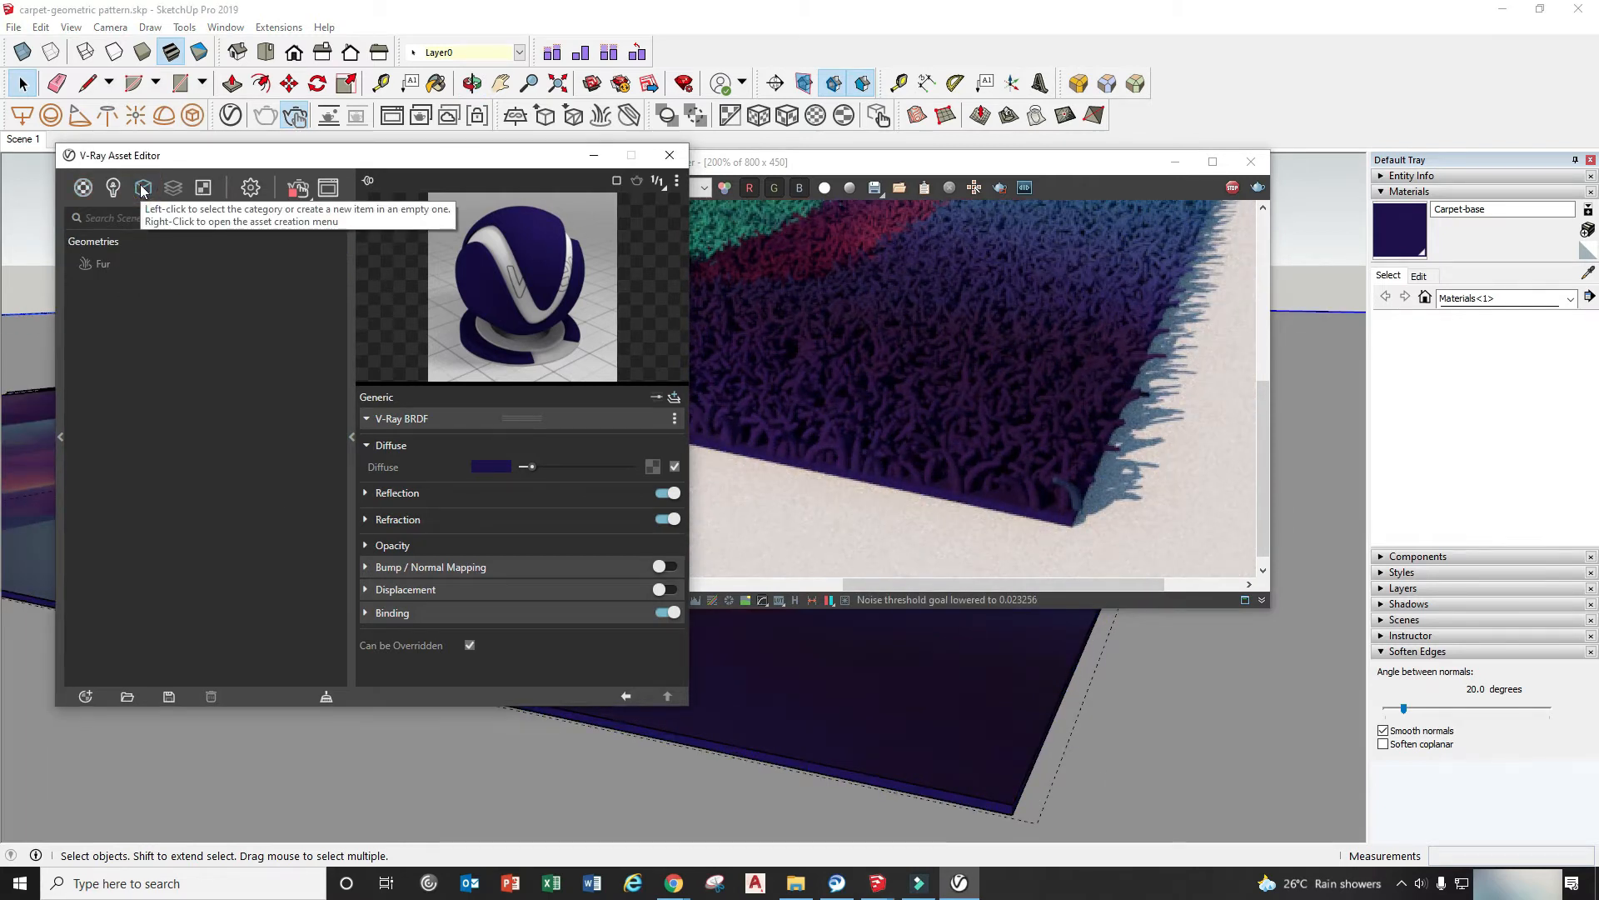
pyautogui.click(100, 263)
pyautogui.scroll(-3, 558, 514)
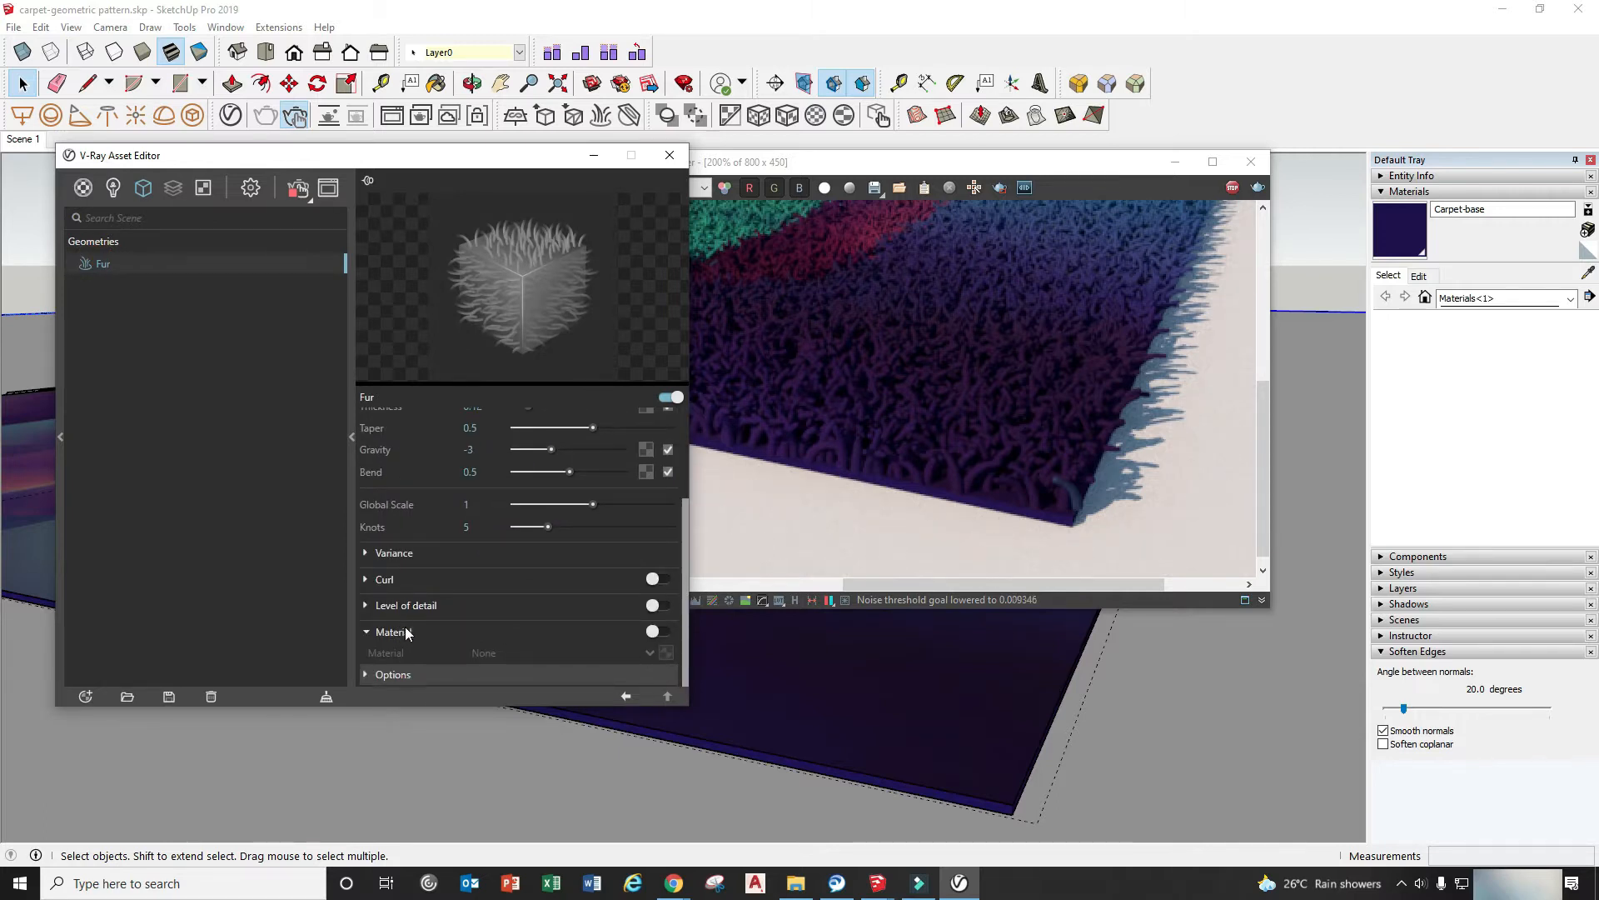
pyautogui.click(663, 633)
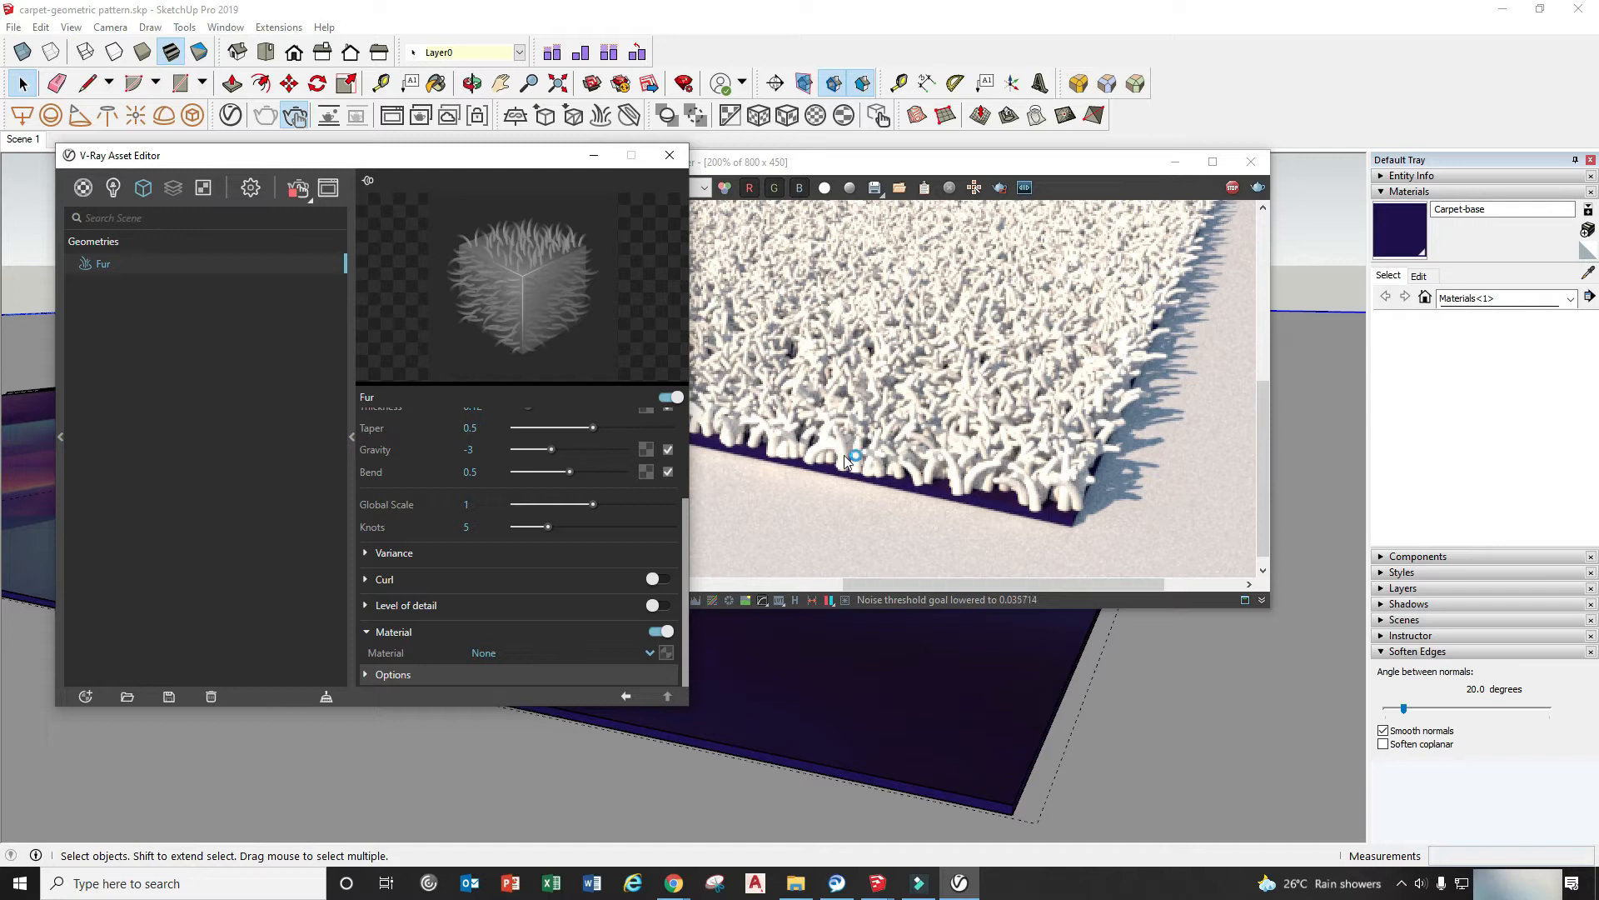
pyautogui.moveTo(497, 152); pyautogui.dragTo(497, 129)
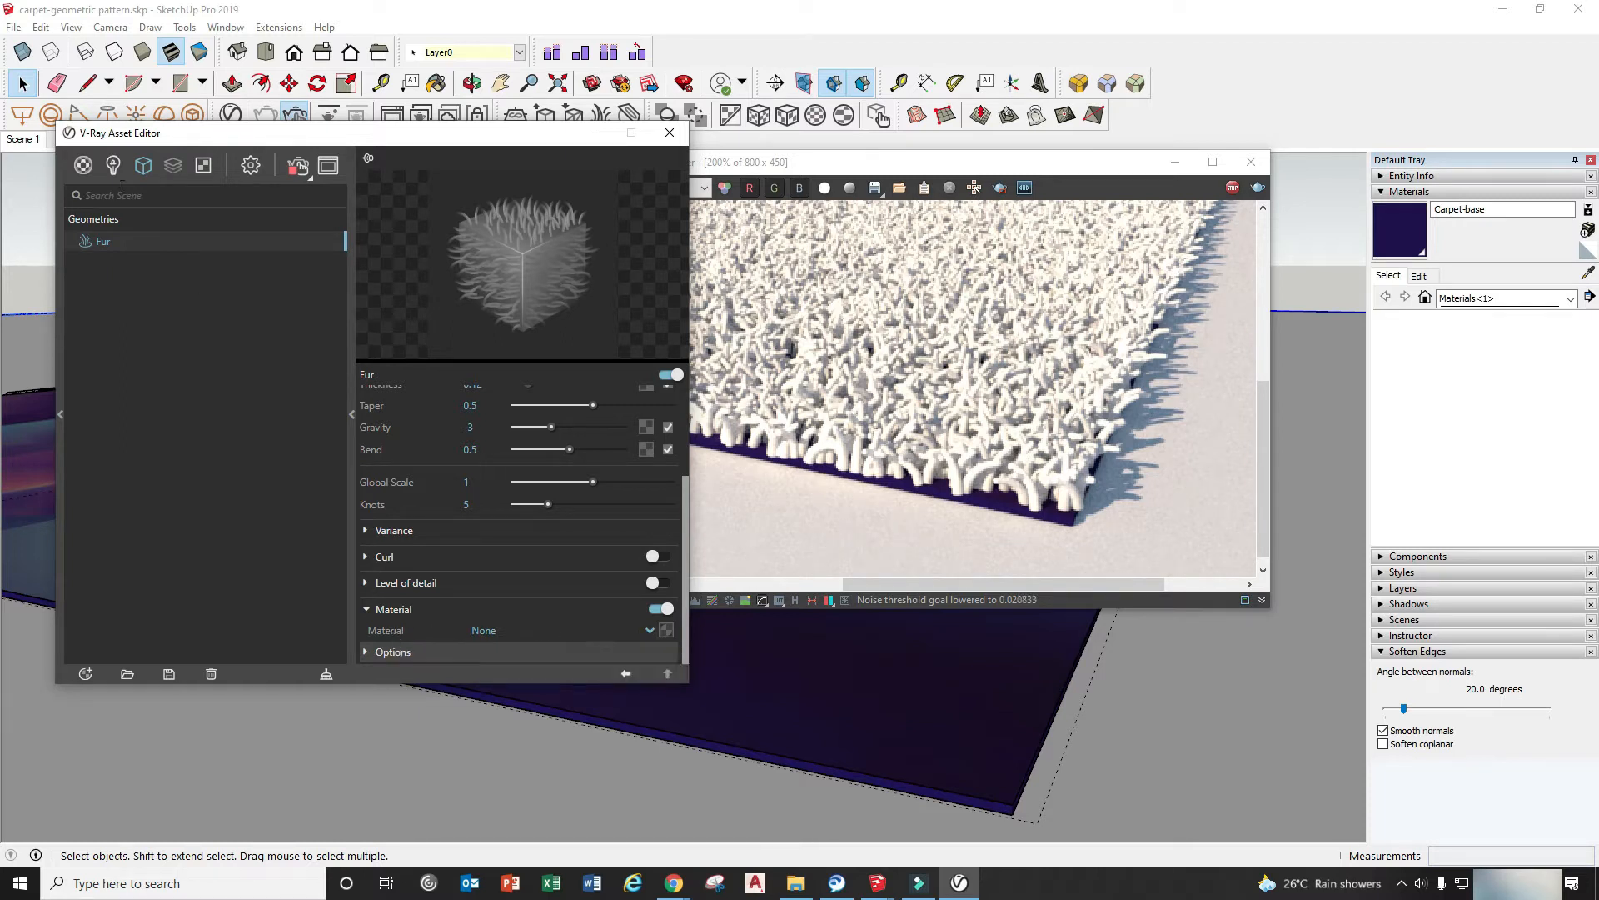
pyautogui.click(81, 164)
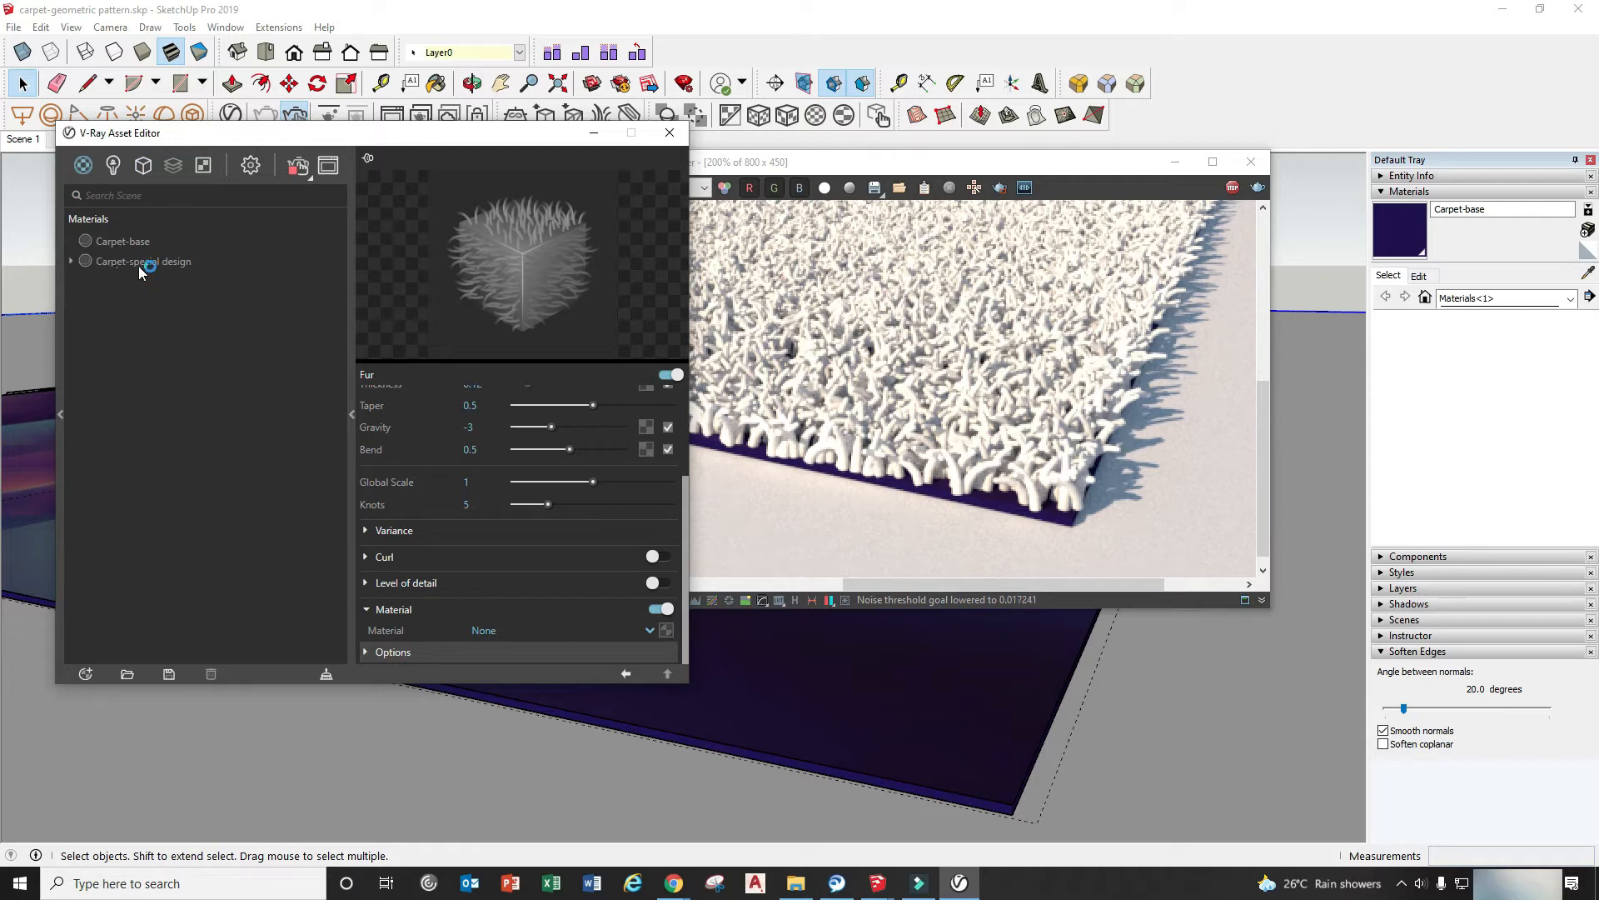
pyautogui.click(651, 630)
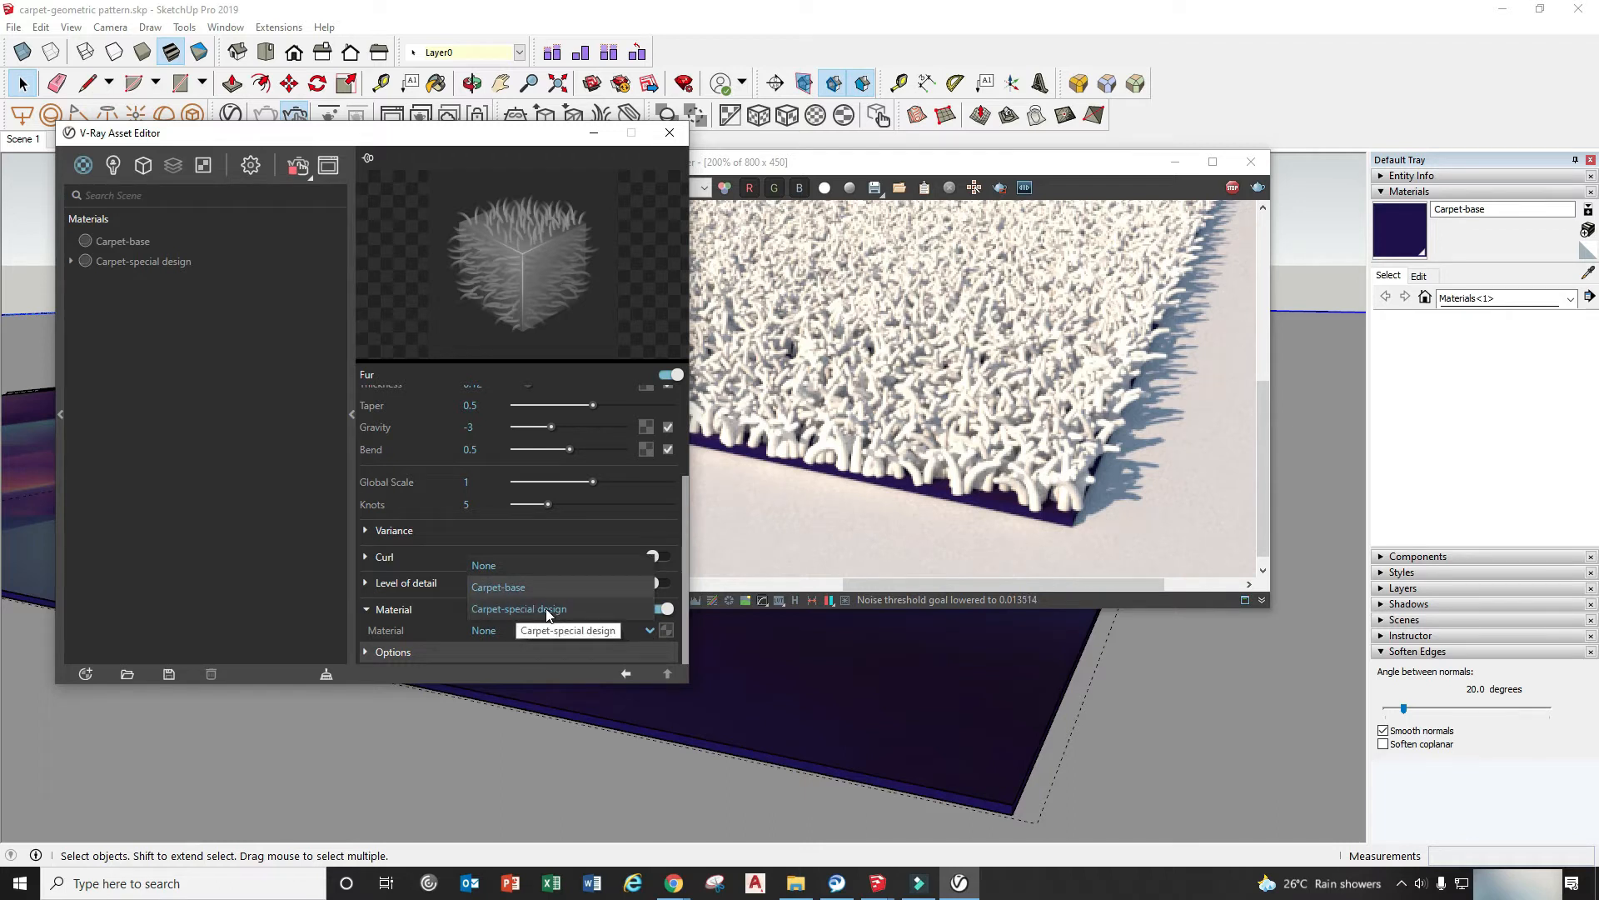
pyautogui.click(516, 609)
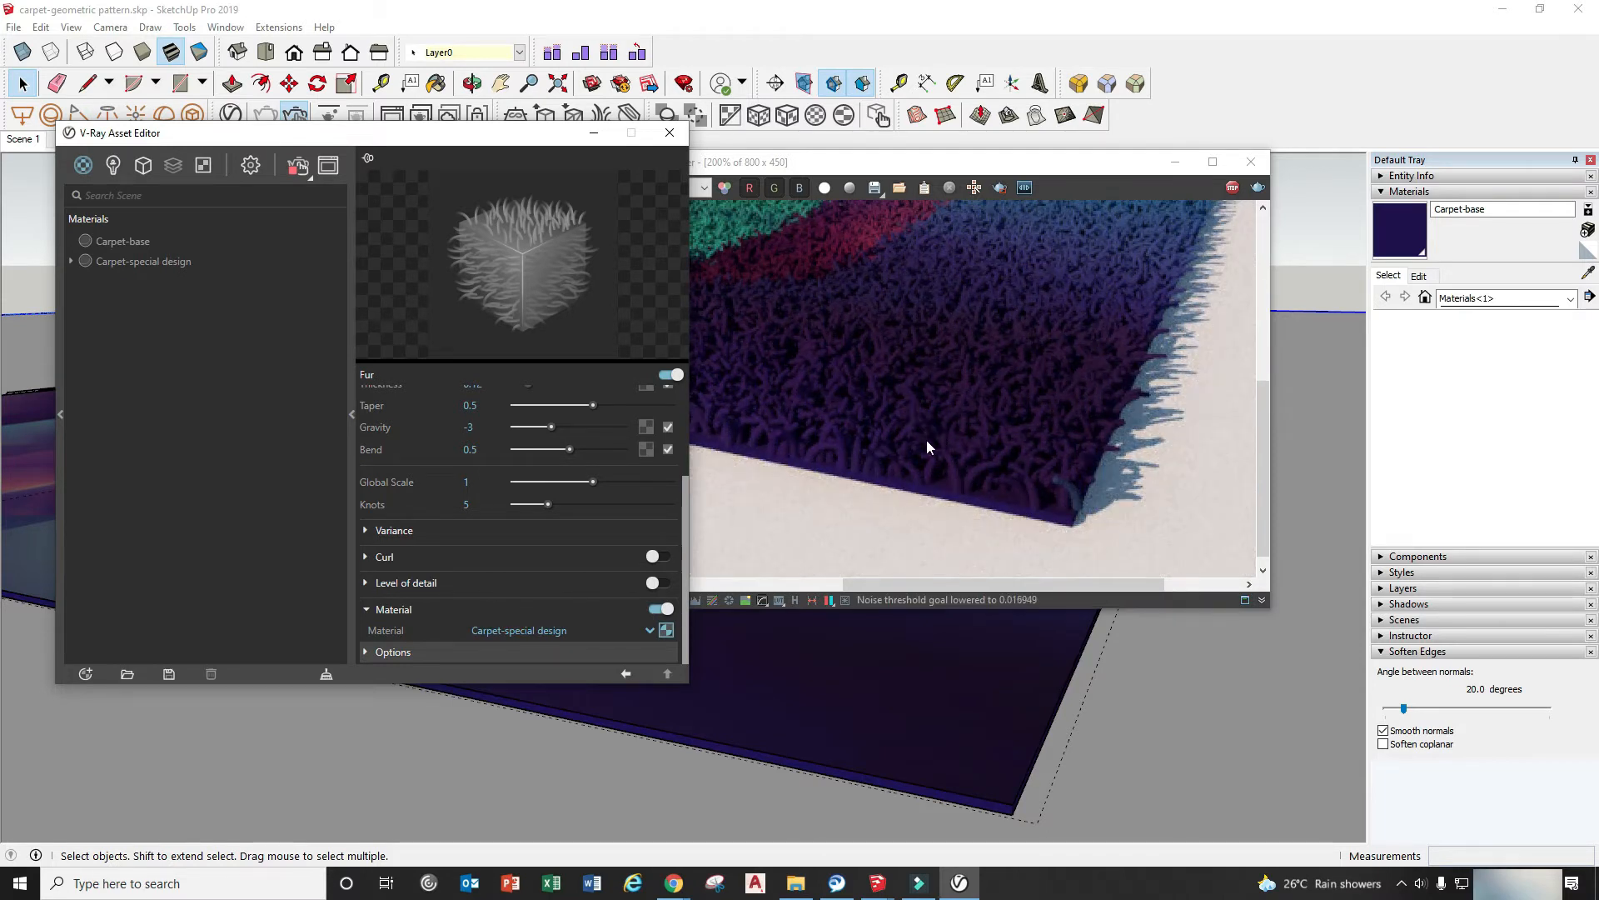
# Step: Try Carpet-base as the fur's material and switch back to Carpet-special design
pyautogui.click(650, 632)
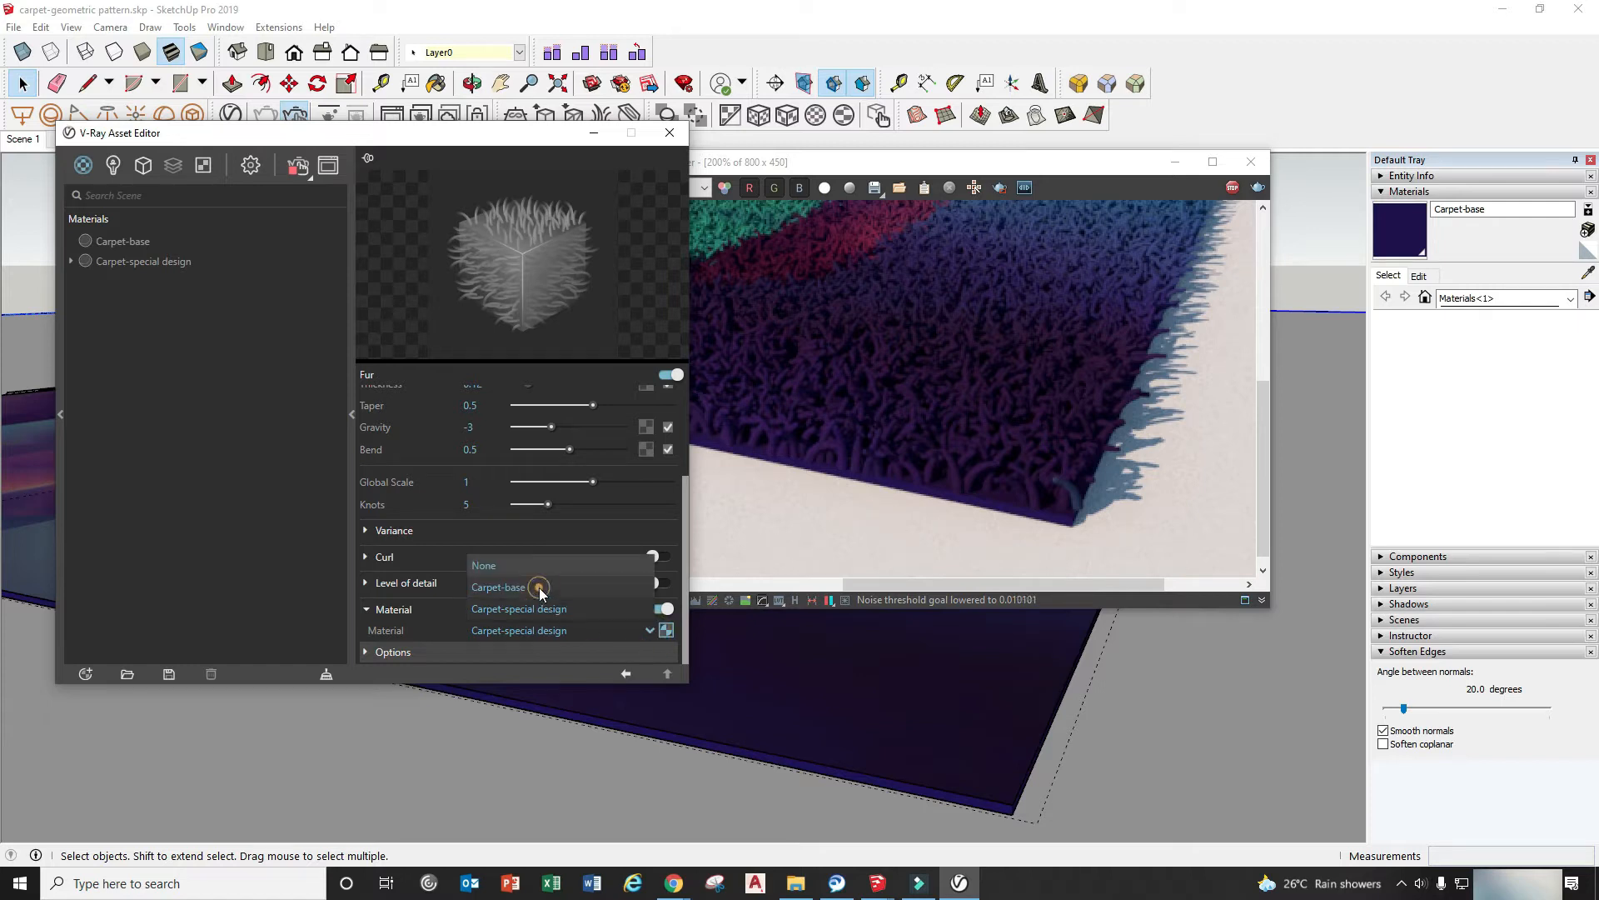
pyautogui.click(540, 588)
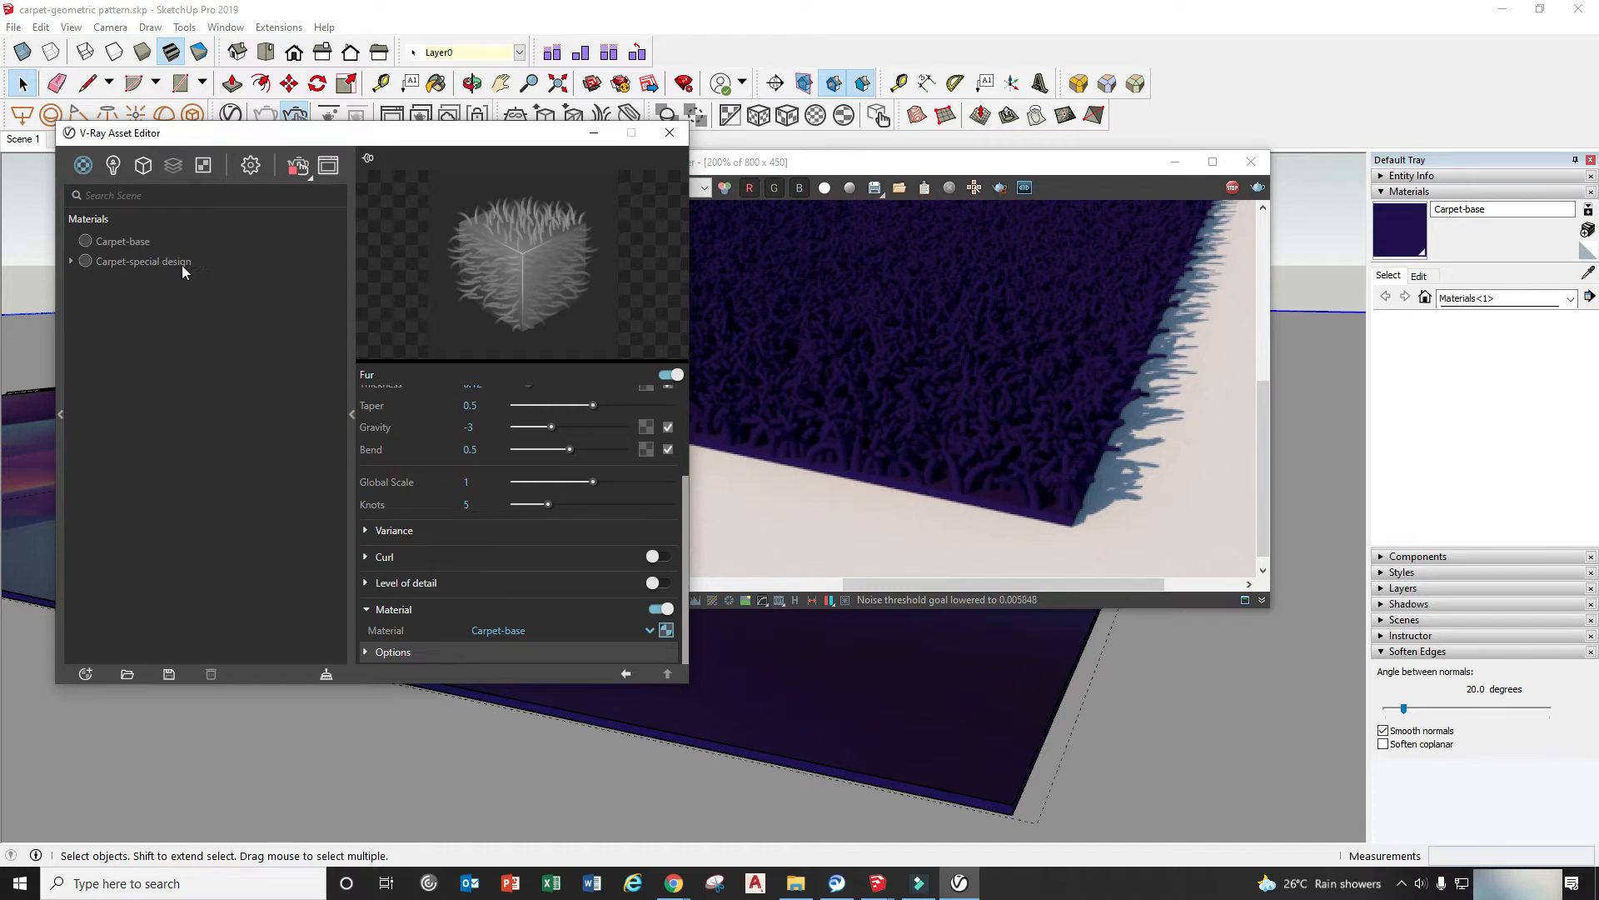
pyautogui.click(648, 630)
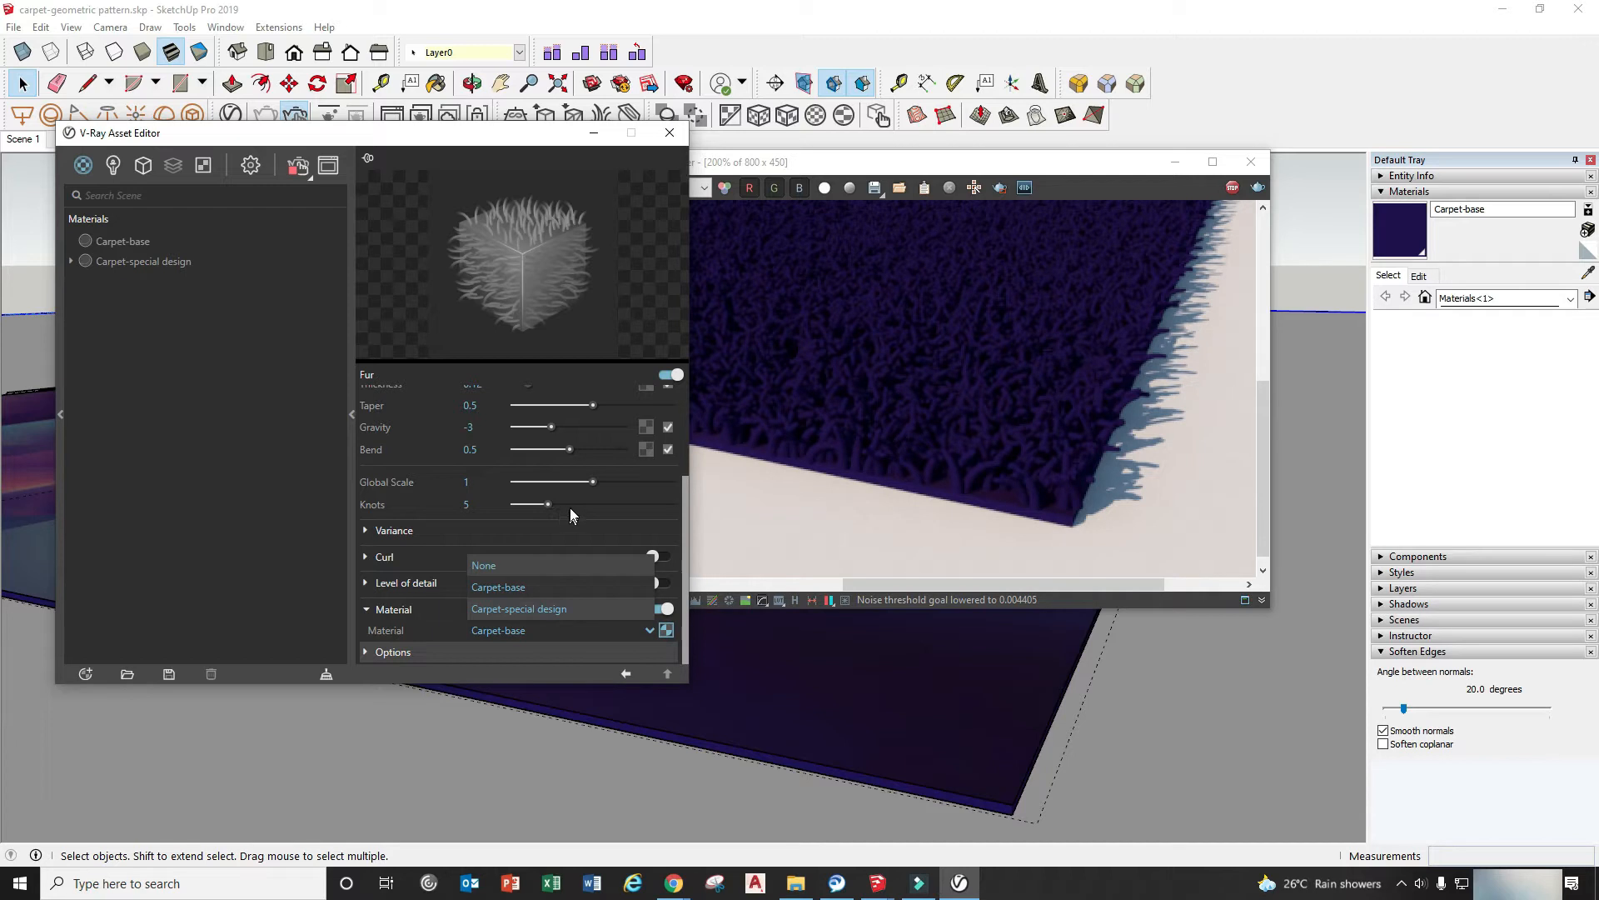
pyautogui.click(546, 608)
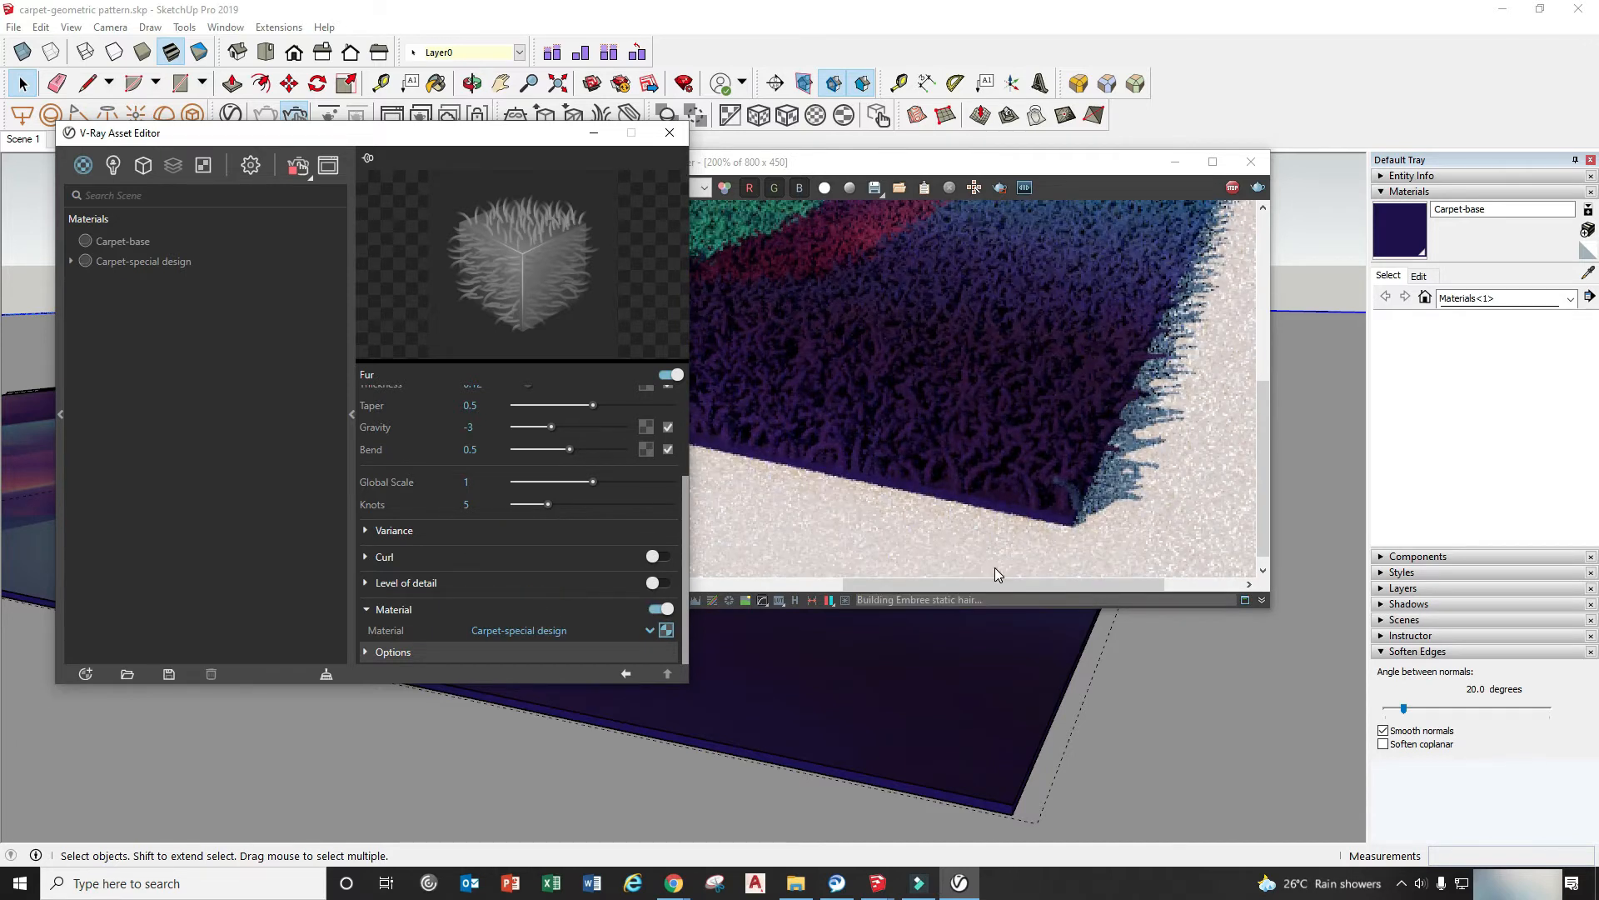
# Step: Examine the carpet's edge in the render and restore the Scene 1 camera view
pyautogui.scroll(-2, 1062, 503)
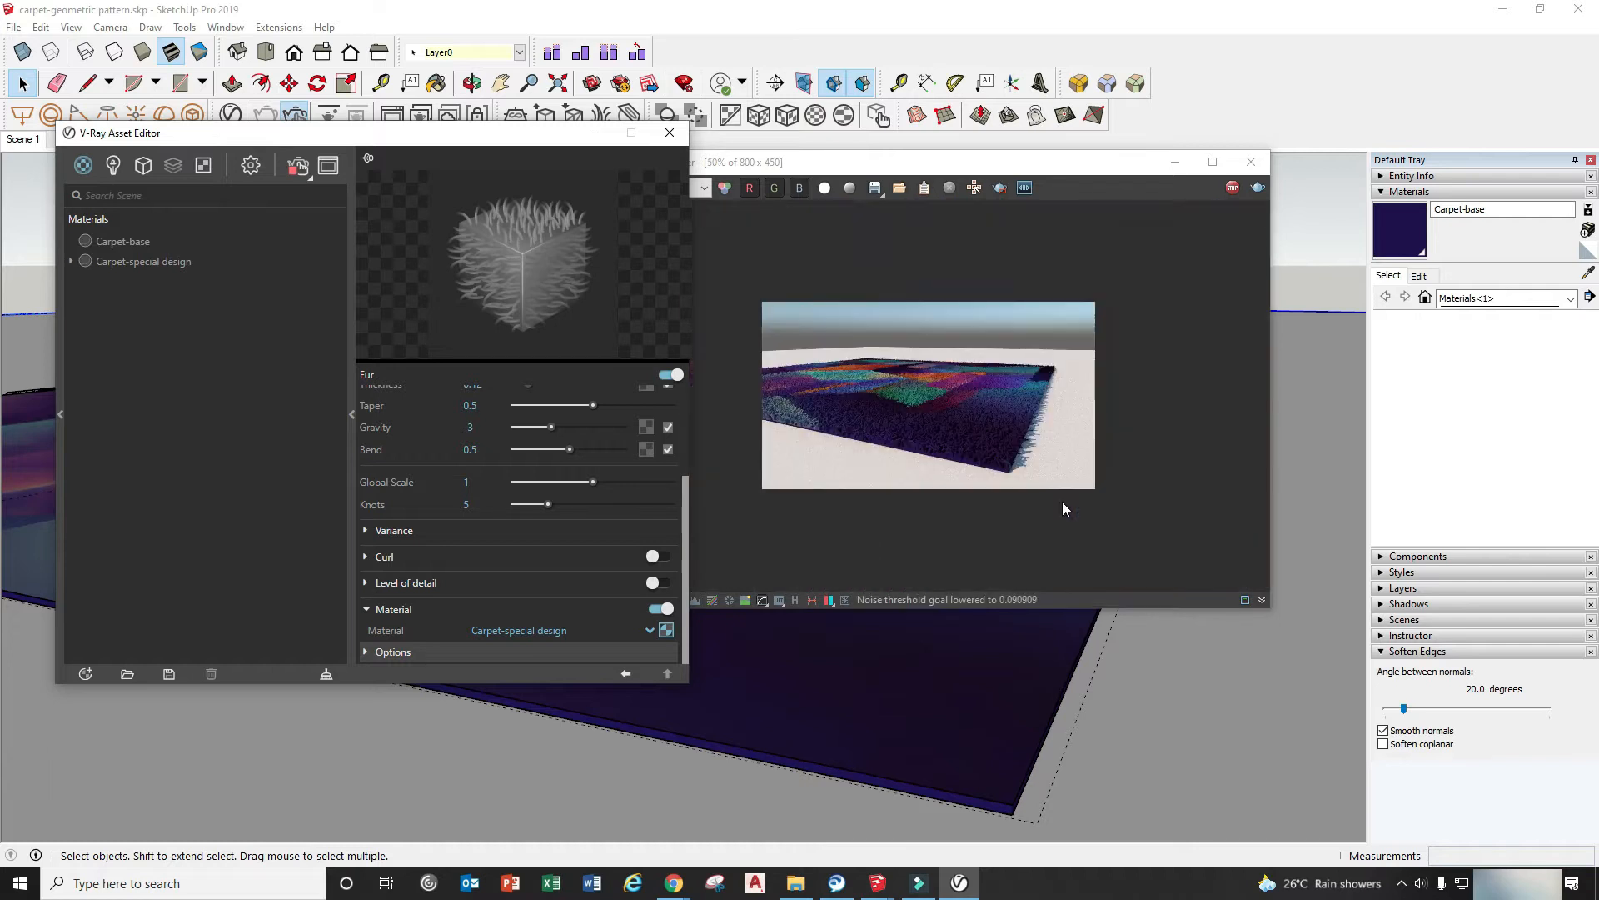
pyautogui.scroll(1, 1062, 503)
pyautogui.moveTo(1085, 778); pyautogui.dragTo(891, 750, button='middle')
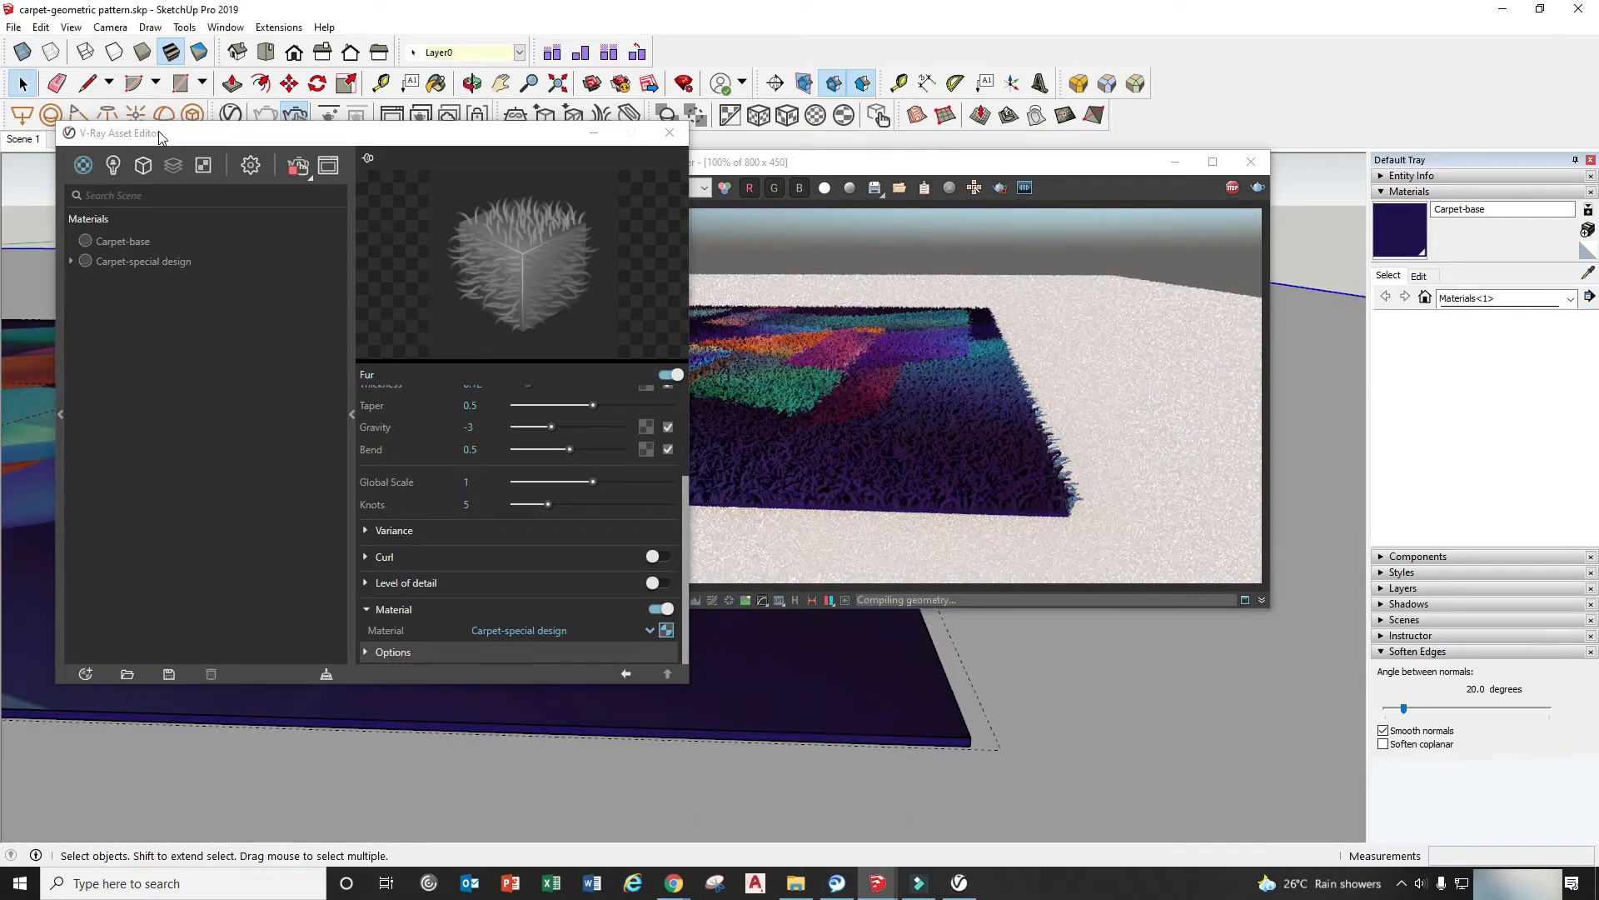
pyautogui.moveTo(158, 136); pyautogui.dragTo(165, 185)
pyautogui.click(24, 139)
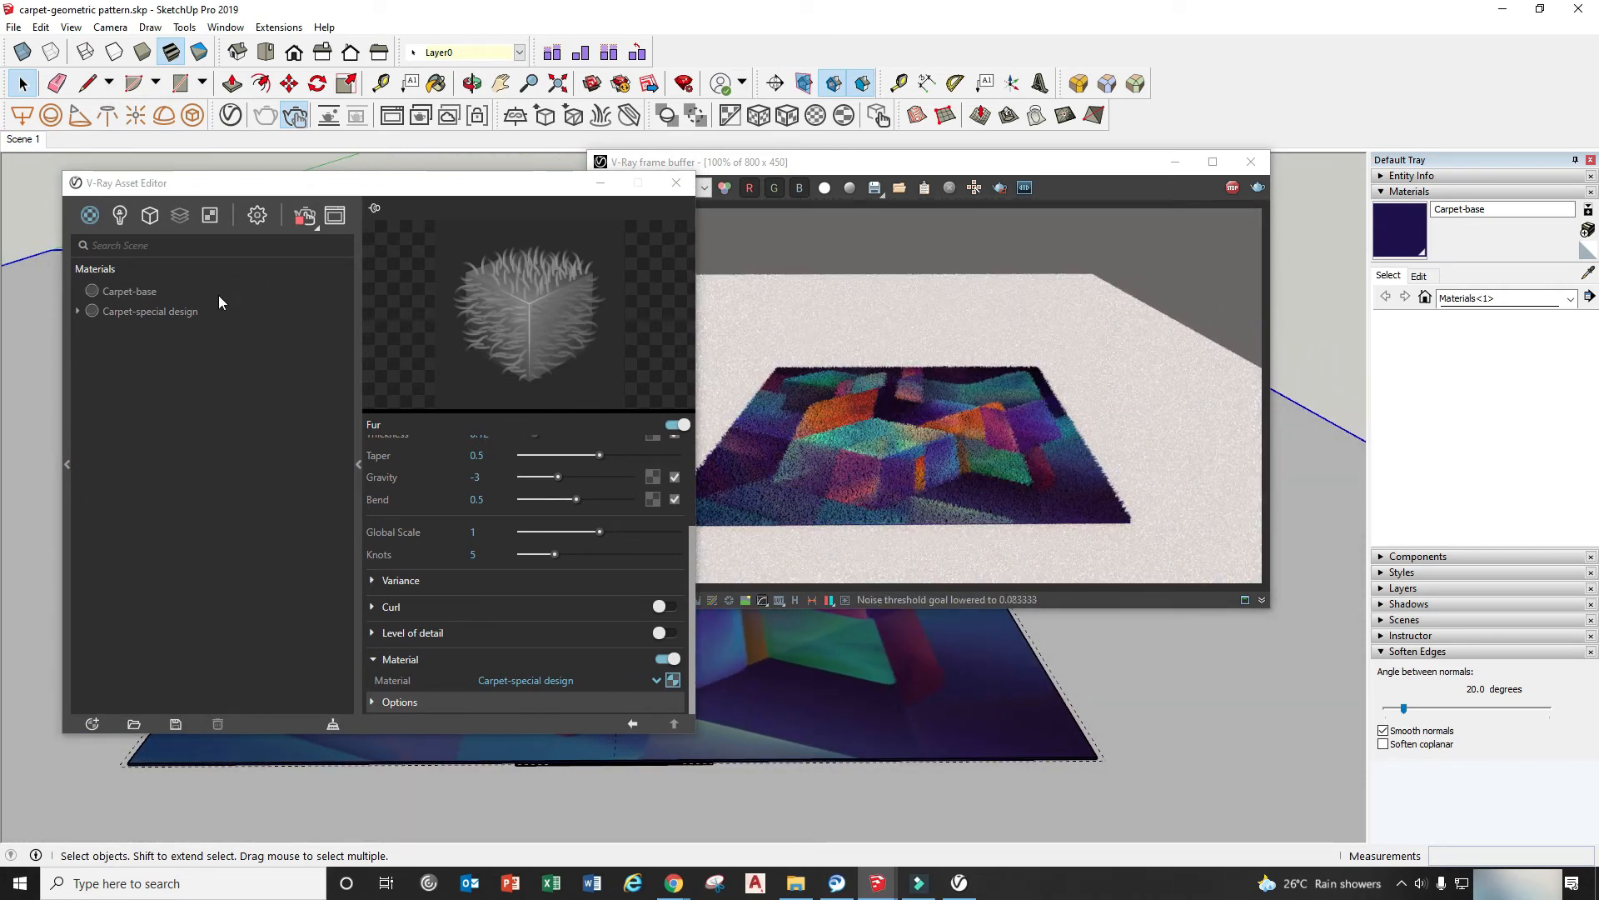
# Step: Change the diffuse color of Carpet-base to dark orange-brown with RGB 0.405, 0.175, 0.031
pyautogui.click(93, 292)
pyautogui.click(500, 494)
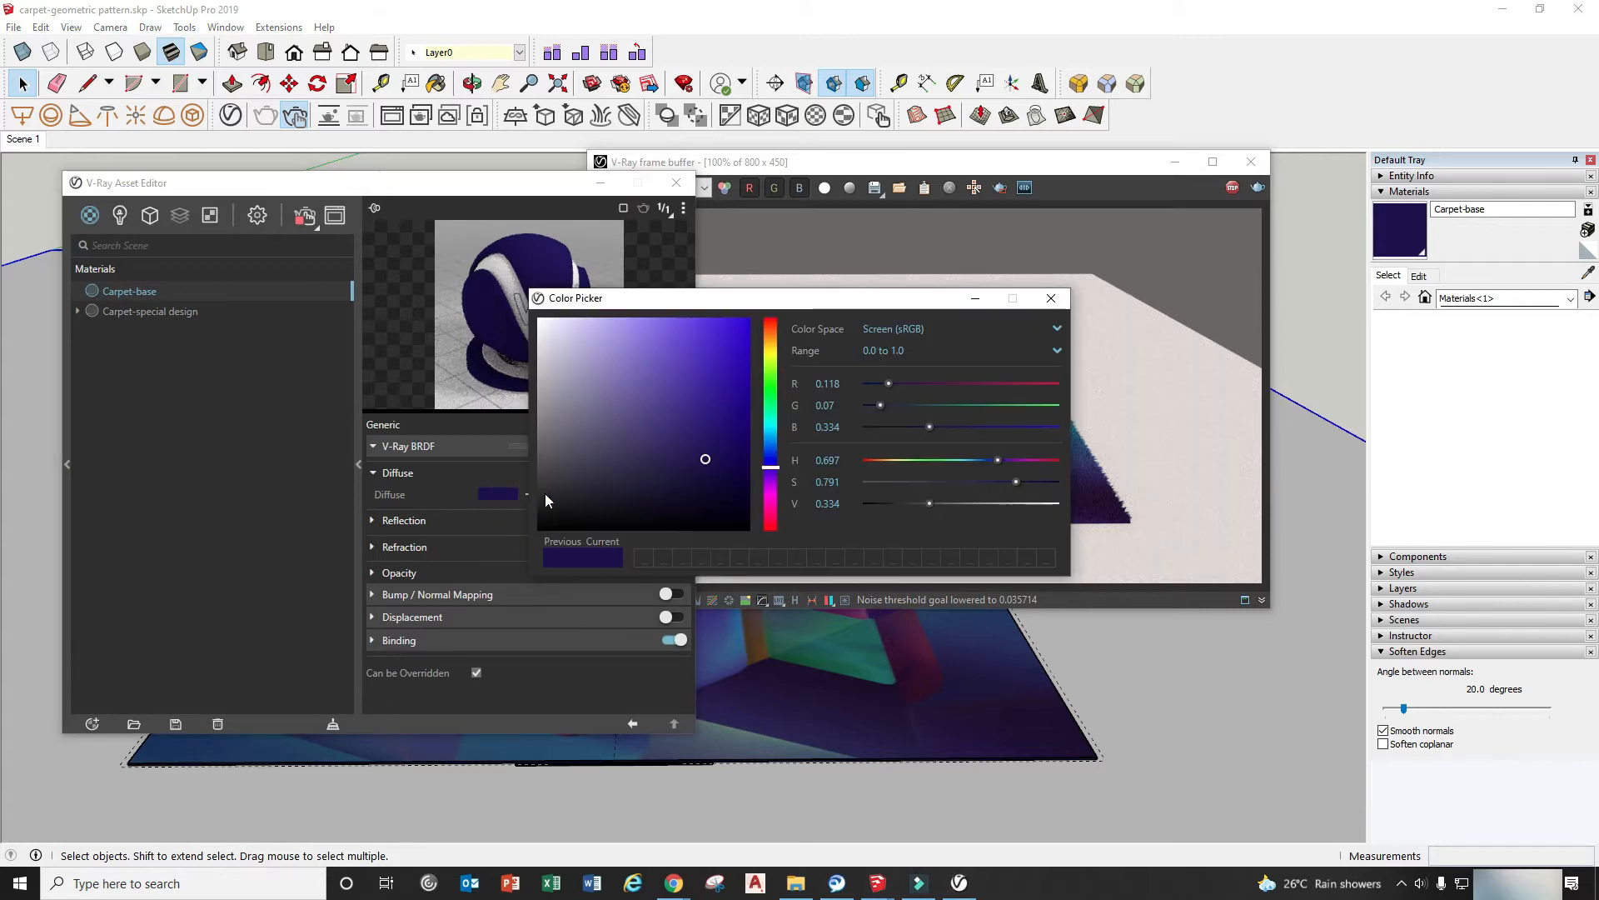
pyautogui.moveTo(778, 473); pyautogui.dragTo(766, 337)
pyautogui.click(736, 425)
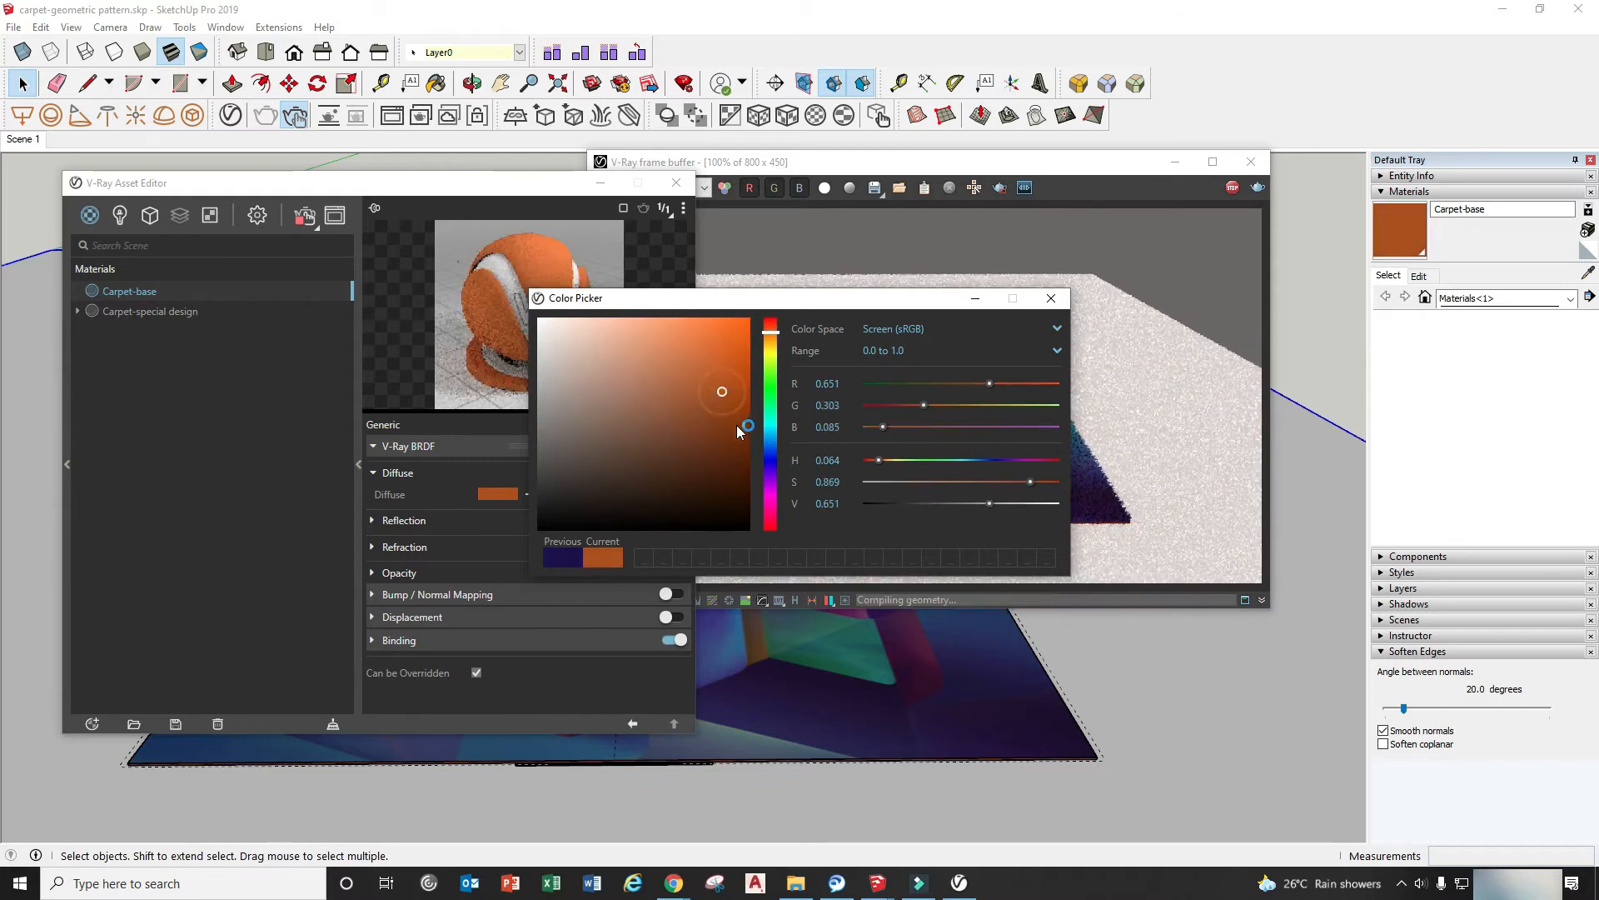
pyautogui.click(735, 444)
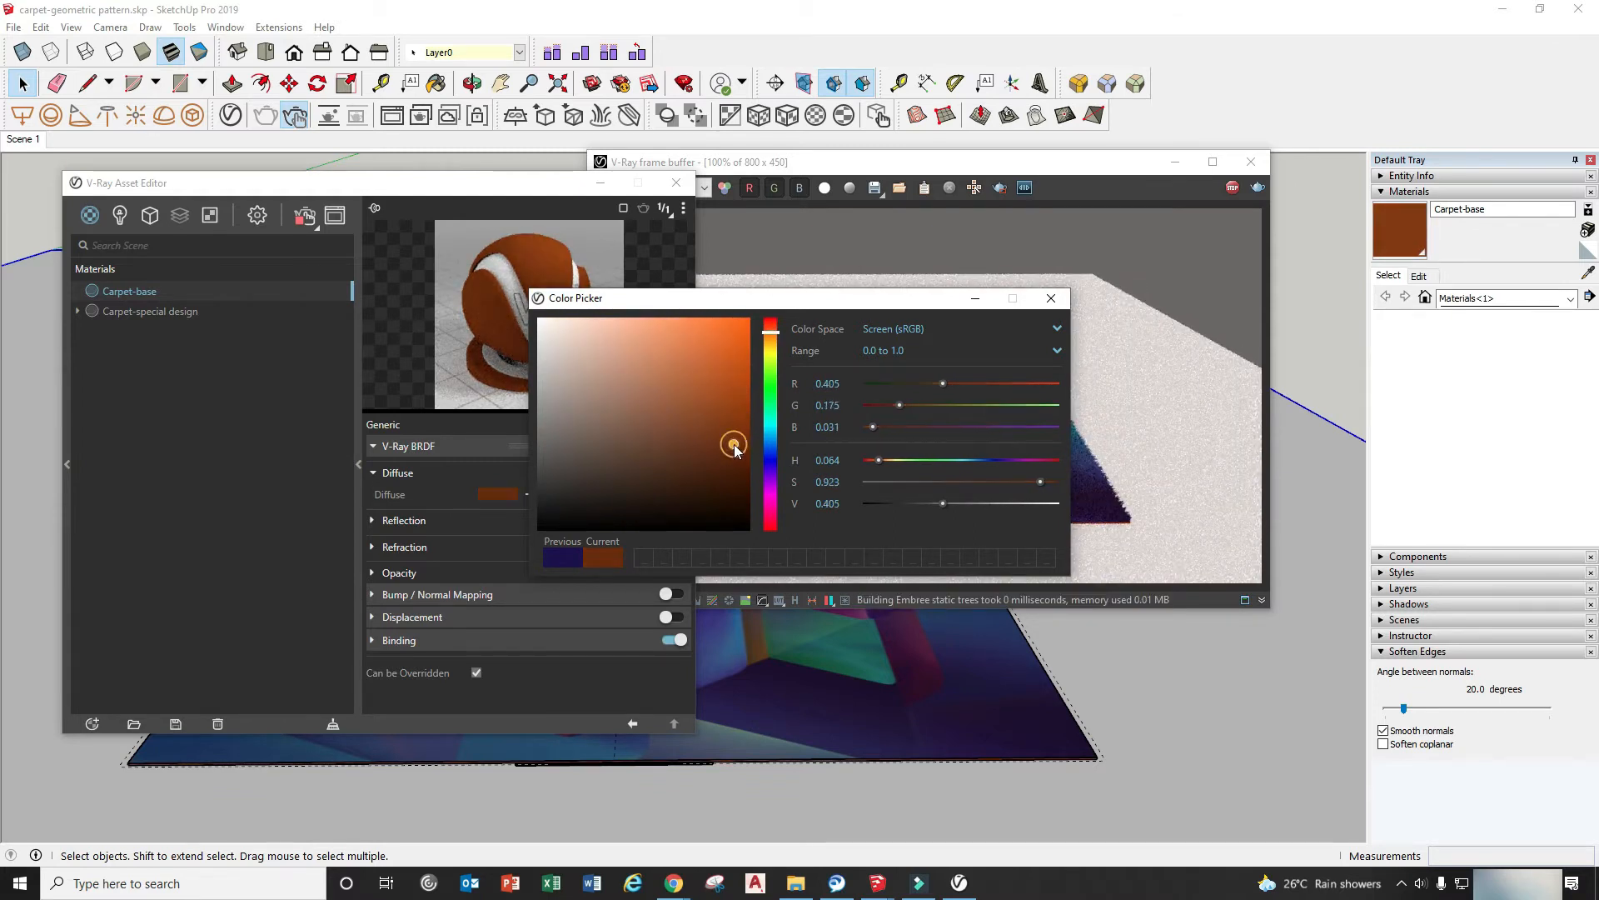
pyautogui.click(1052, 299)
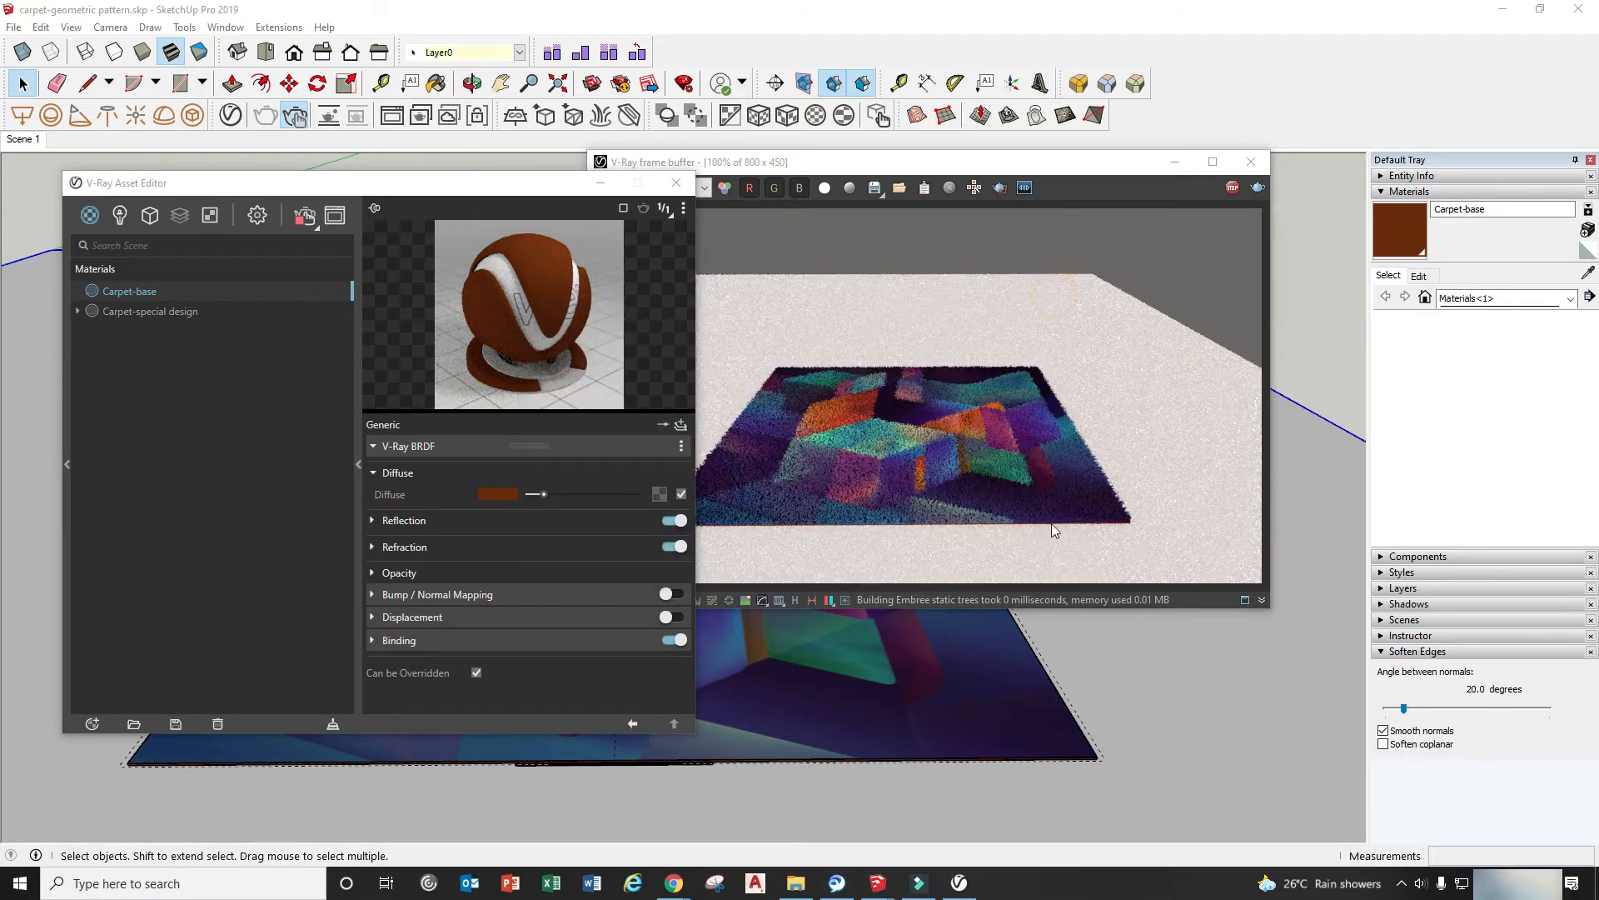
# Step: Change the diffuse color of Carpet-base to dark purple with RGB 0.173, 0.055, 0.323
pyautogui.scroll(6, 1120, 779)
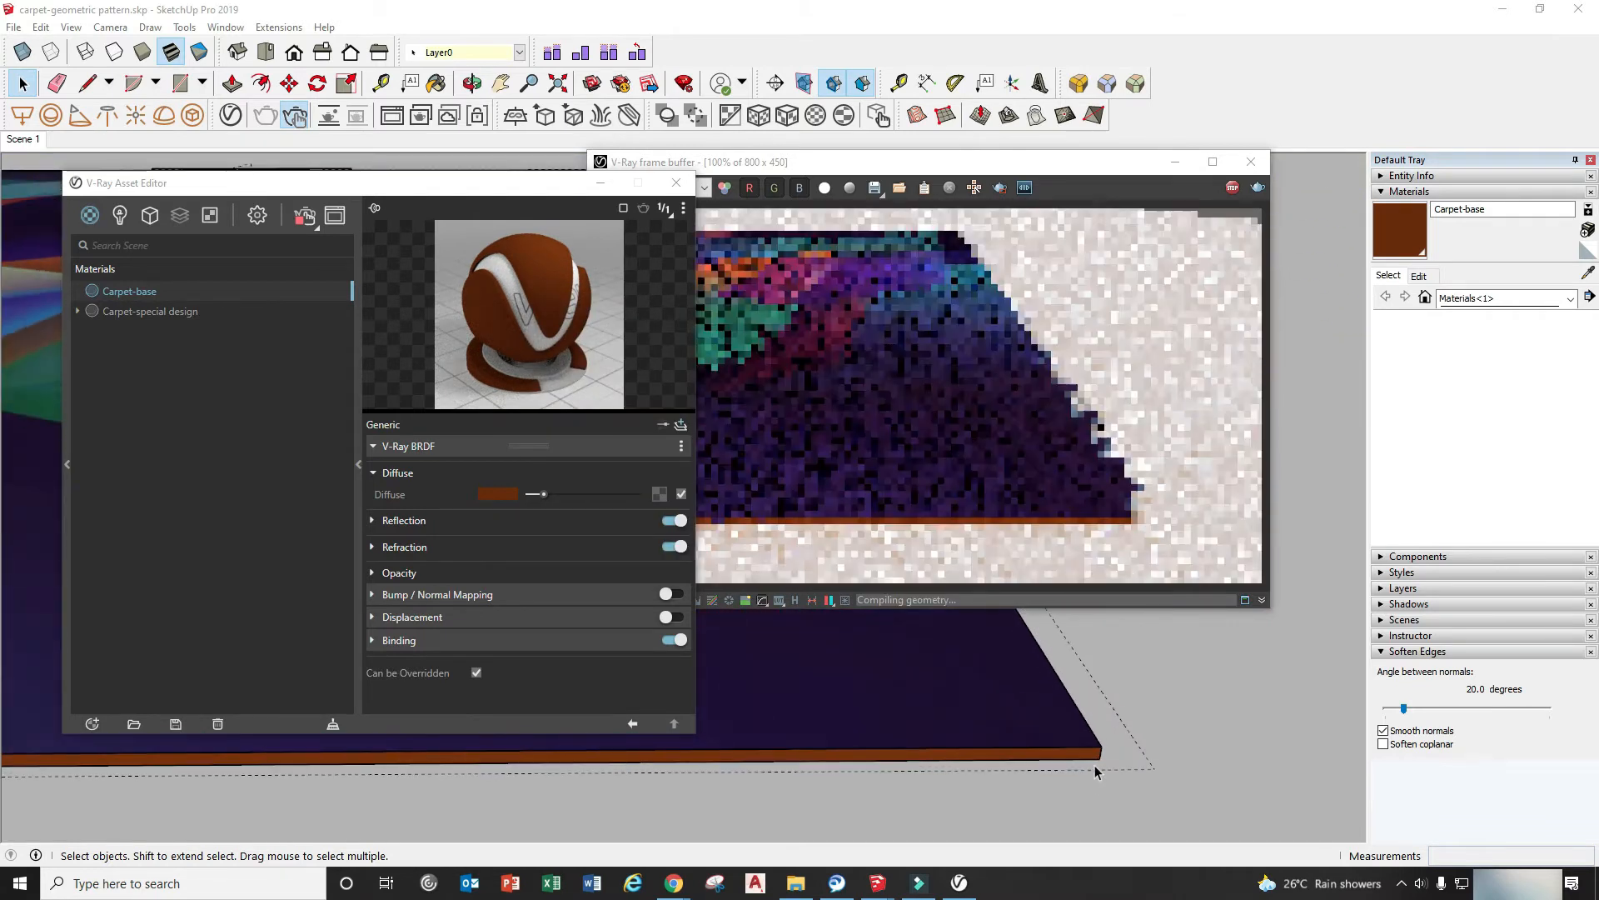
pyautogui.scroll(4, 1123, 783)
pyautogui.moveTo(1125, 767); pyautogui.dragTo(1115, 758, button='middle')
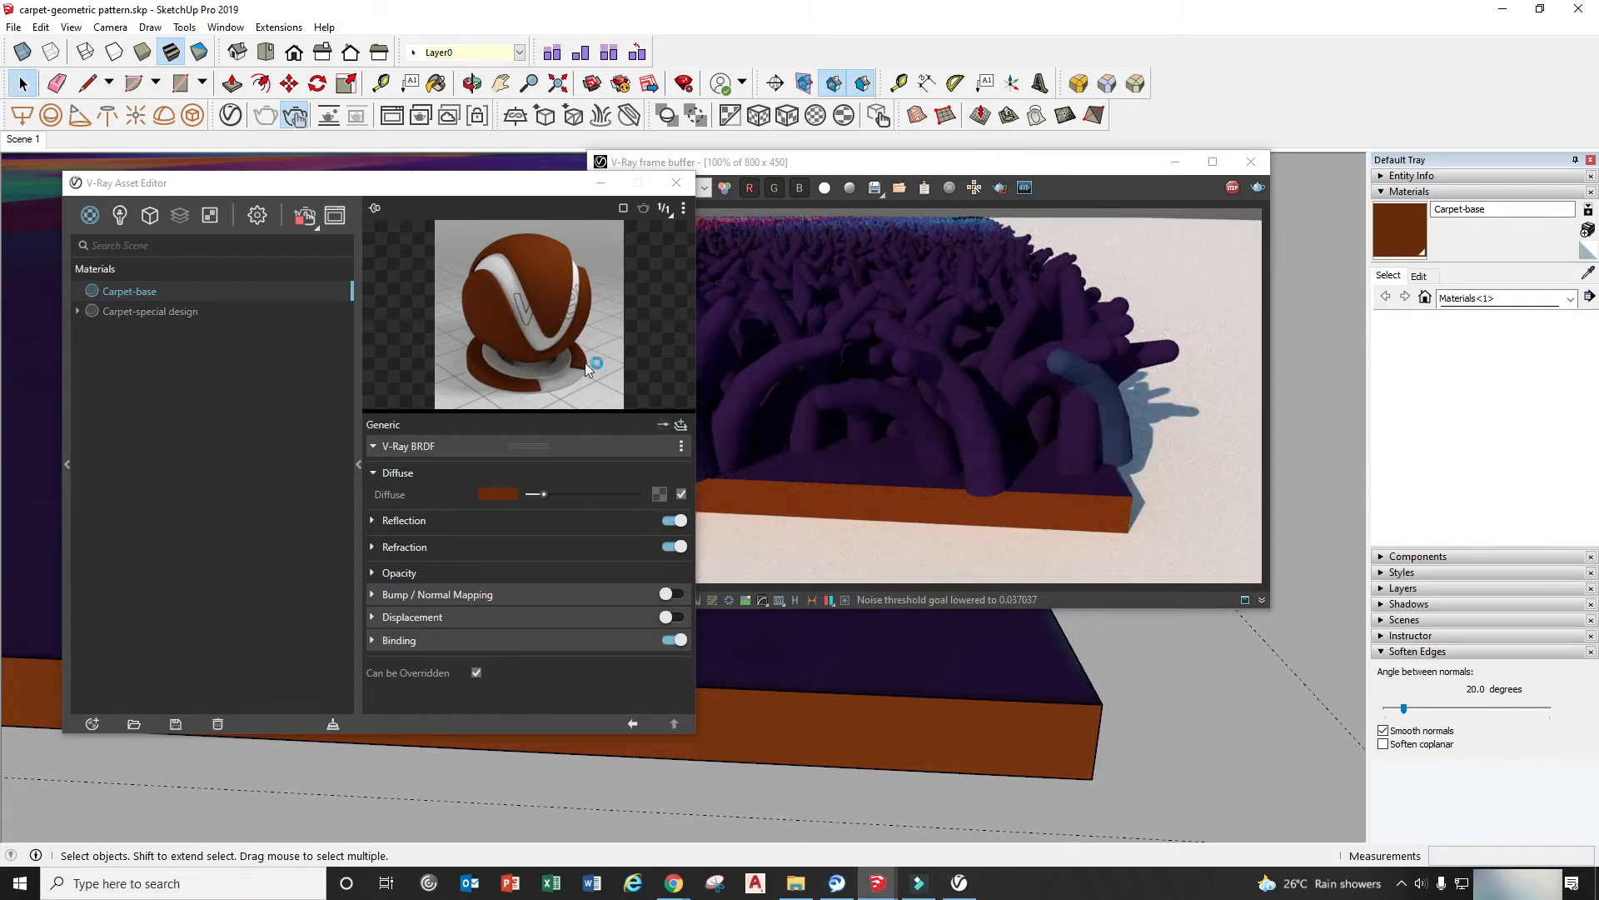
pyautogui.scroll(-1, 1099, 761)
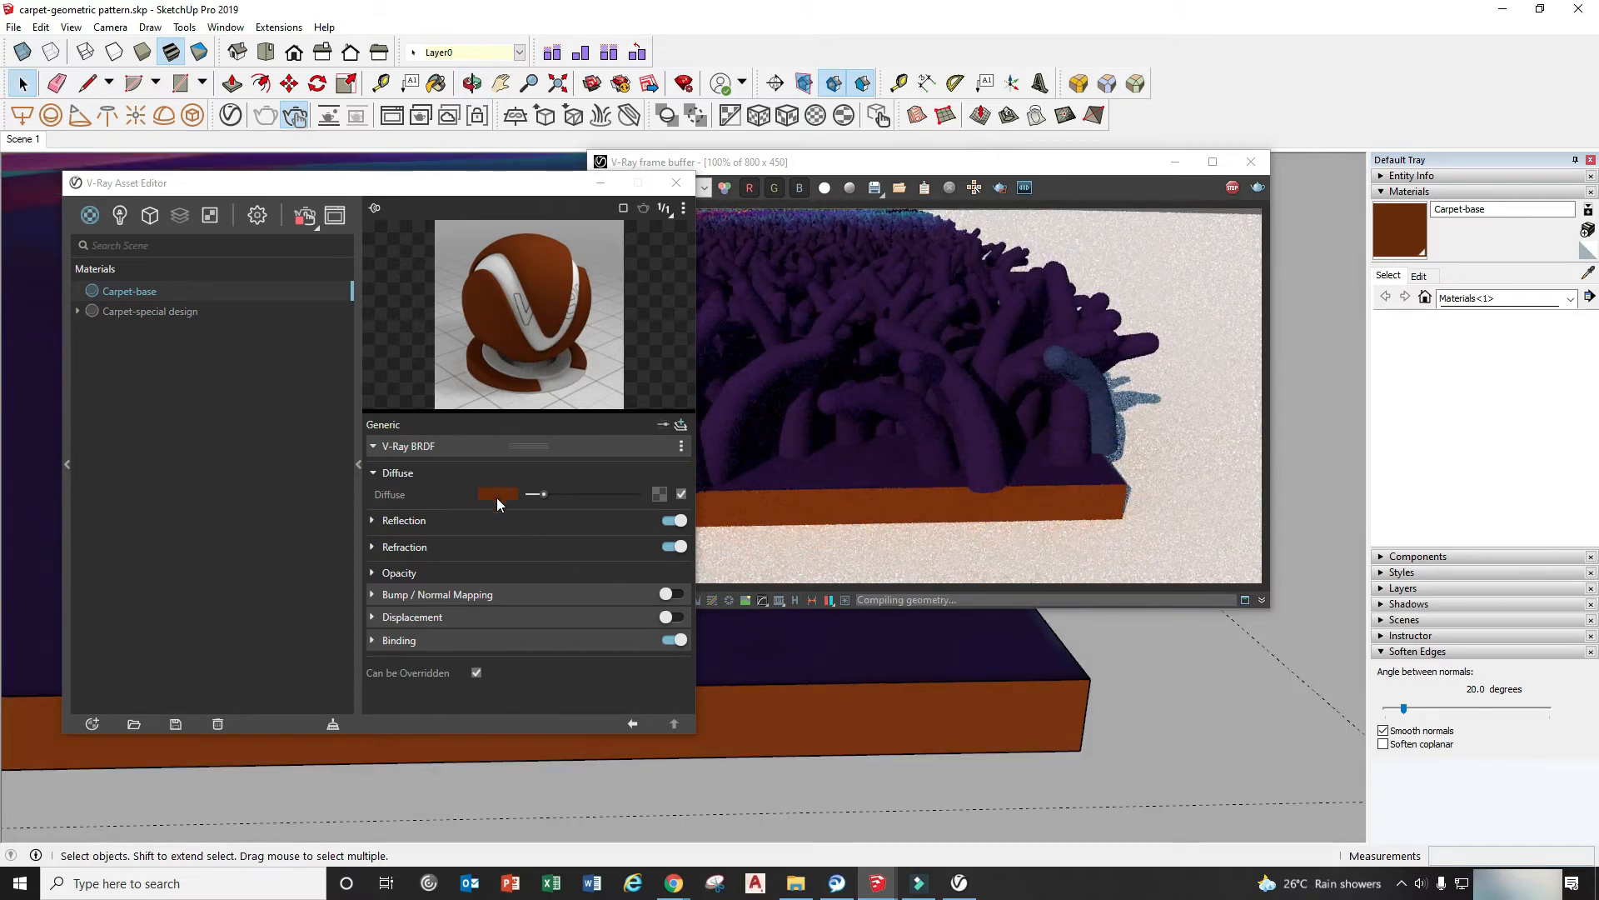
pyautogui.click(498, 494)
pyautogui.moveTo(774, 335)
pyautogui.mouseDown()
pyautogui.moveTo(780, 473)
pyautogui.moveTo(710, 450)
pyautogui.moveTo(717, 472)
pyautogui.mouseUp()
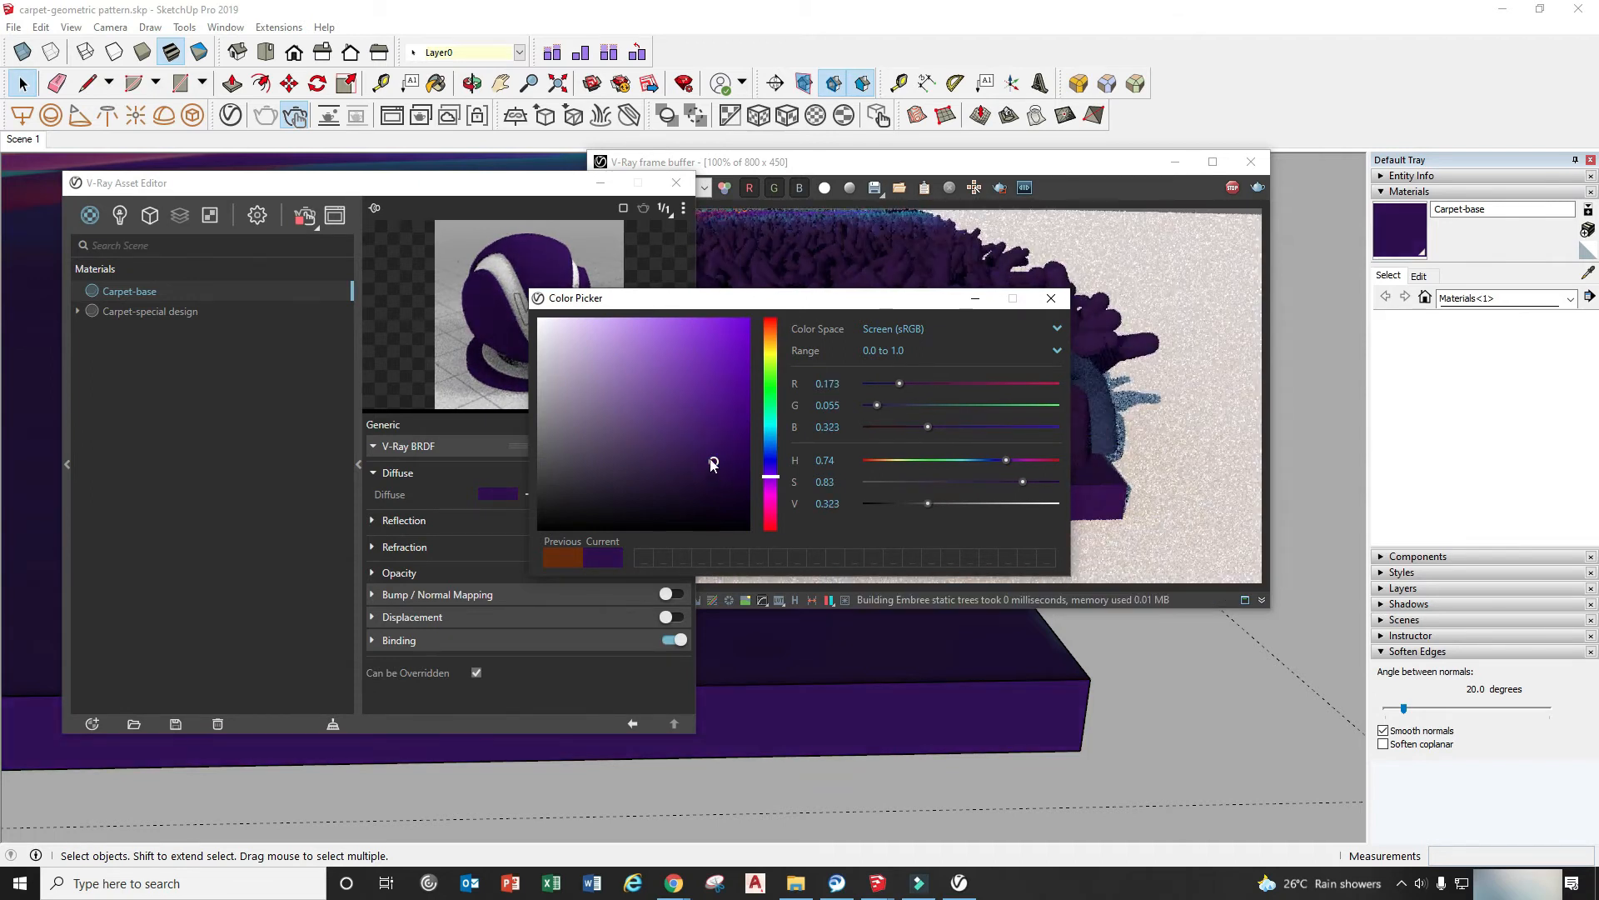
pyautogui.click(1051, 297)
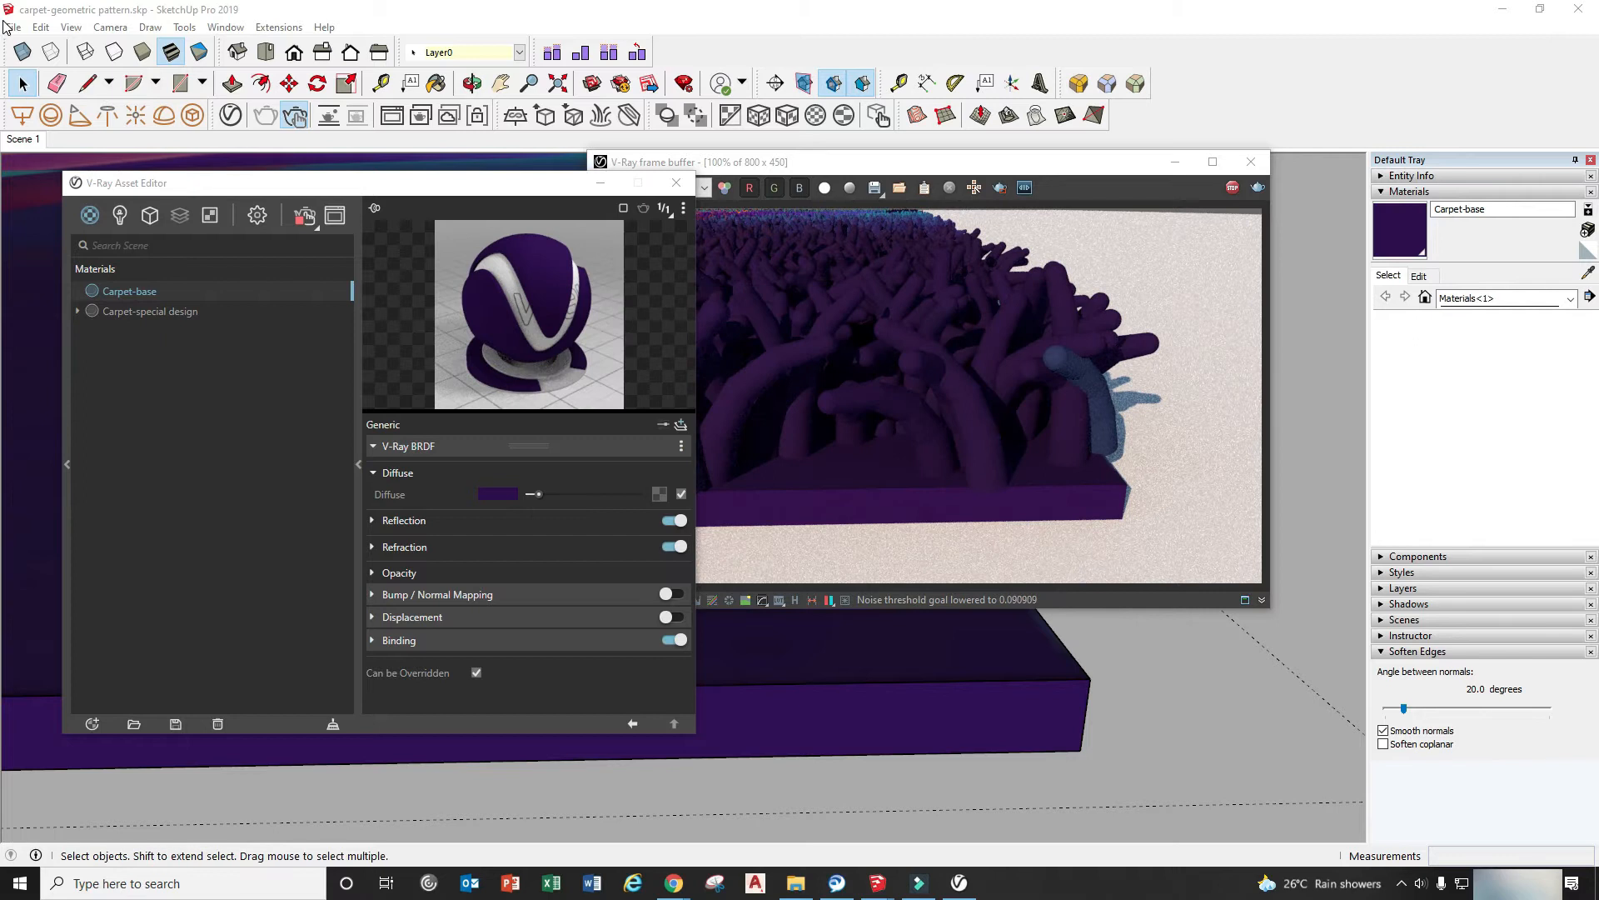
# Step: Restore the Scene 1 camera view and rearrange the asset editor and frame buffer windows so the whole render shows
pyautogui.click(20, 139)
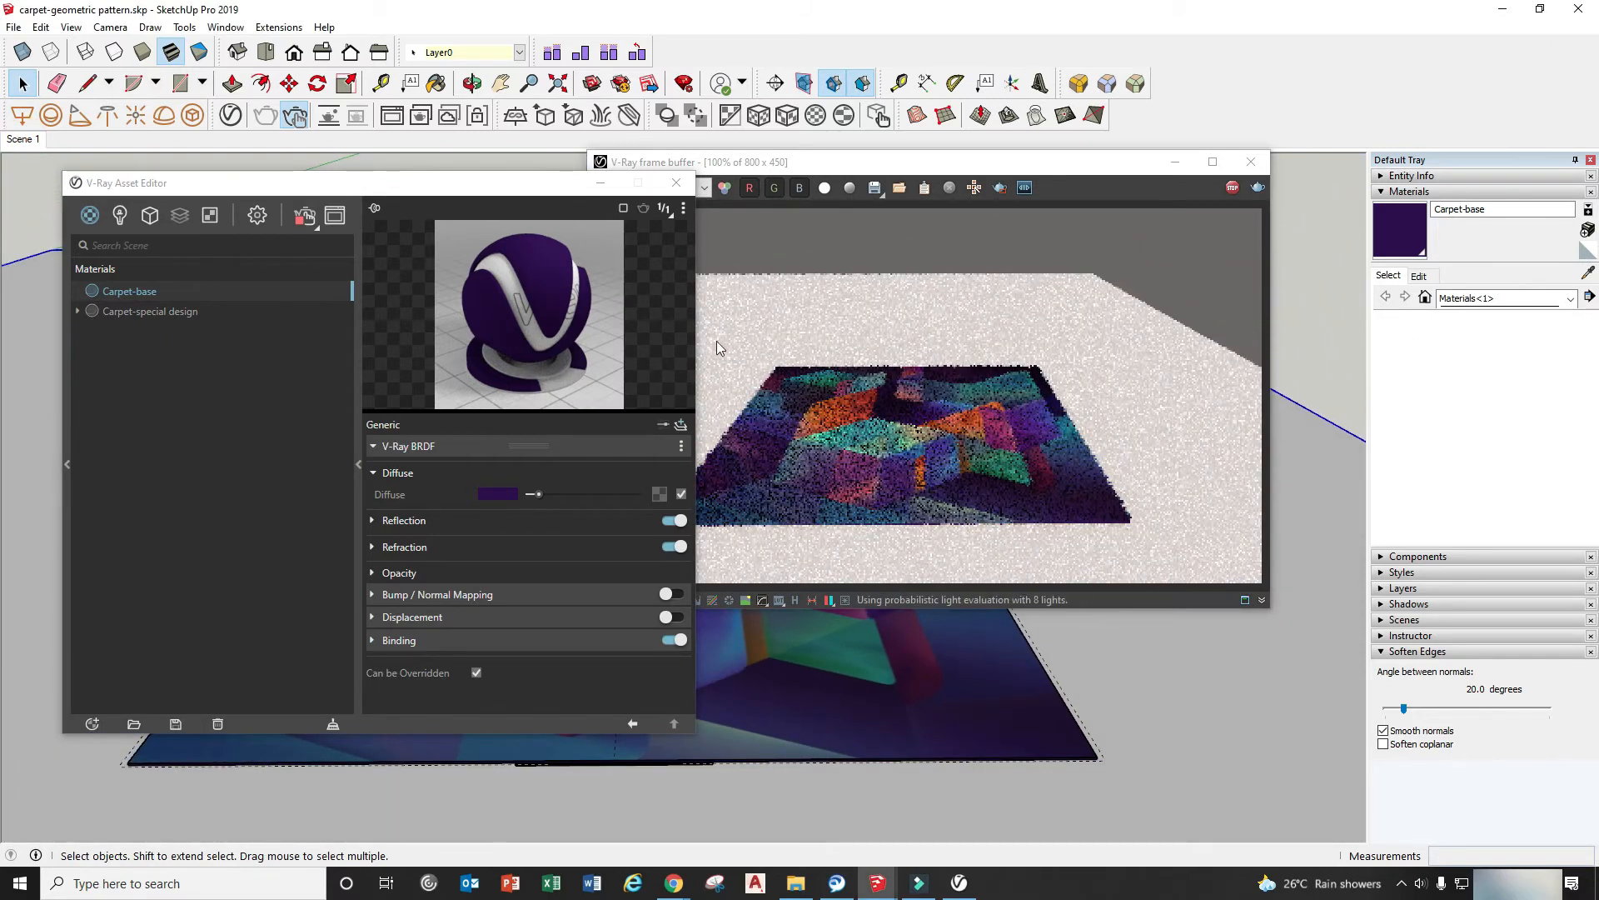
pyautogui.moveTo(499, 183); pyautogui.dragTo(466, 165)
pyautogui.moveTo(990, 167); pyautogui.dragTo(1072, 214)
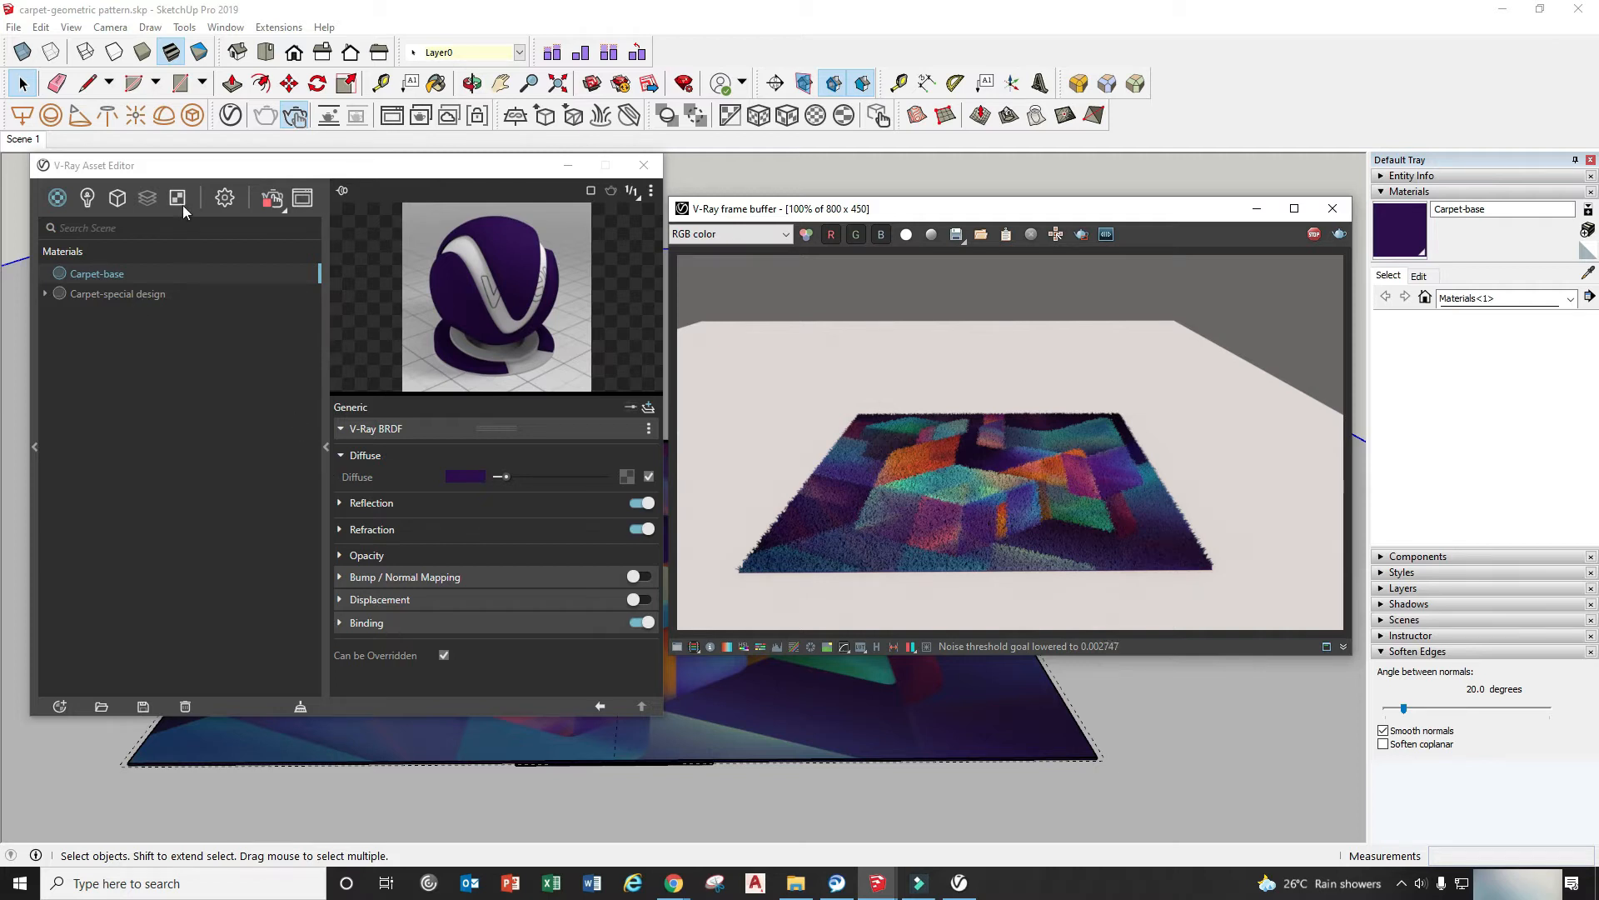
# Step: Review the materials selectable for the Fur geometry and return to the materials list
pyautogui.click(117, 197)
pyautogui.click(90, 271)
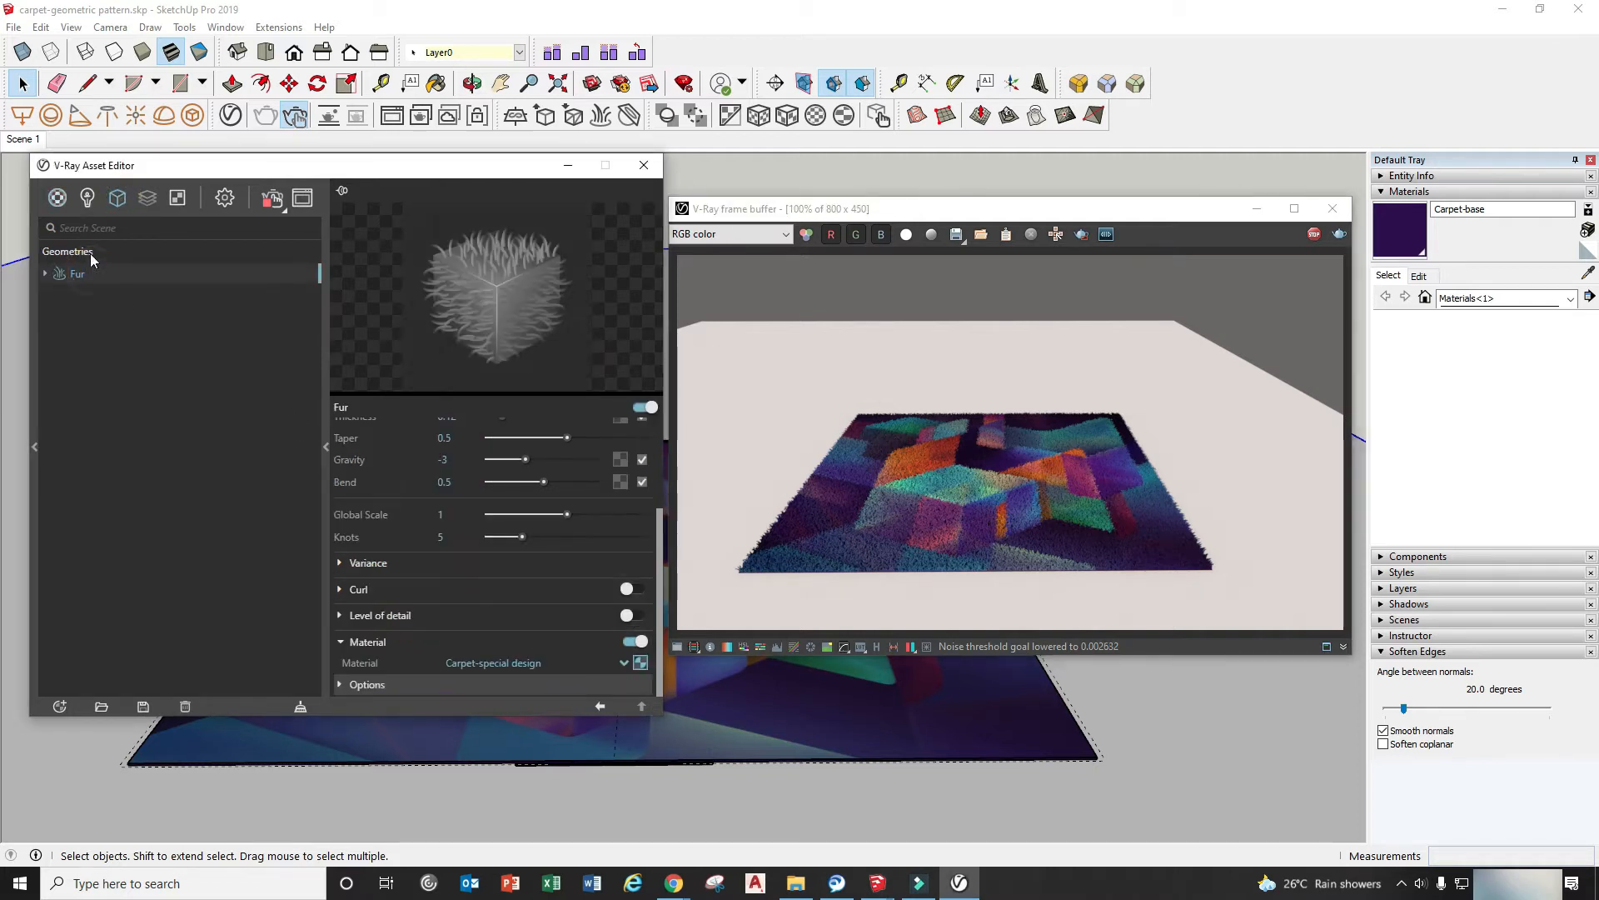
pyautogui.click(624, 664)
pyautogui.click(519, 620)
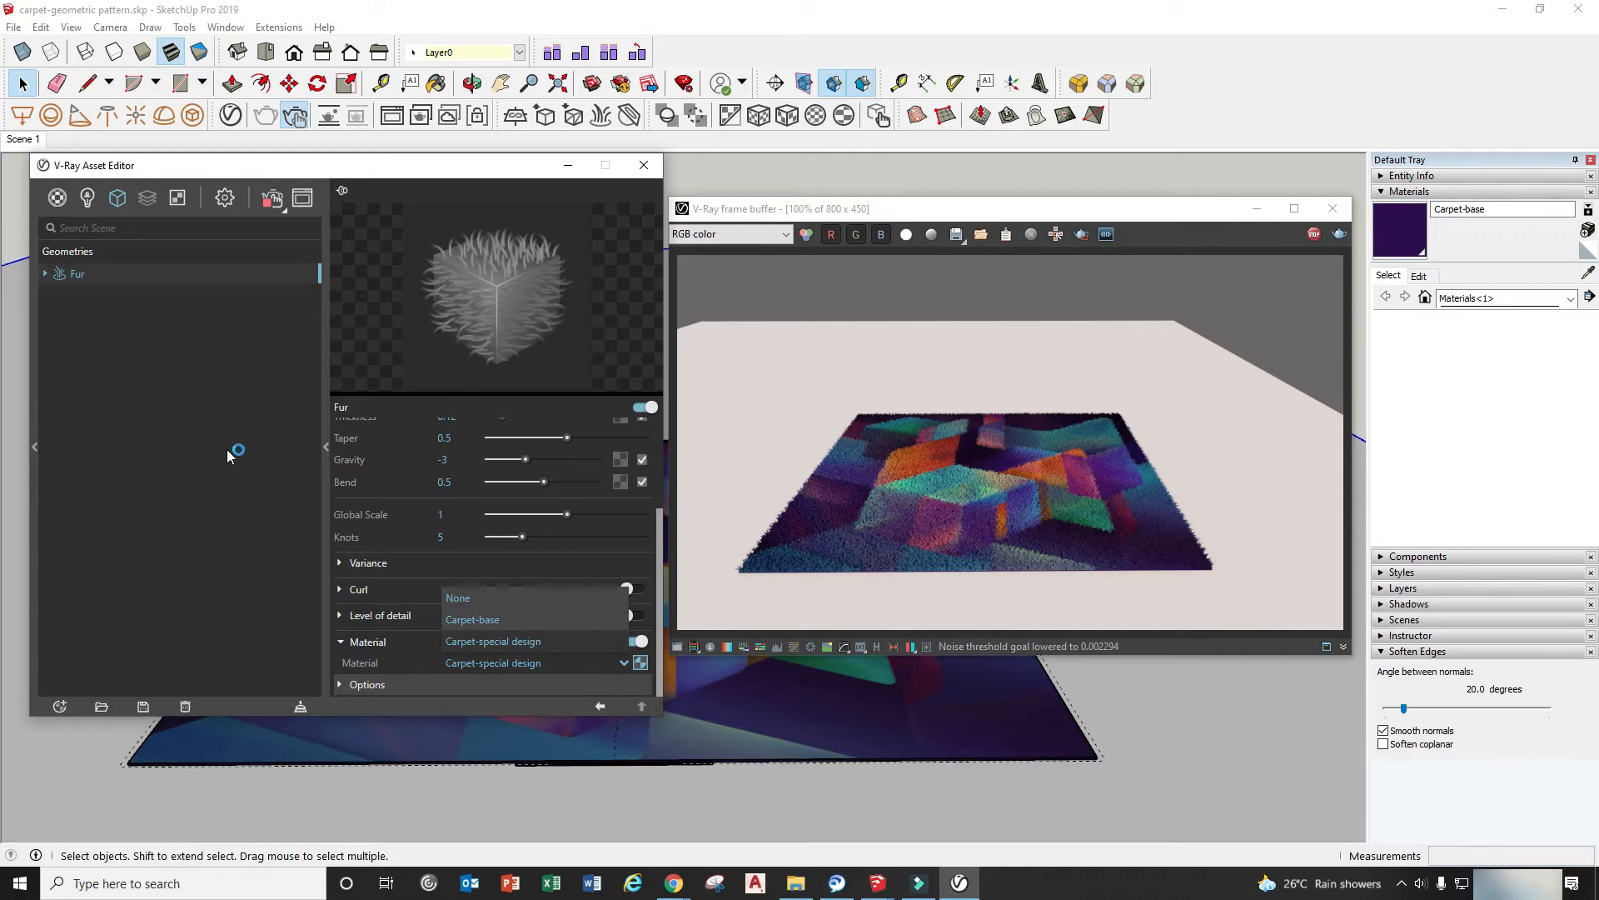
pyautogui.click(202, 358)
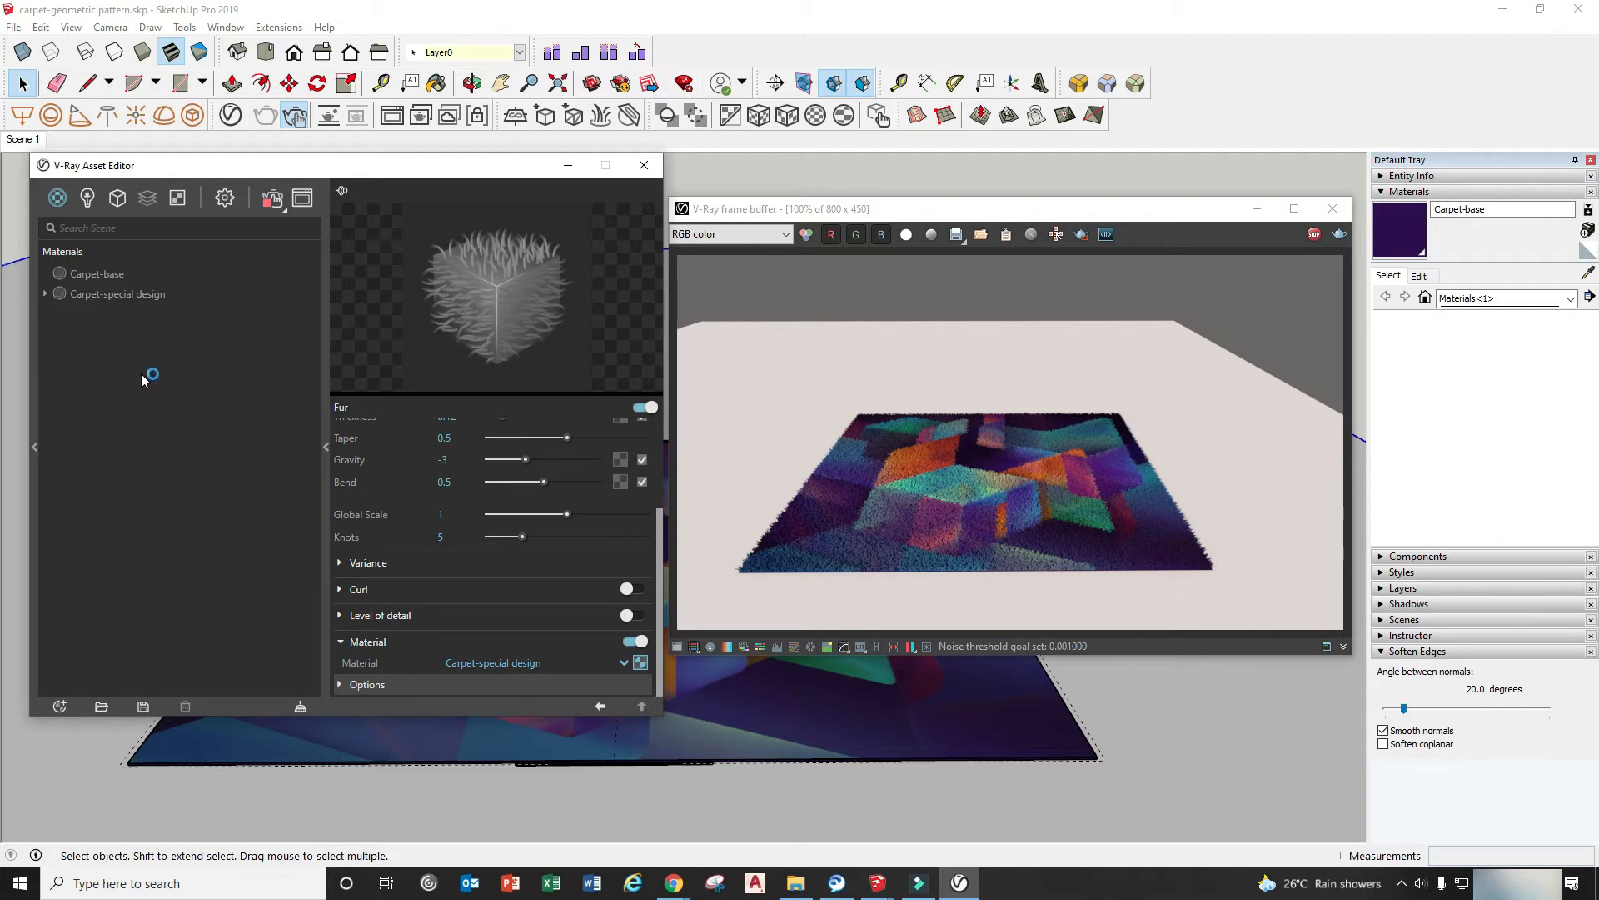
# Step: Duplicate the Carpet-special design material and rename the copy Carpet-special design2
pyautogui.rightClick(111, 291)
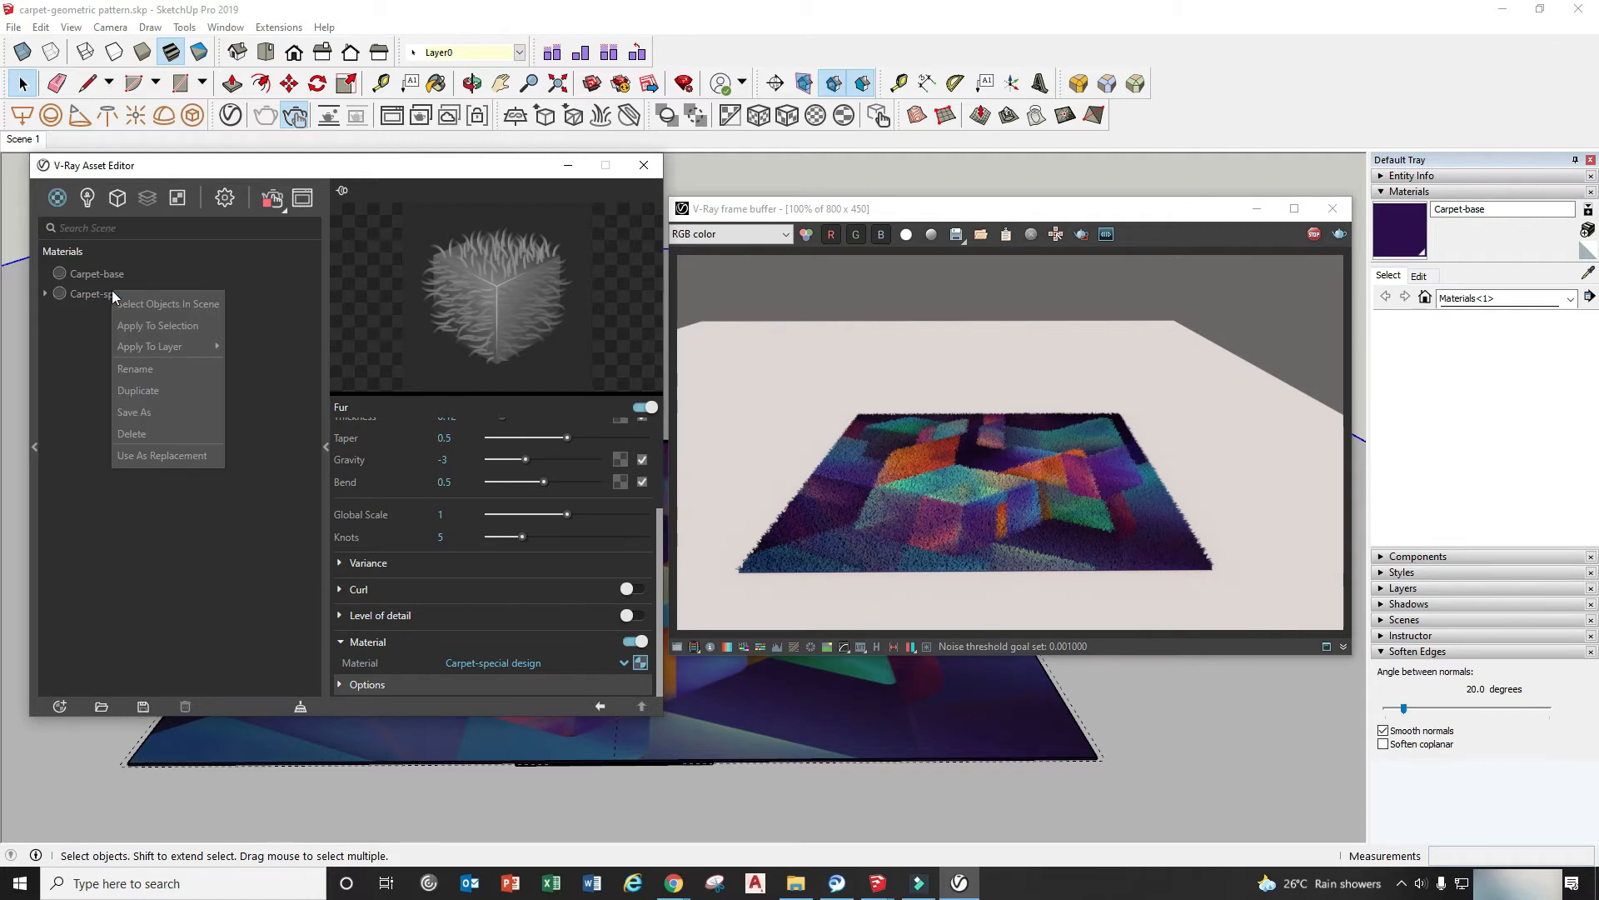
pyautogui.click(159, 391)
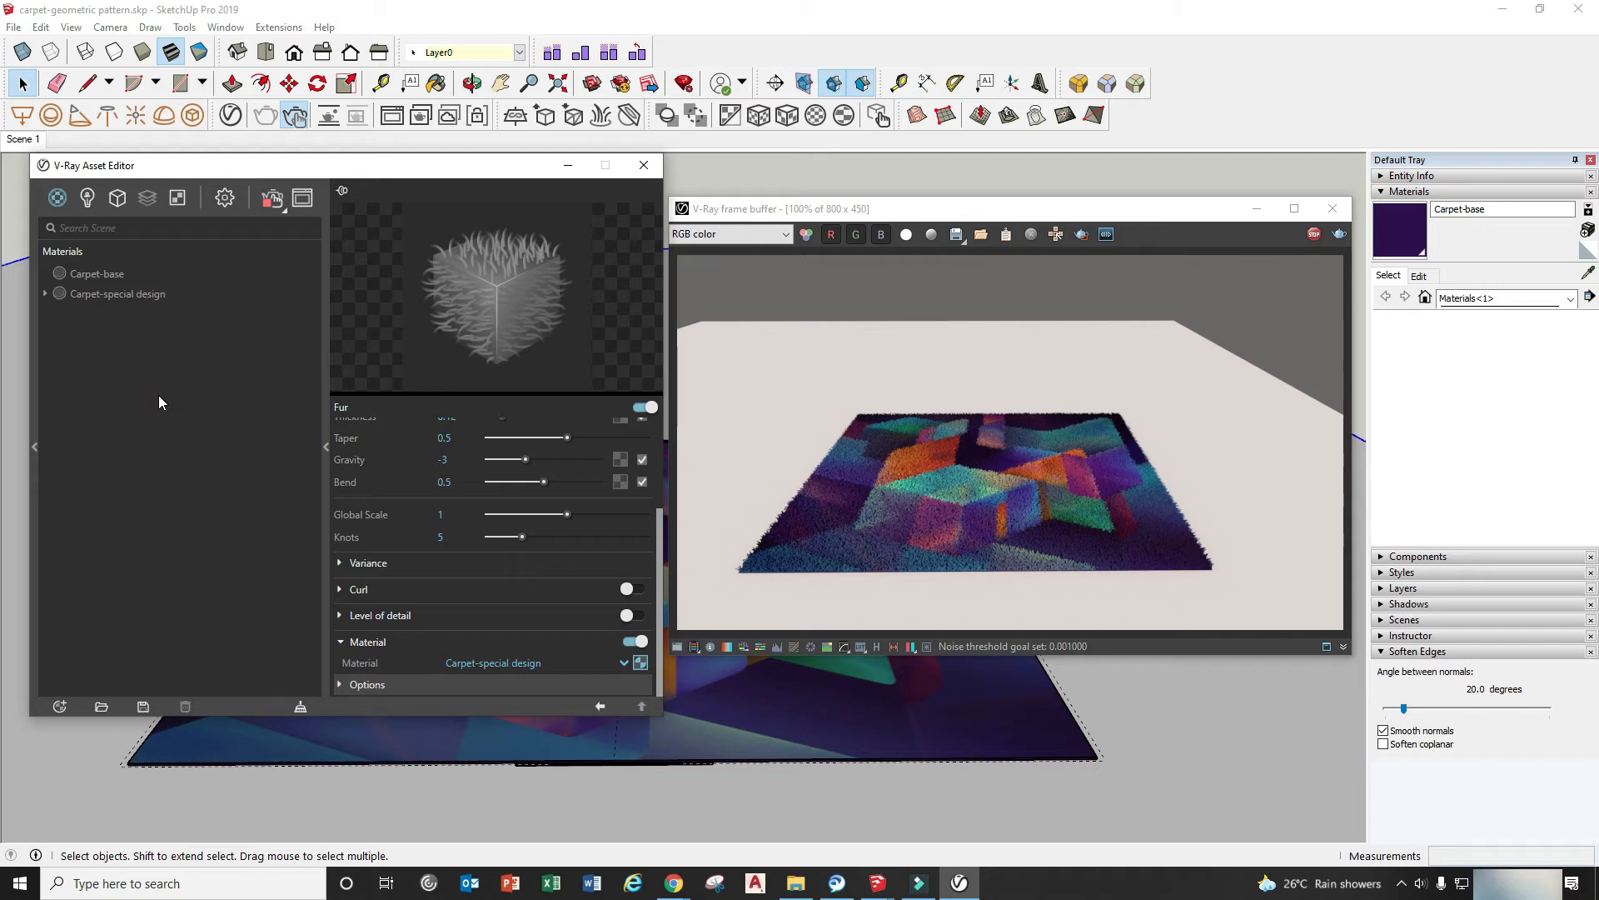
pyautogui.click(163, 314)
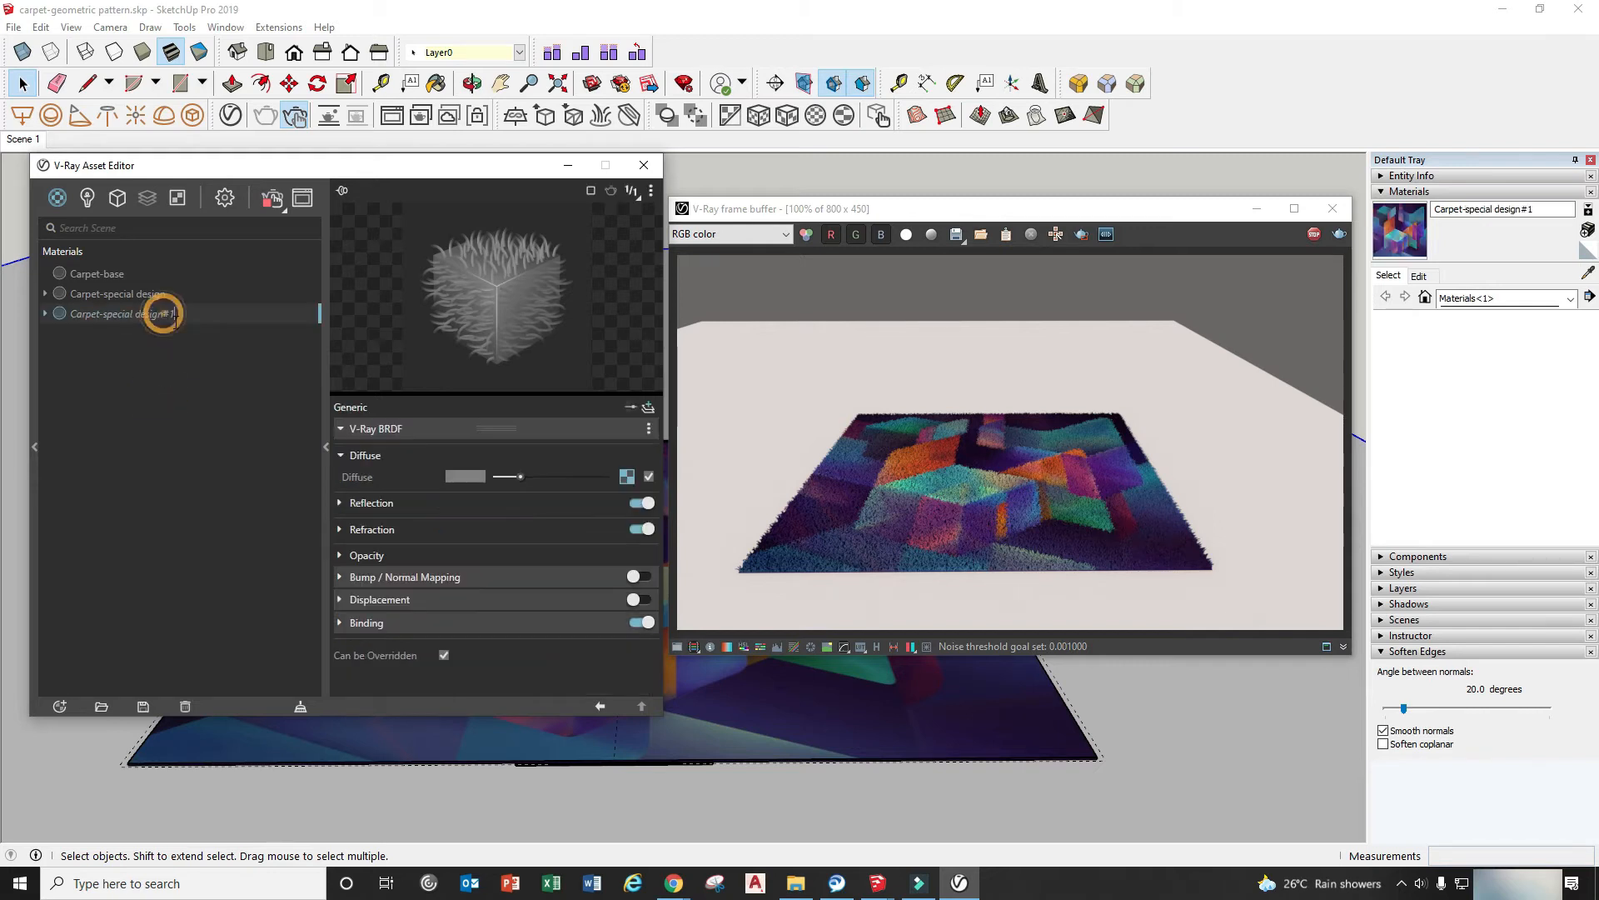
pyautogui.moveTo(185, 314); pyautogui.dragTo(153, 315)
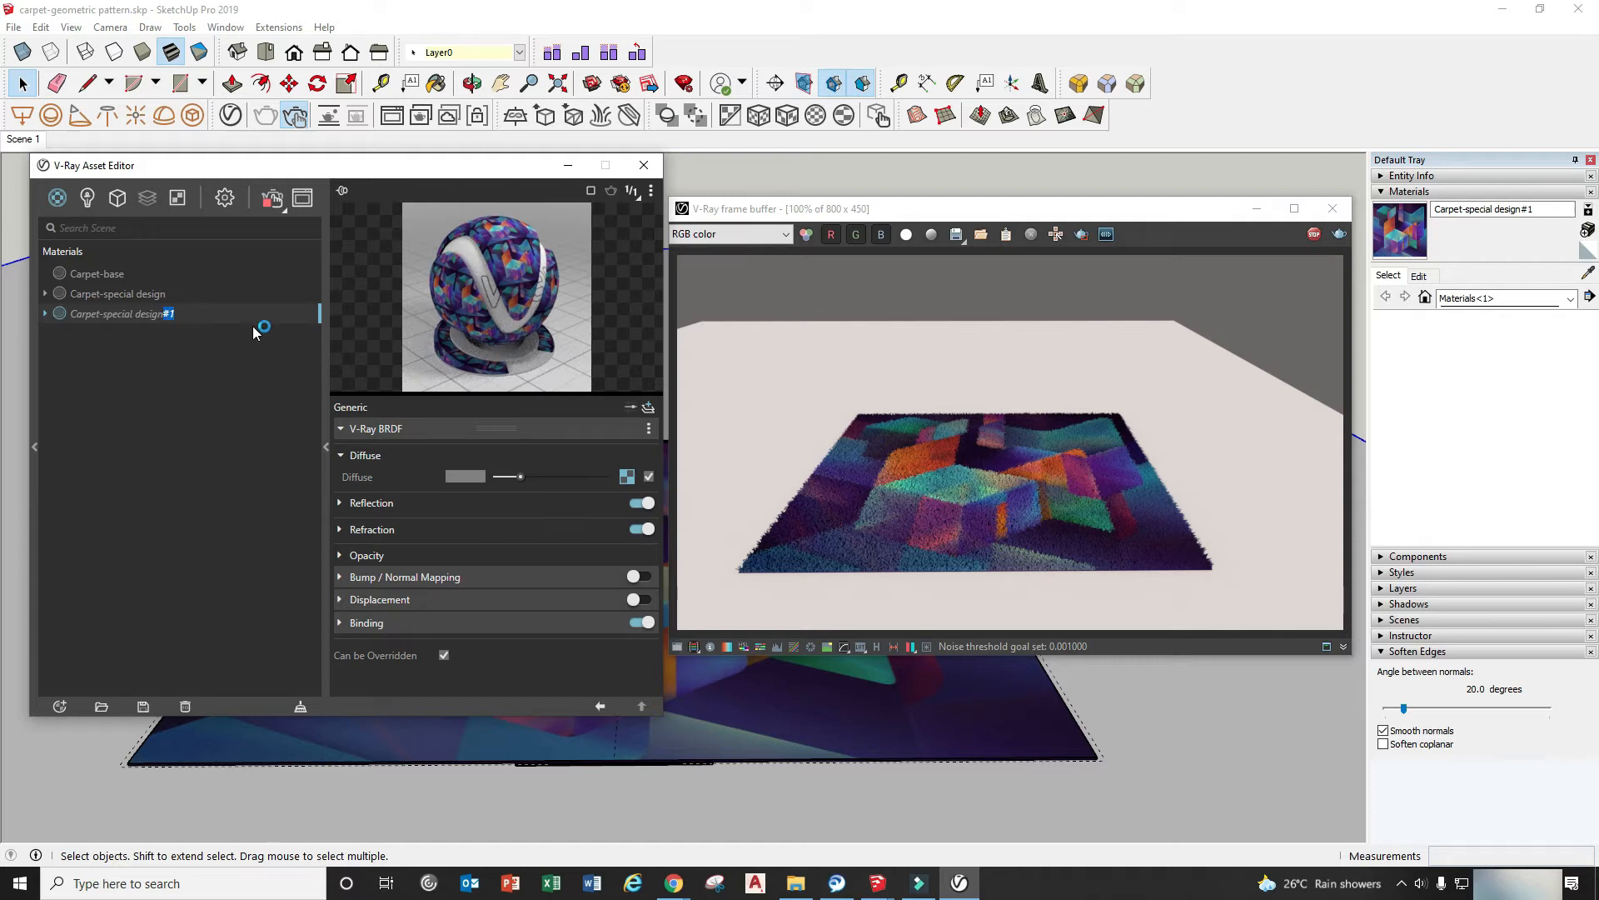
pyautogui.press('Return')
# Step: Clear the geometric pattern bitmap from the diffuse channel of Carpet-special design2
pyautogui.click(627, 476)
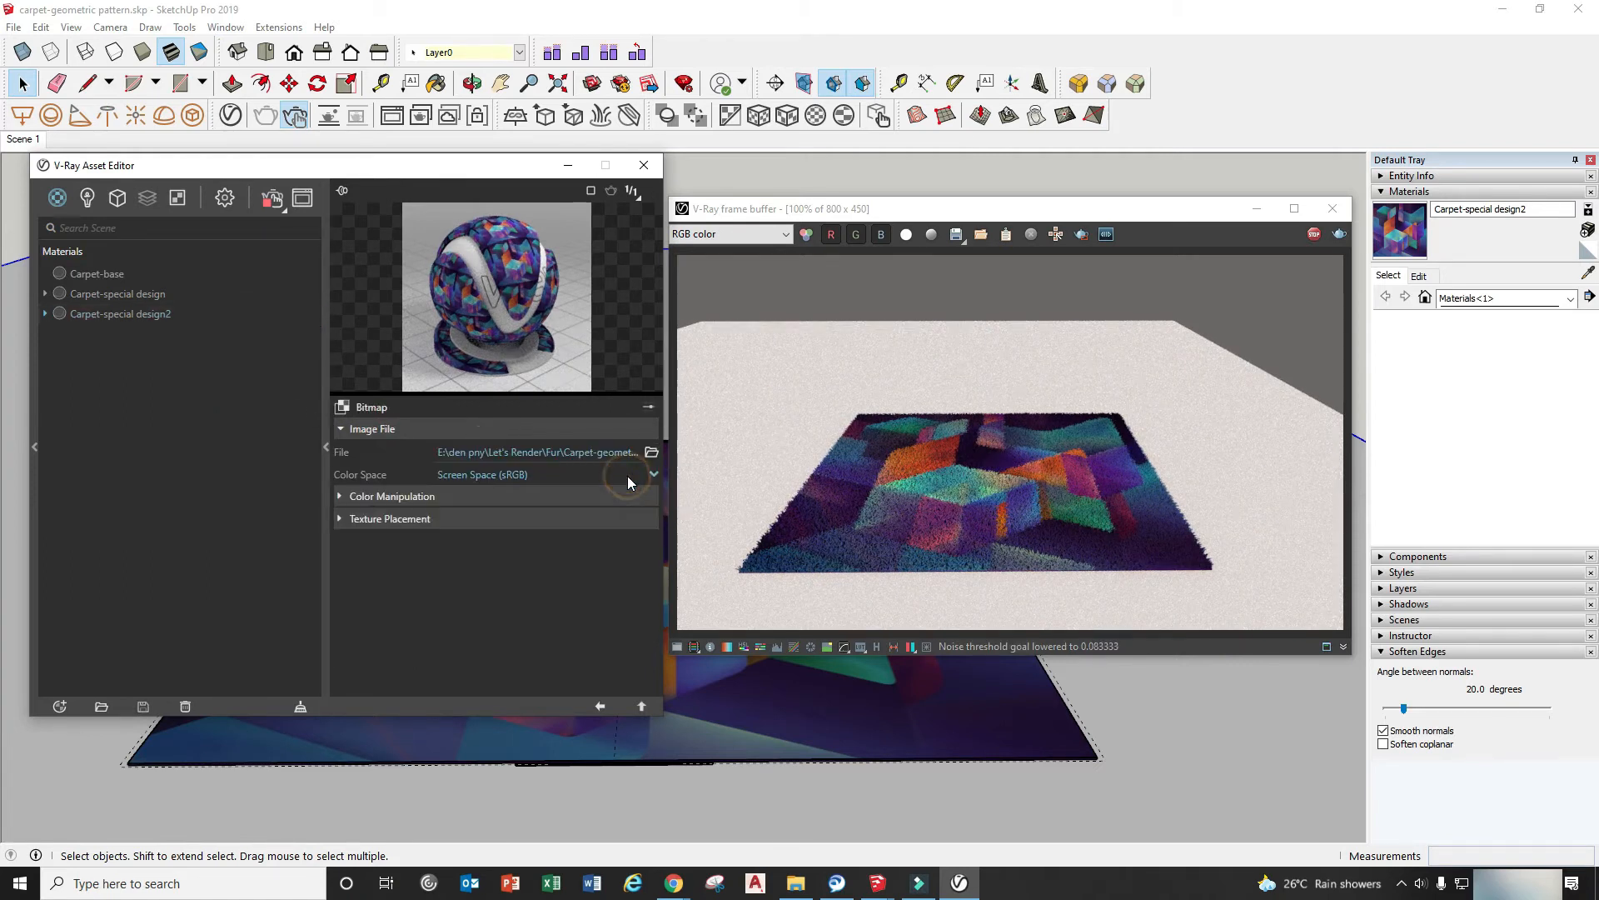
pyautogui.click(599, 705)
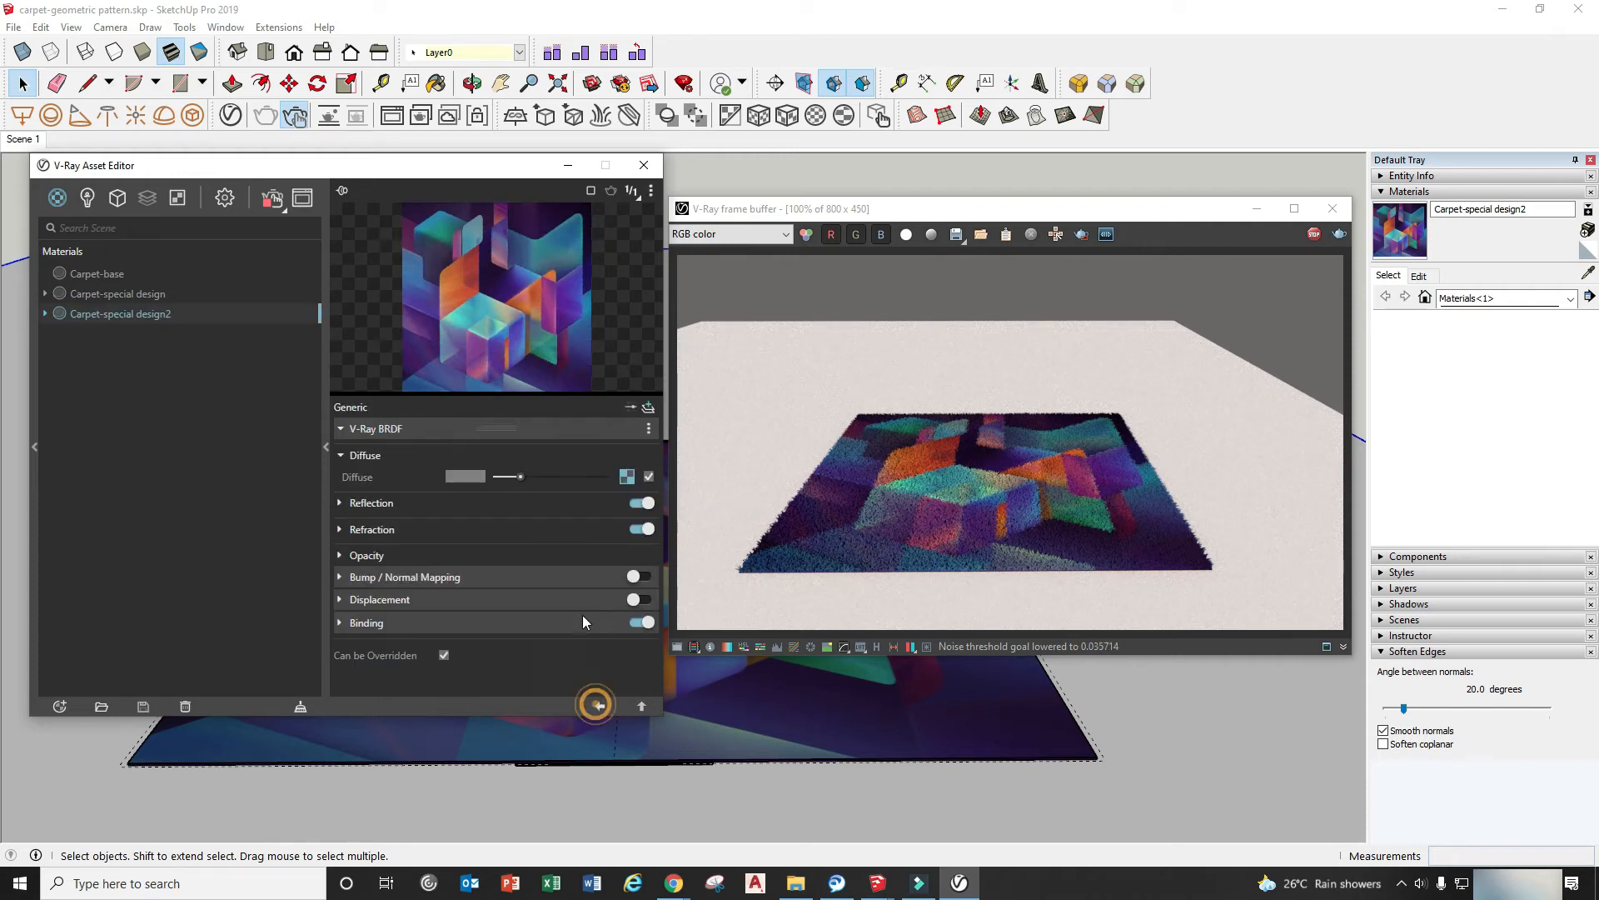
pyautogui.rightClick(626, 478)
pyautogui.click(600, 522)
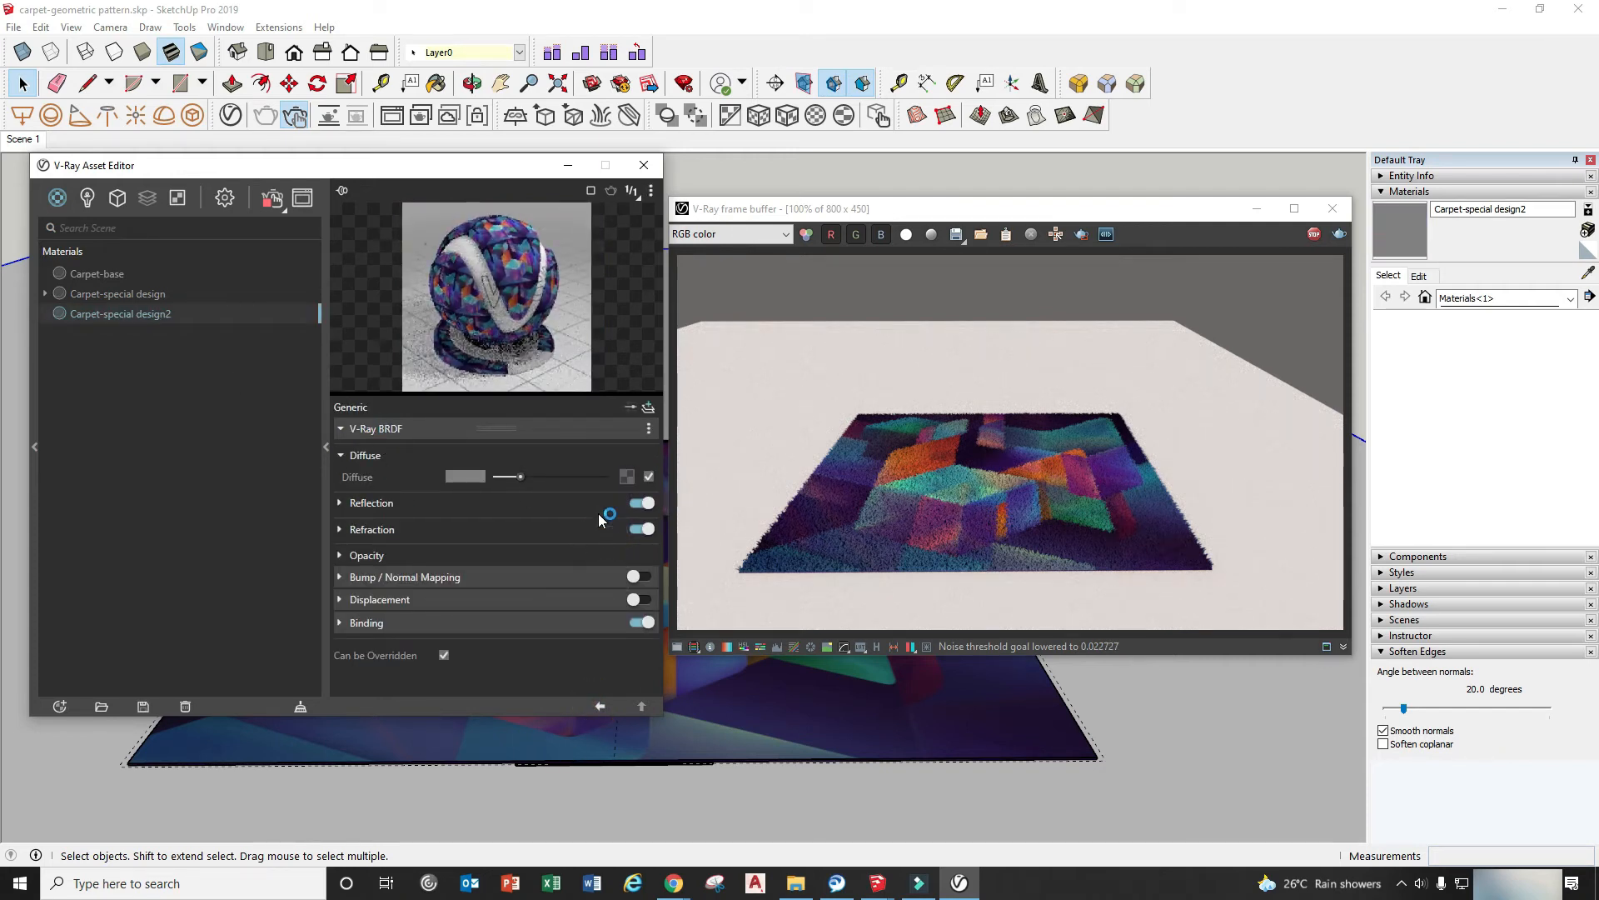
pyautogui.click(633, 480)
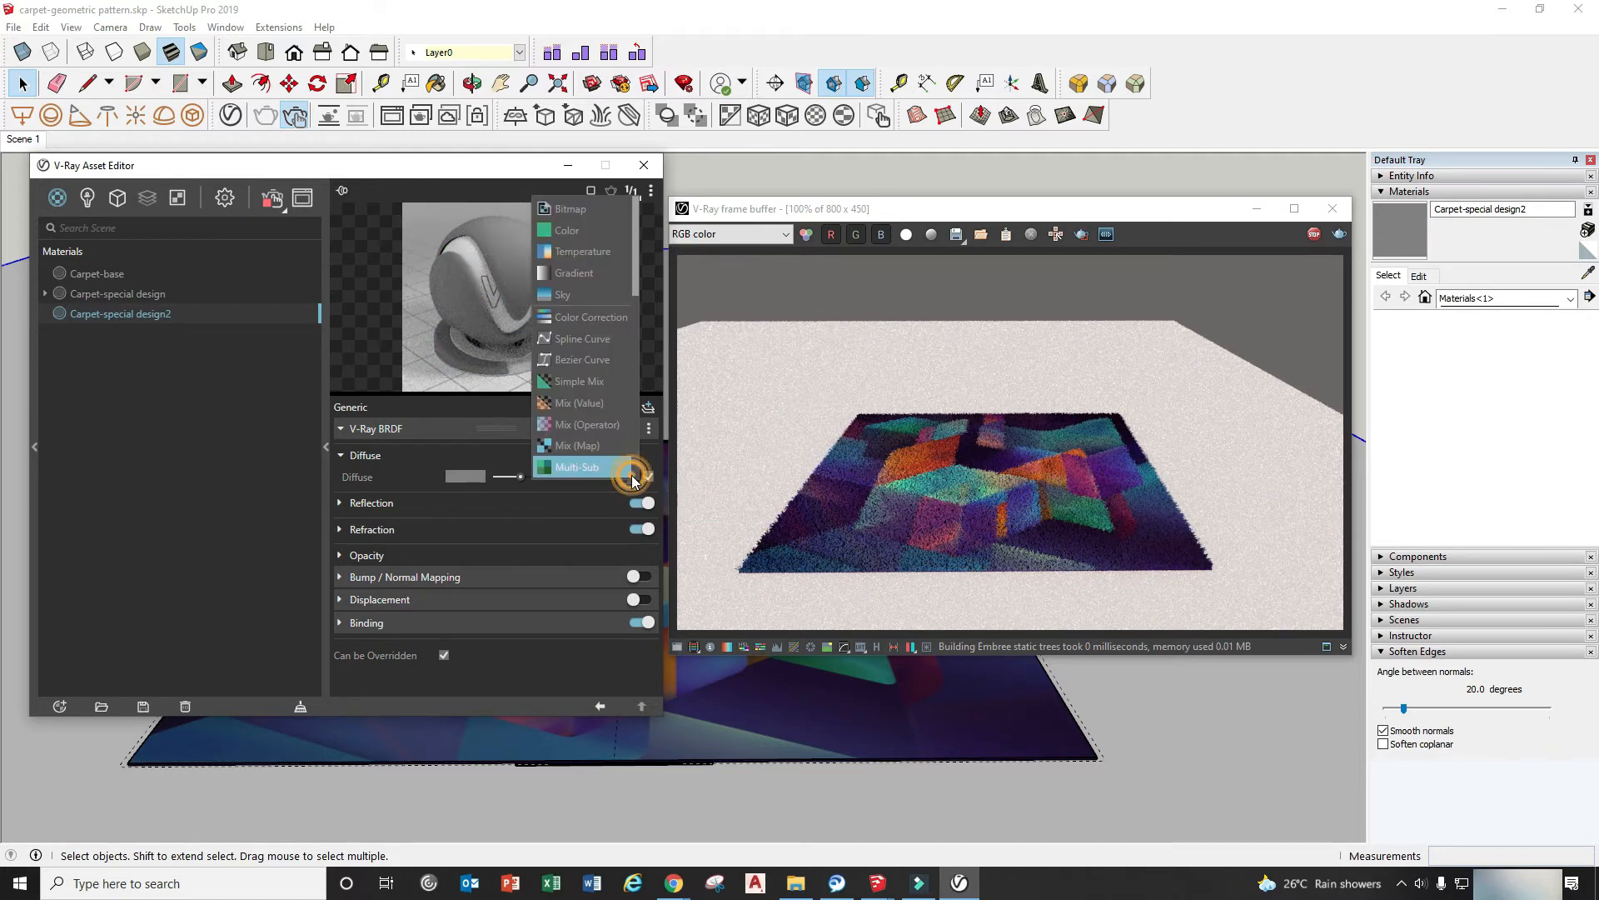
pyautogui.click(587, 210)
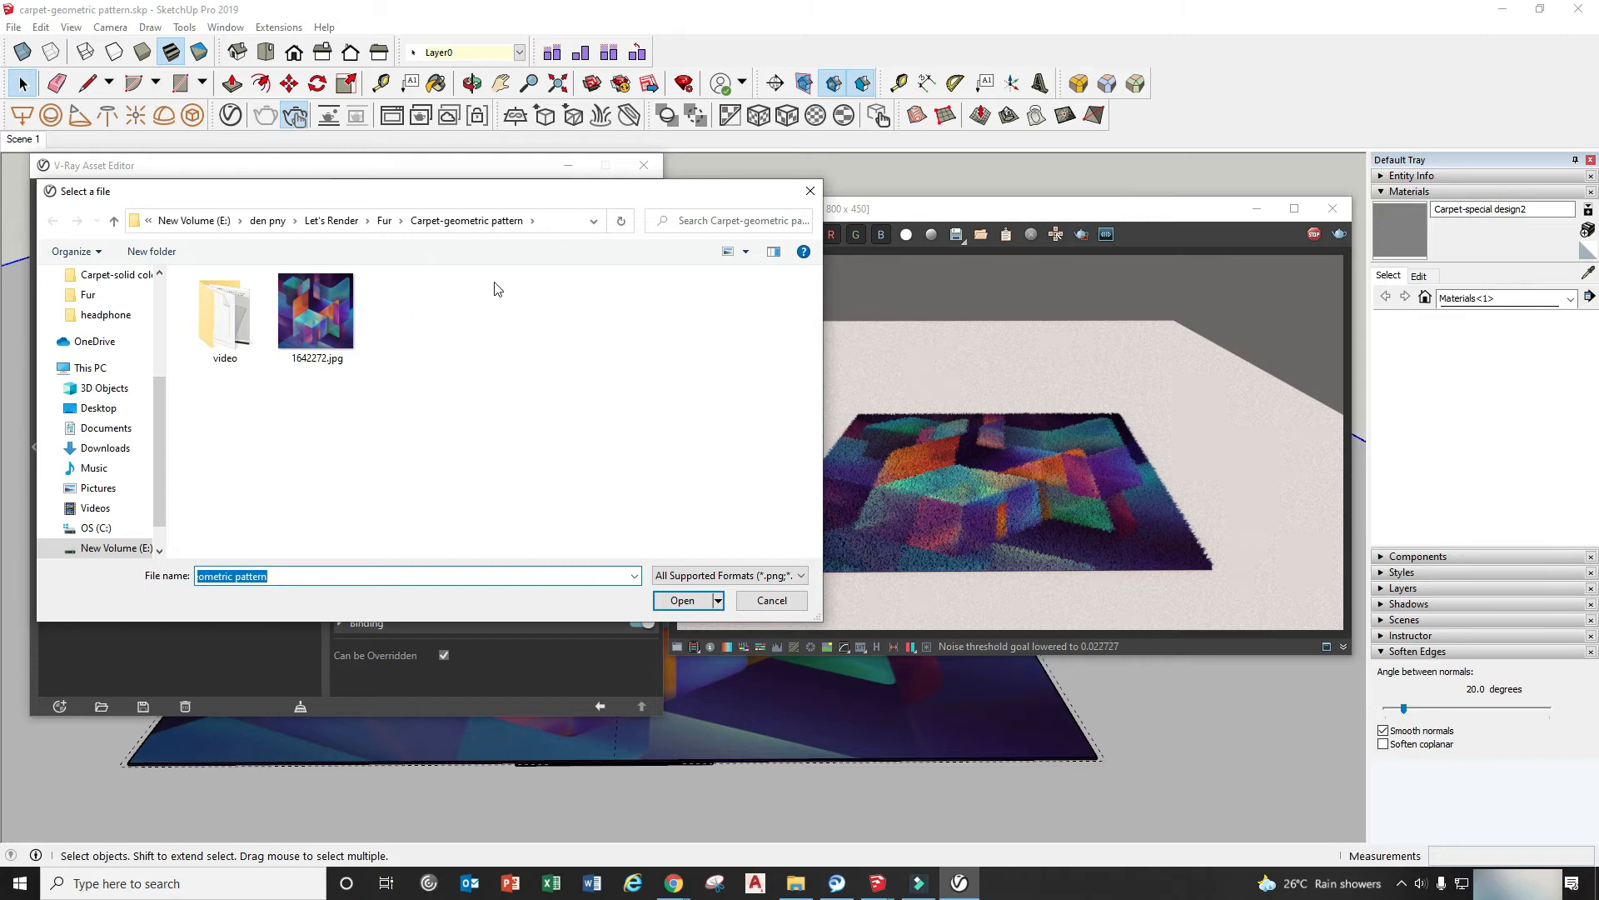
pyautogui.click(771, 600)
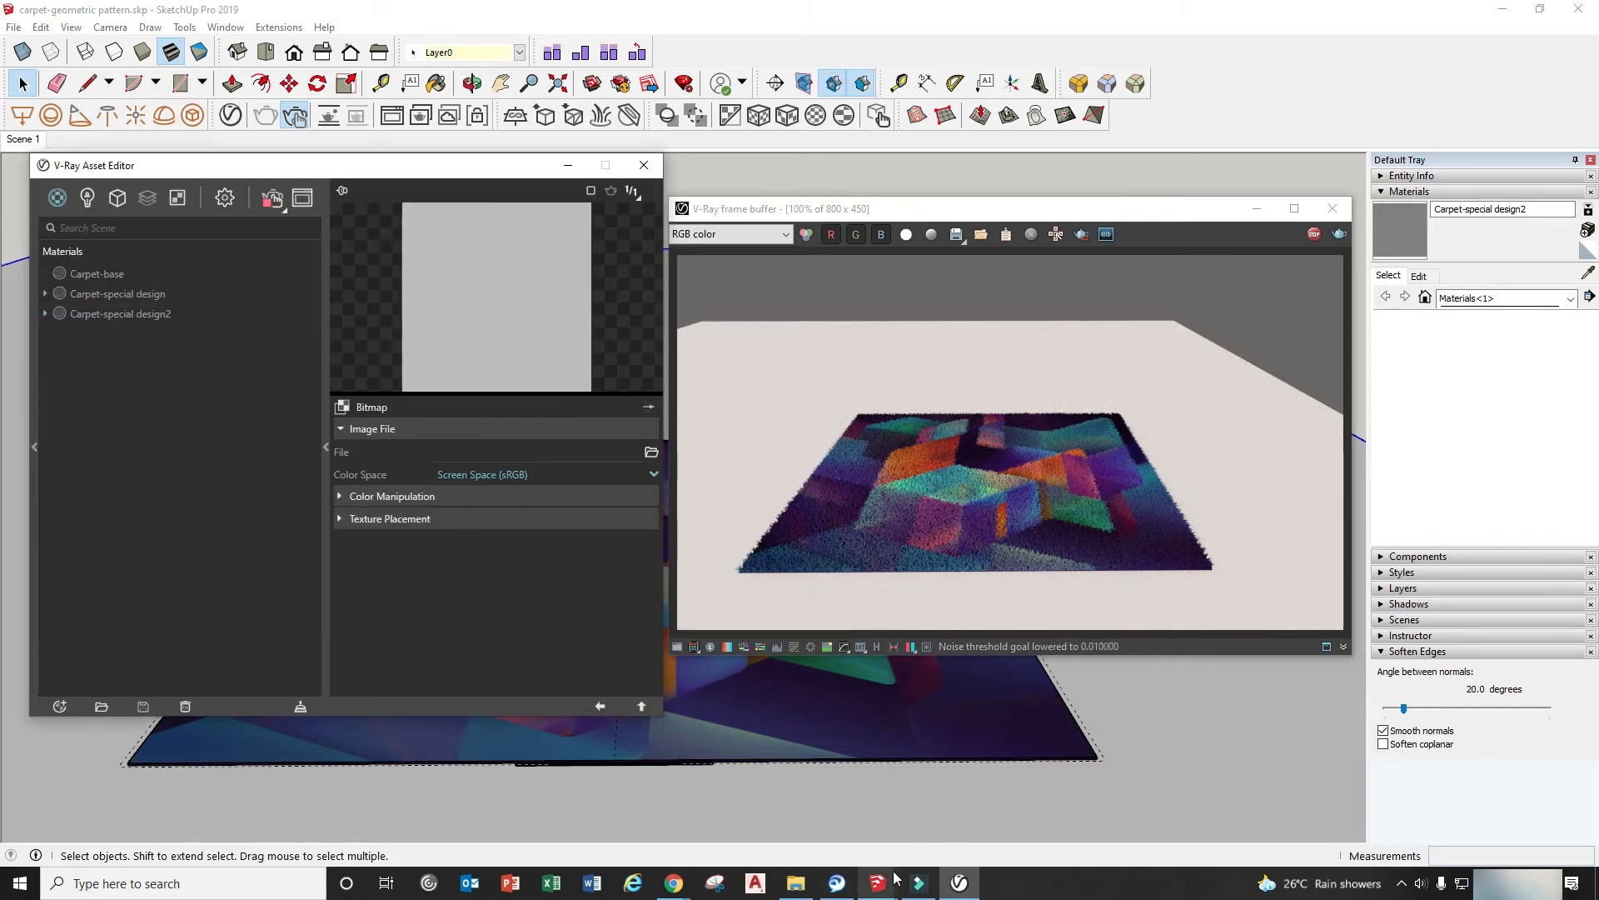
# Step: Switch to Chrome and save the dark blue Freepik abstract background as blue-copy-space-digital-background_23-2148821698.jpg in the Fur folder
pyautogui.moveTo(674, 883)
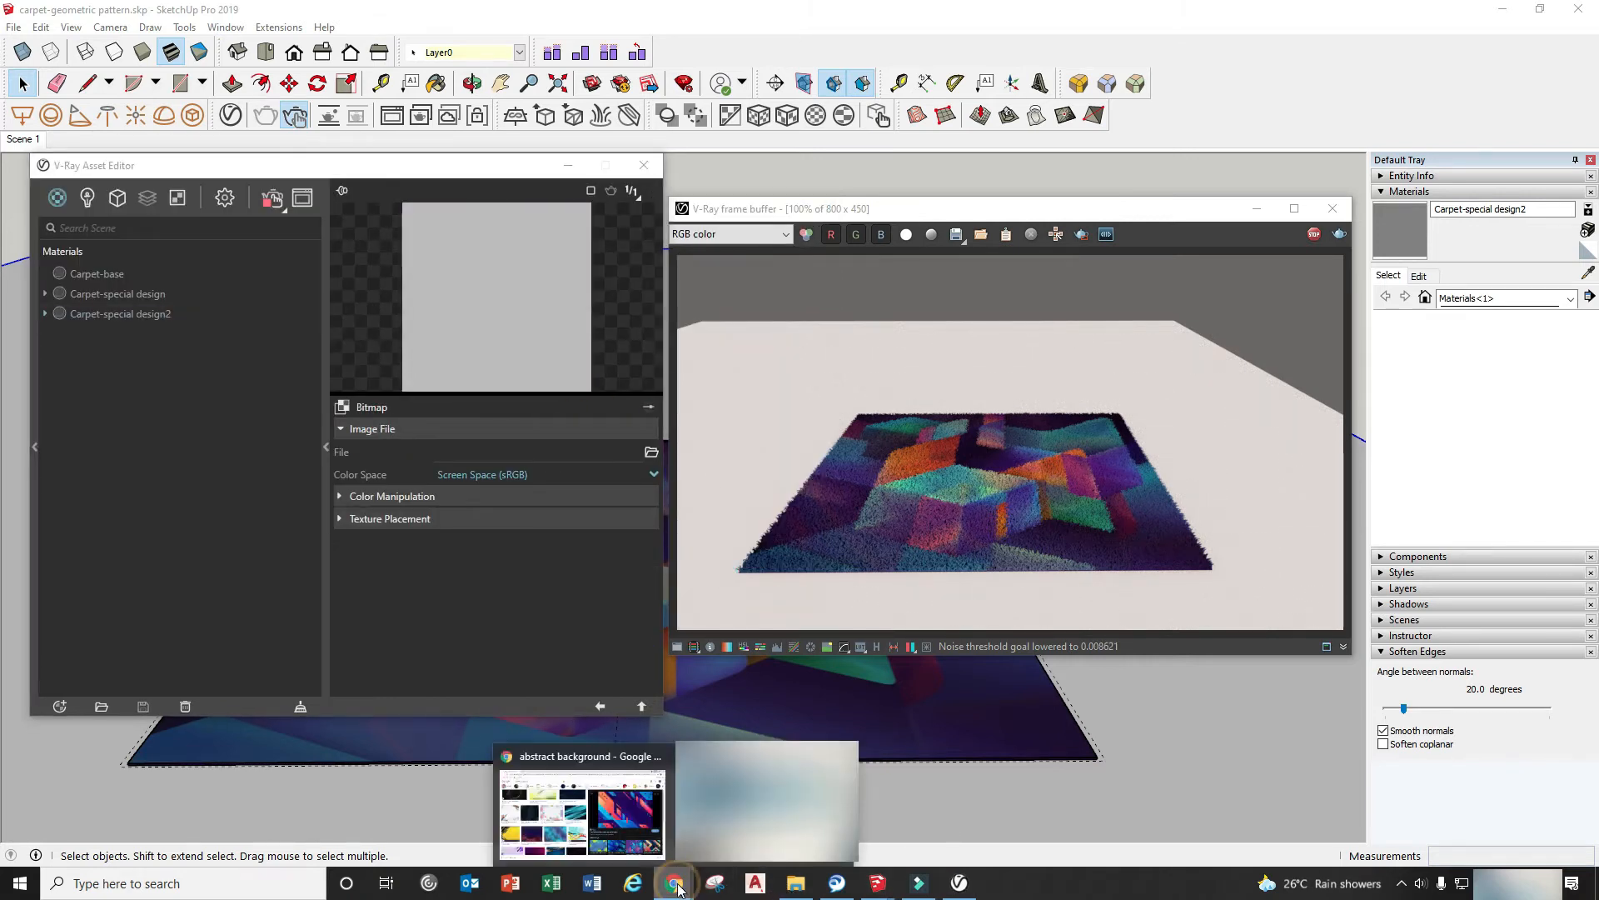
pyautogui.click(608, 808)
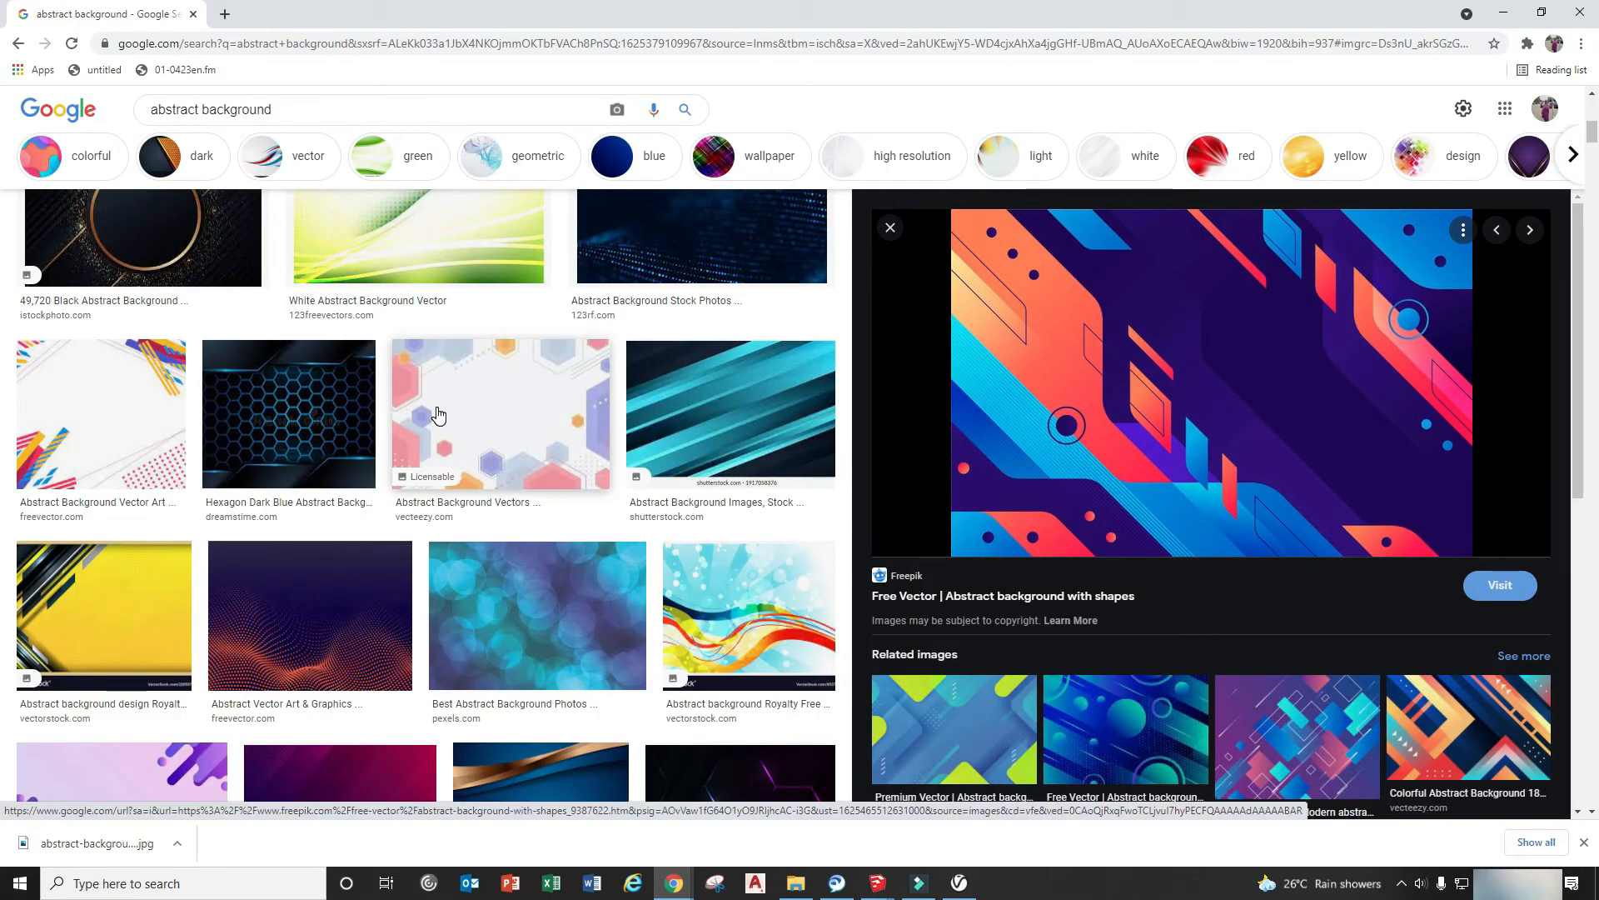
pyautogui.scroll(-2, 516, 439)
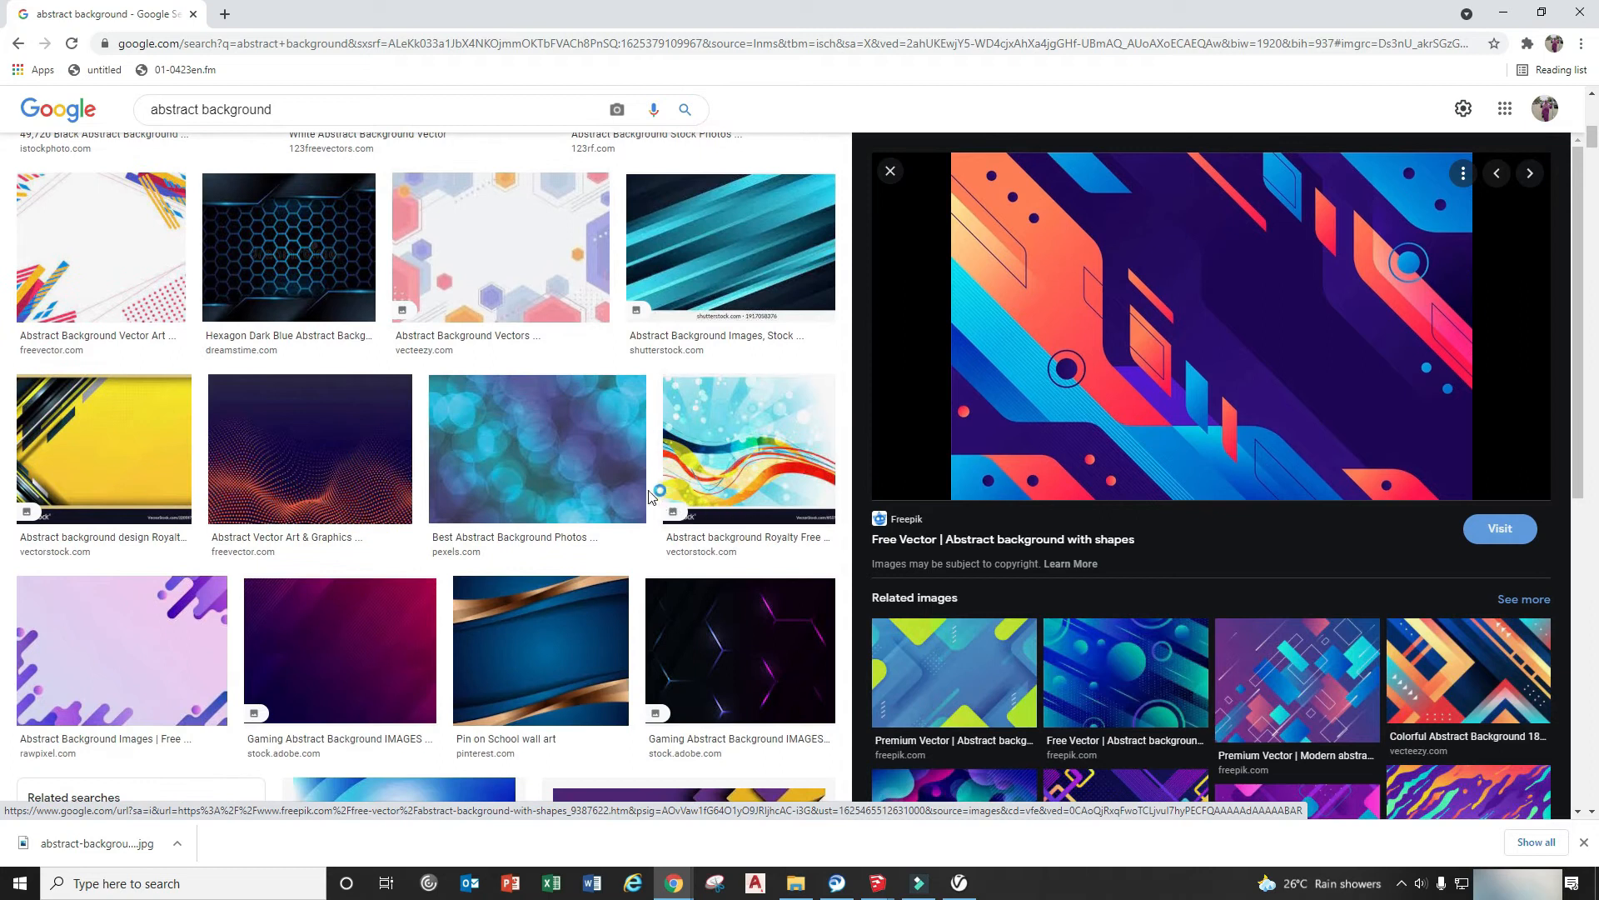
pyautogui.scroll(-3, 534, 458)
pyautogui.scroll(-4, 535, 470)
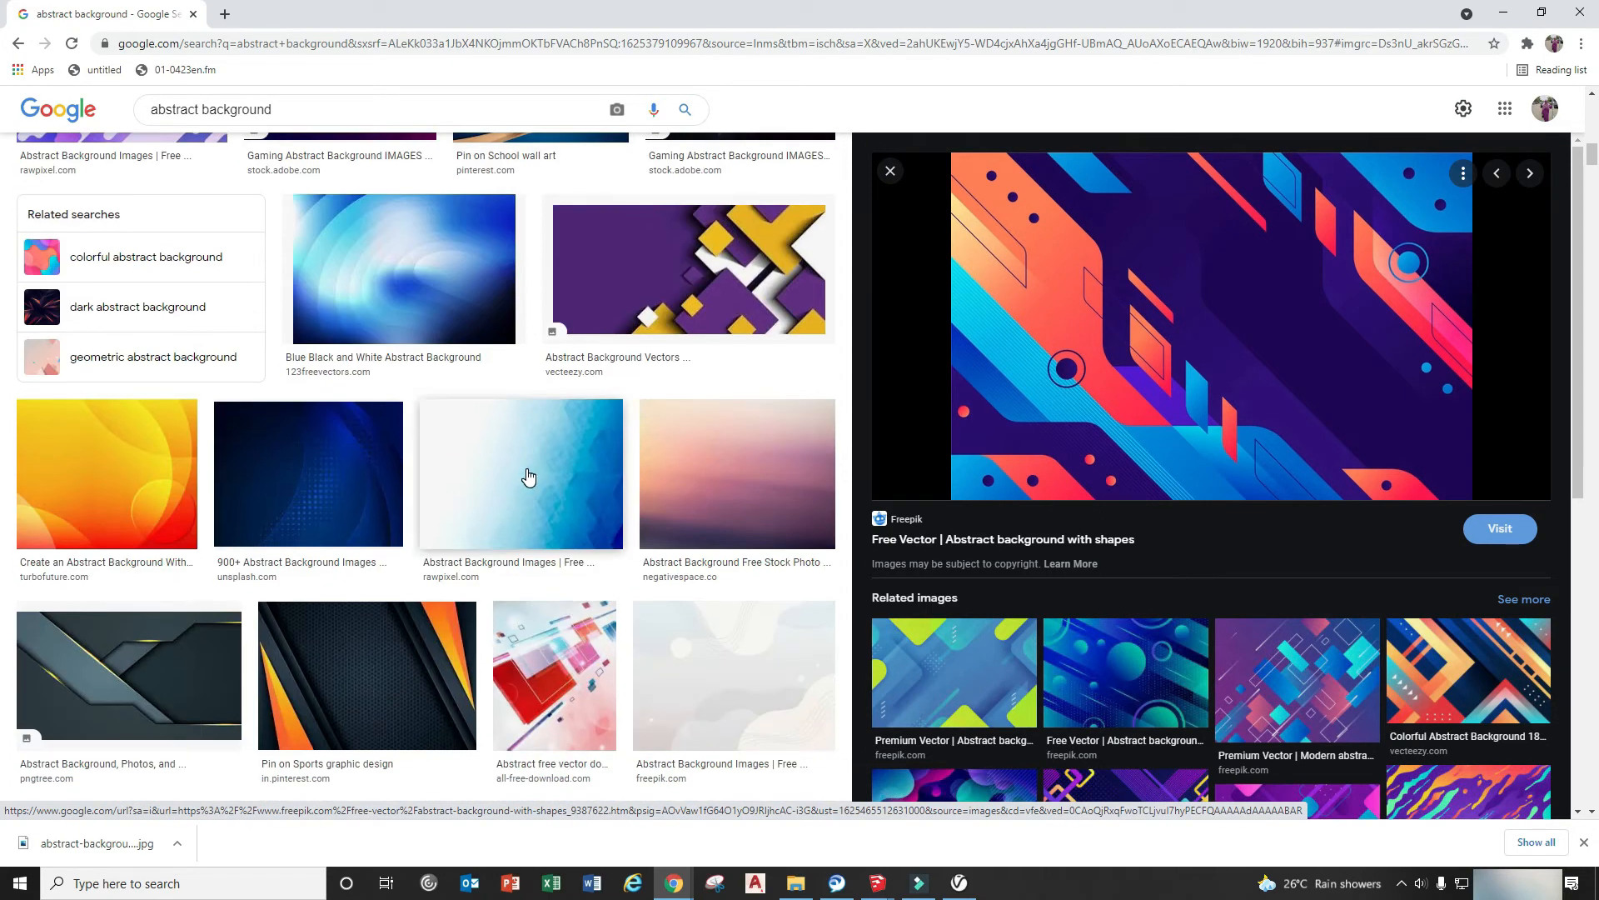
pyautogui.scroll(14, 537, 477)
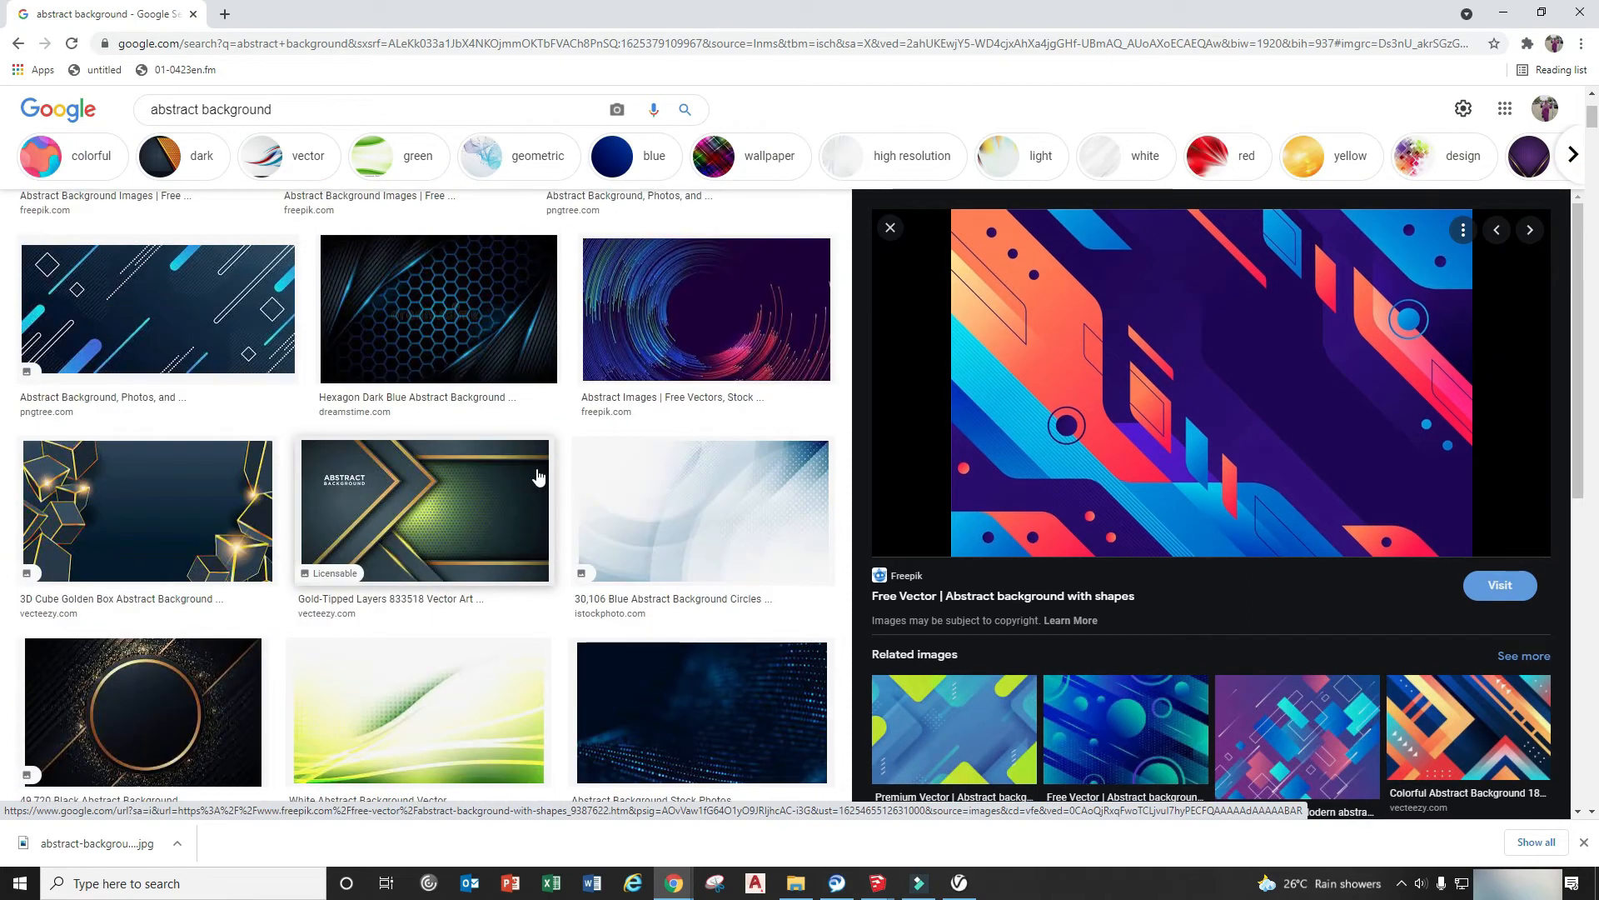
pyautogui.scroll(3, 175, 321)
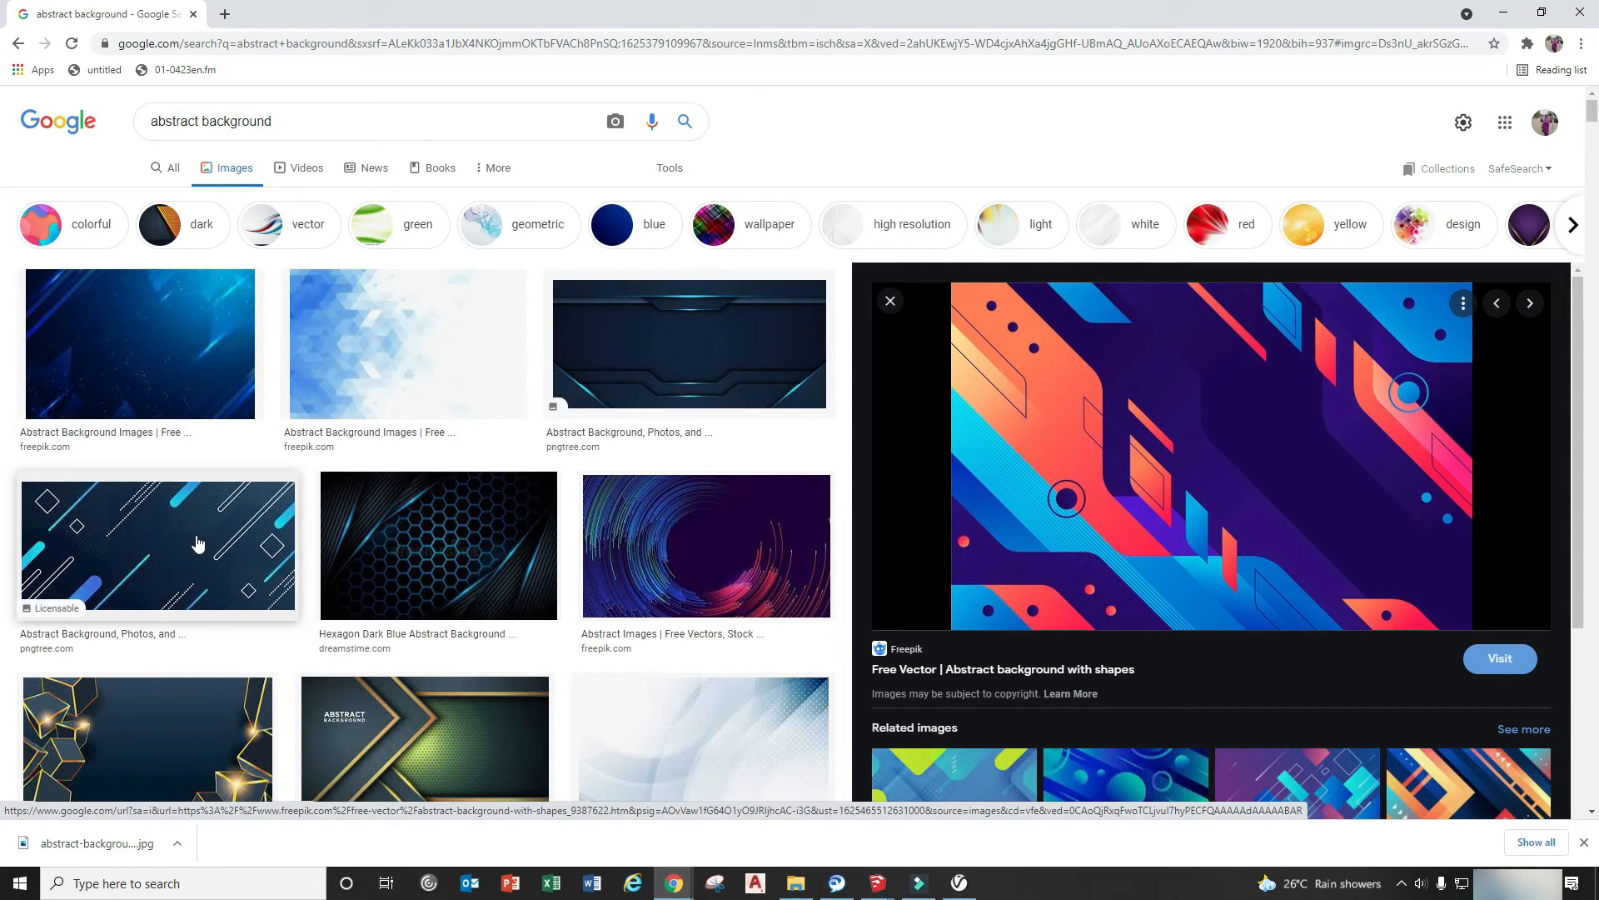
pyautogui.click(160, 364)
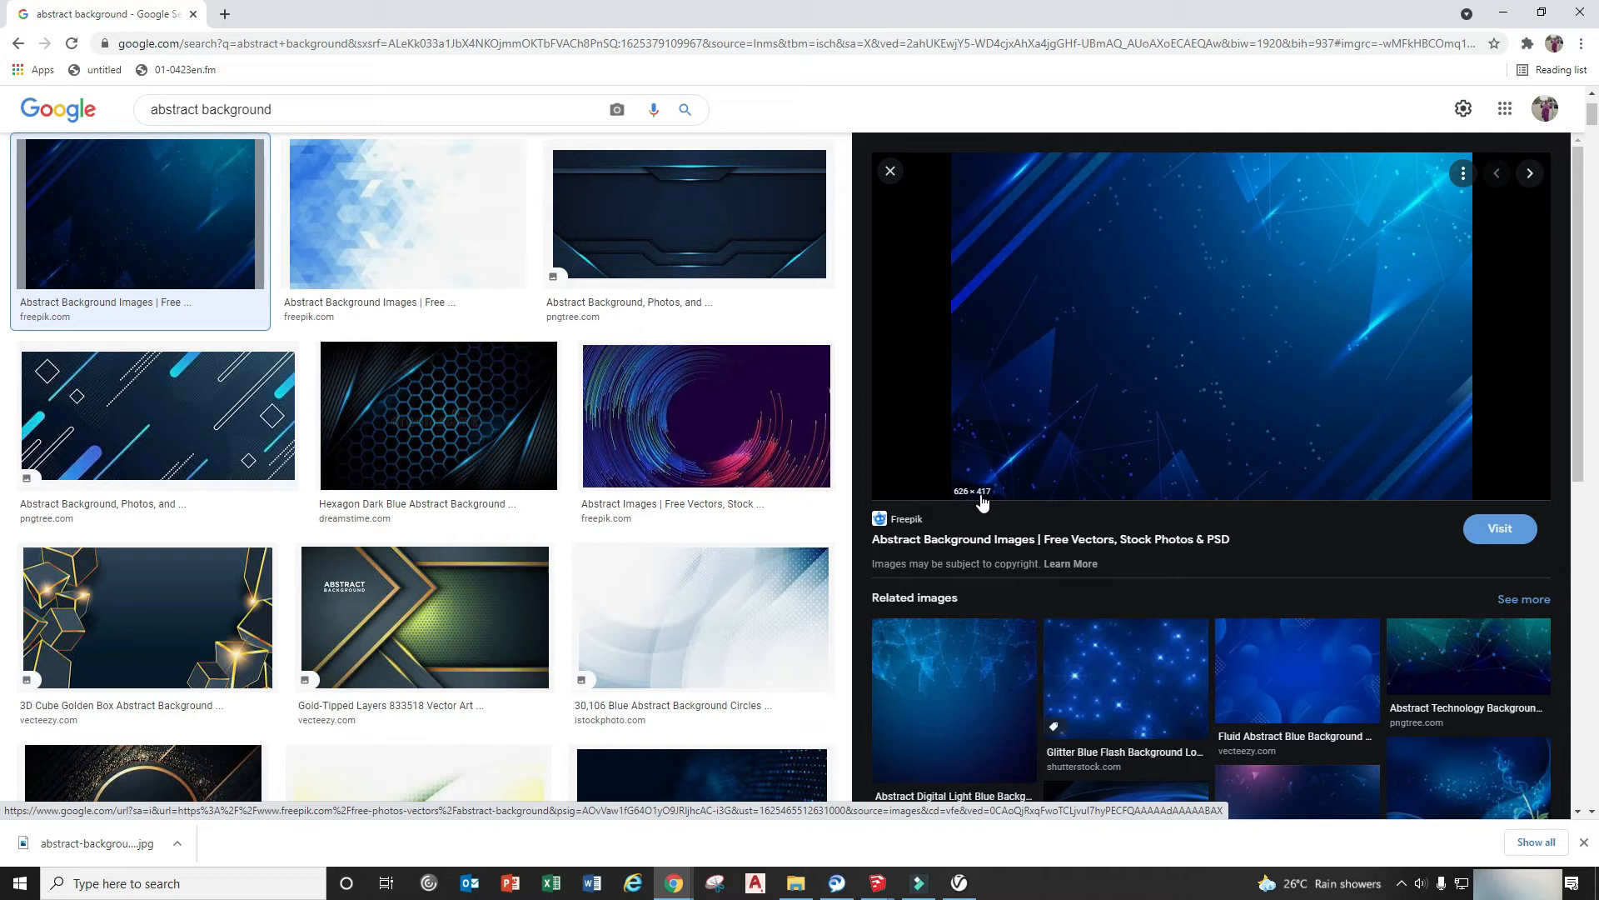
pyautogui.rightClick(1205, 356)
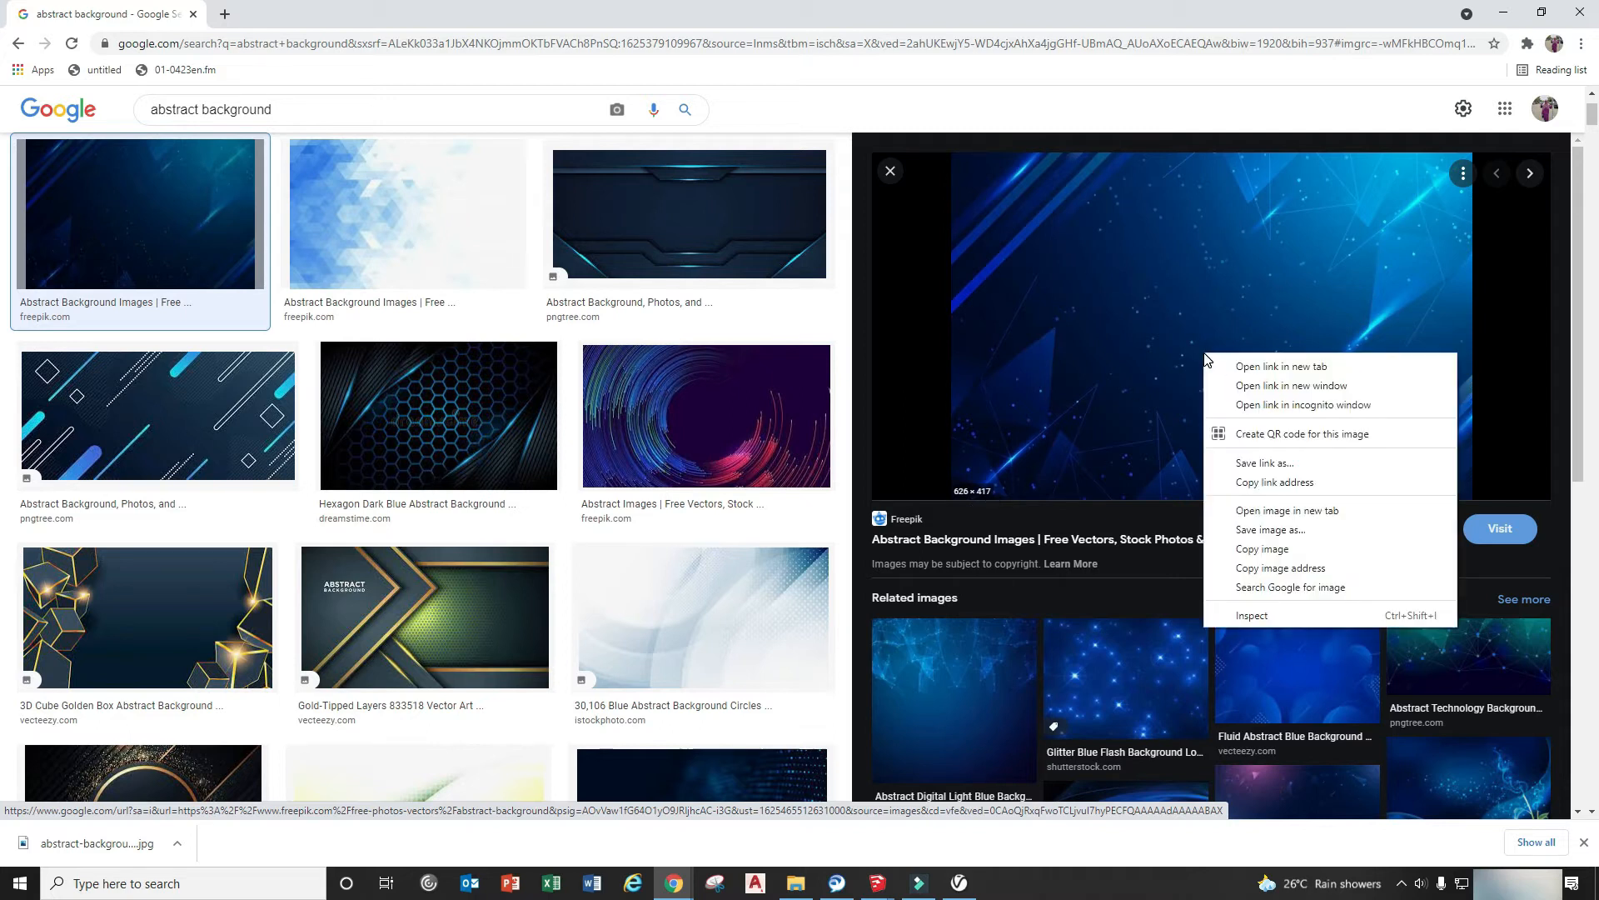
pyautogui.click(1300, 530)
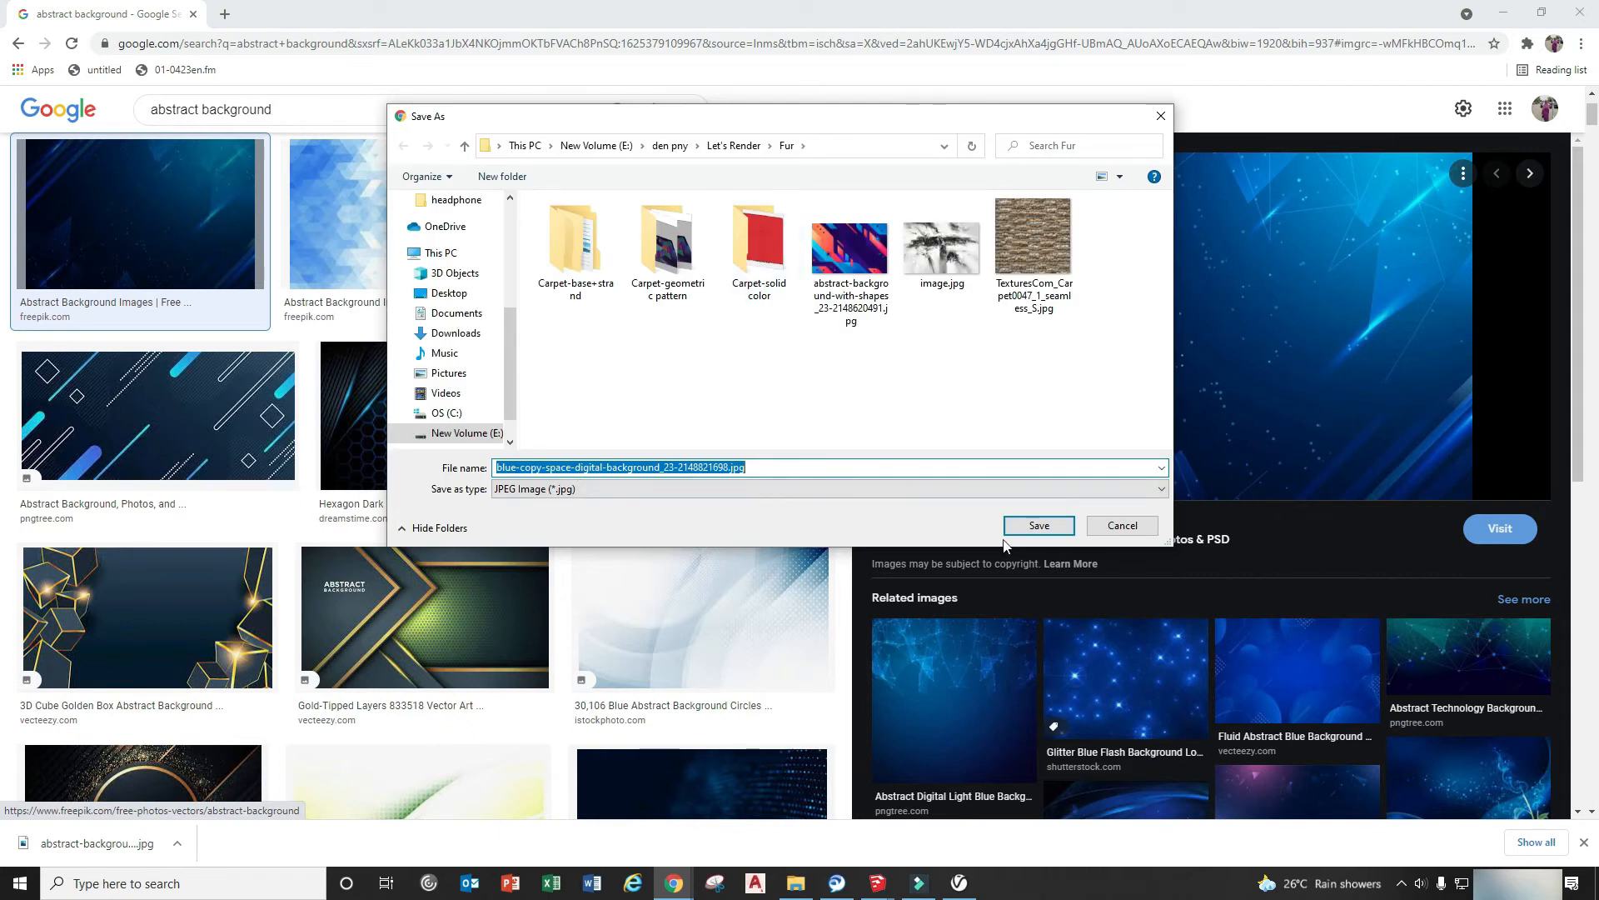
pyautogui.click(1038, 525)
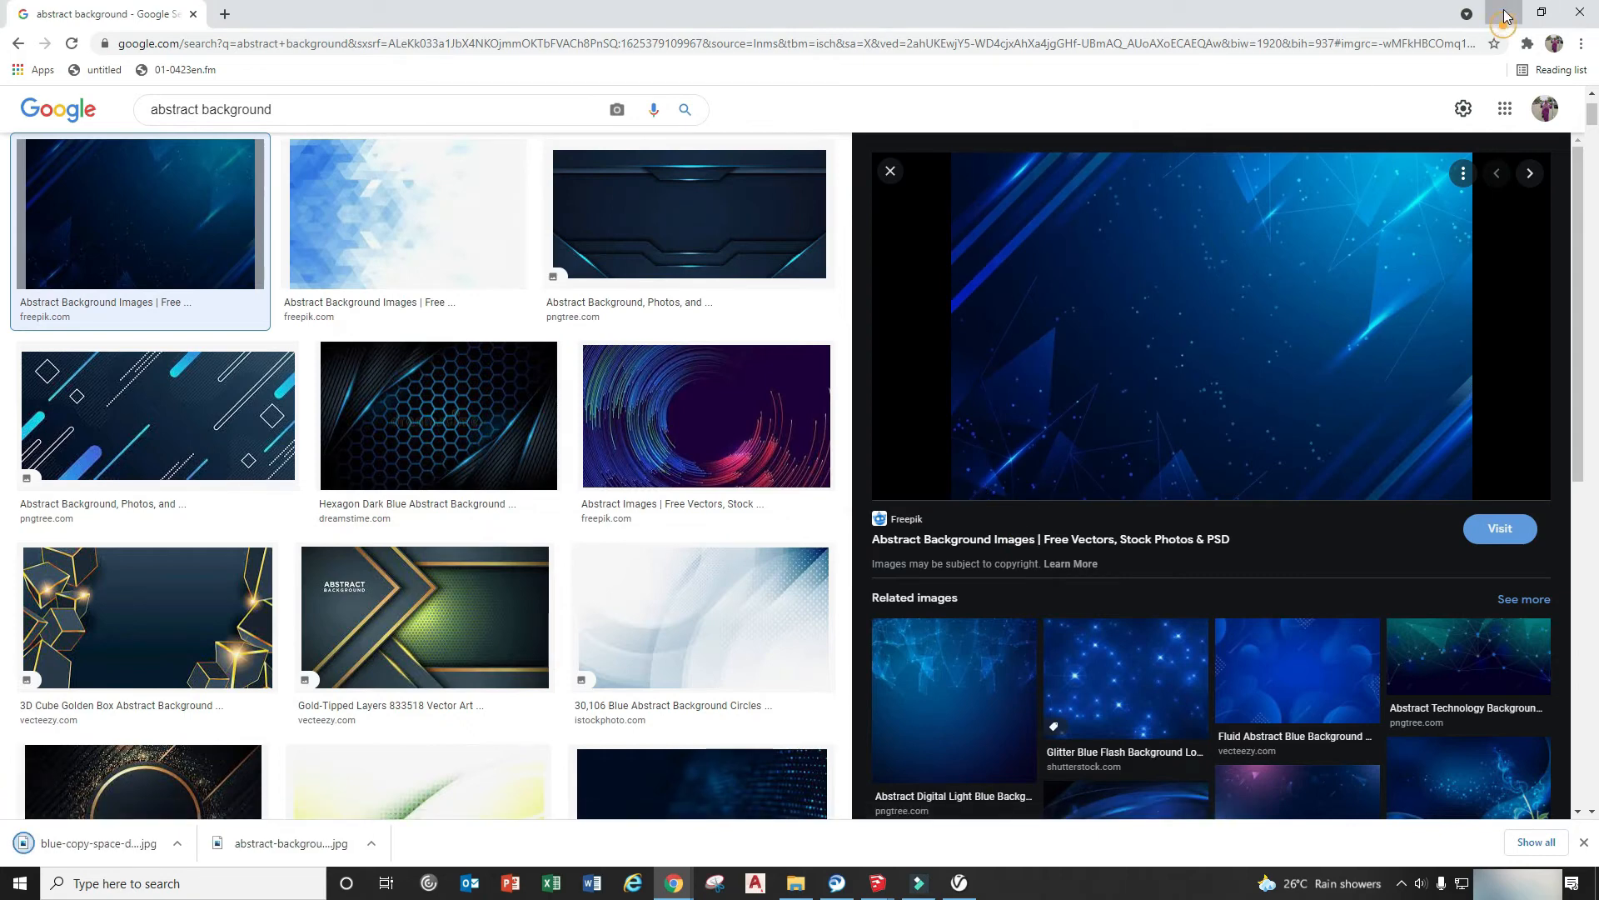
# Step: Switch back to SketchUp and clear the bitmap from the diffuse channel of the Carpet-special design2 material
pyautogui.click(1503, 13)
pyautogui.click(158, 315)
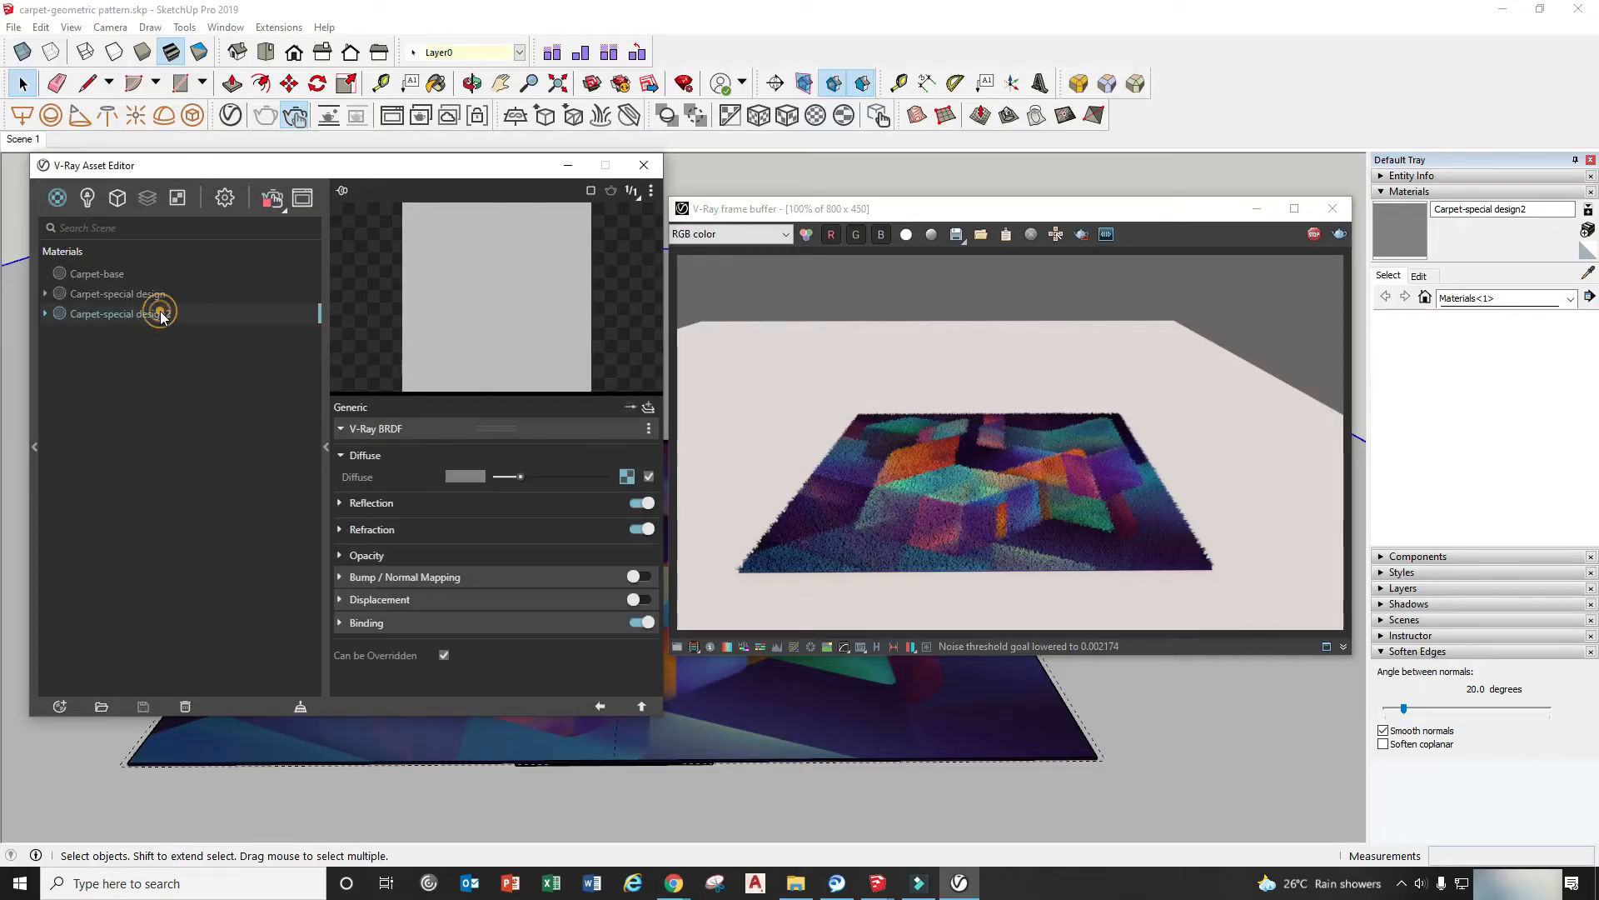
pyautogui.click(627, 477)
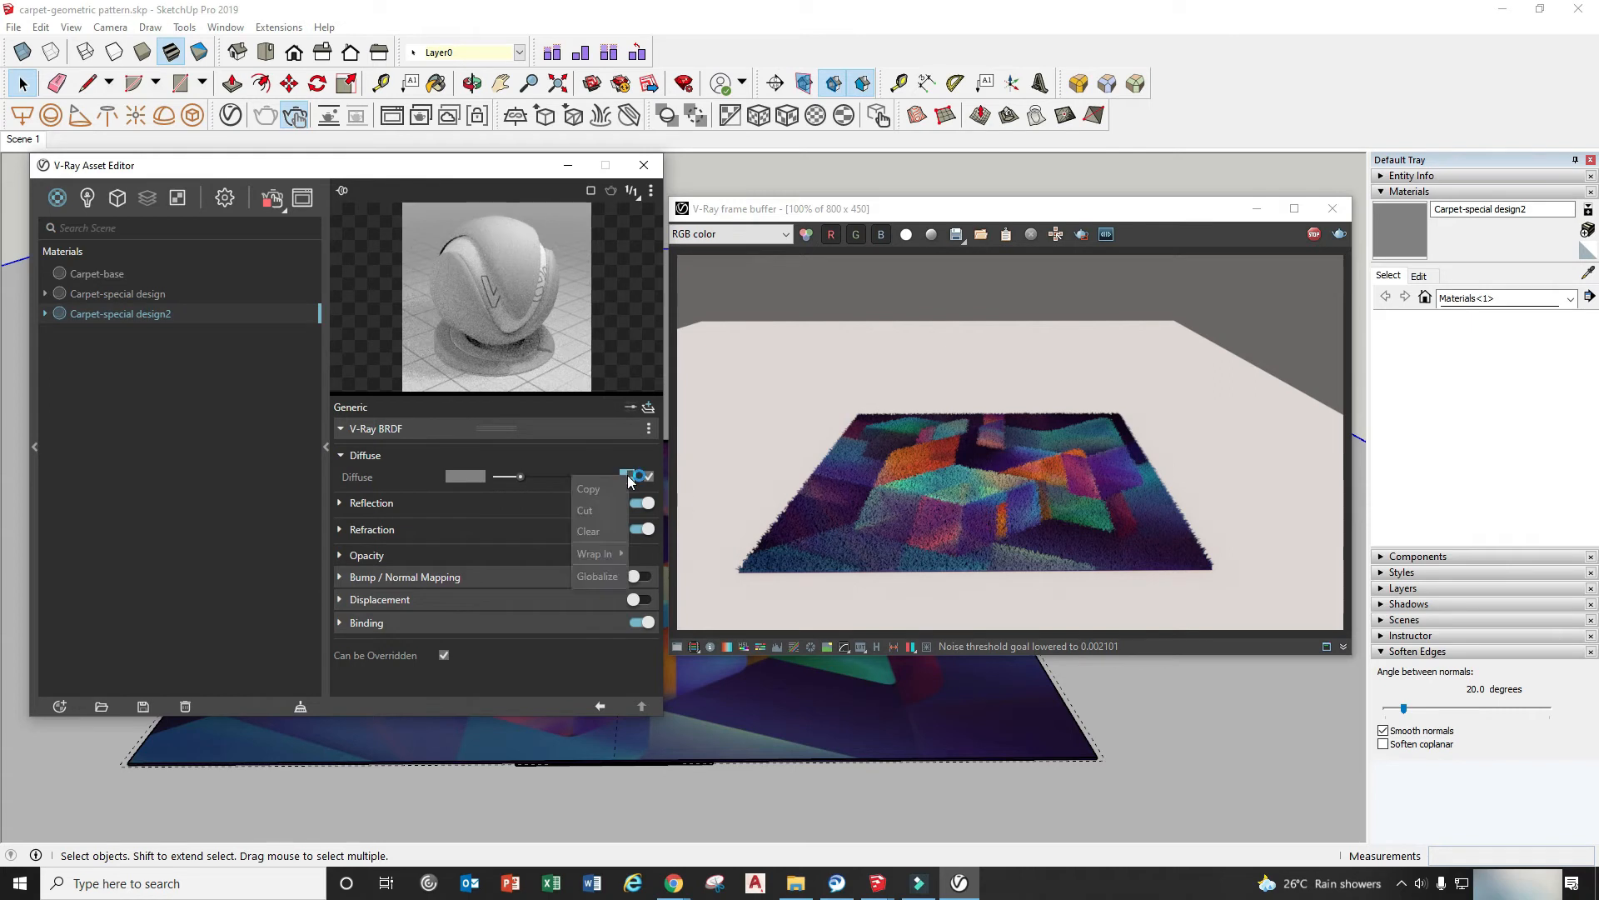
pyautogui.click(605, 536)
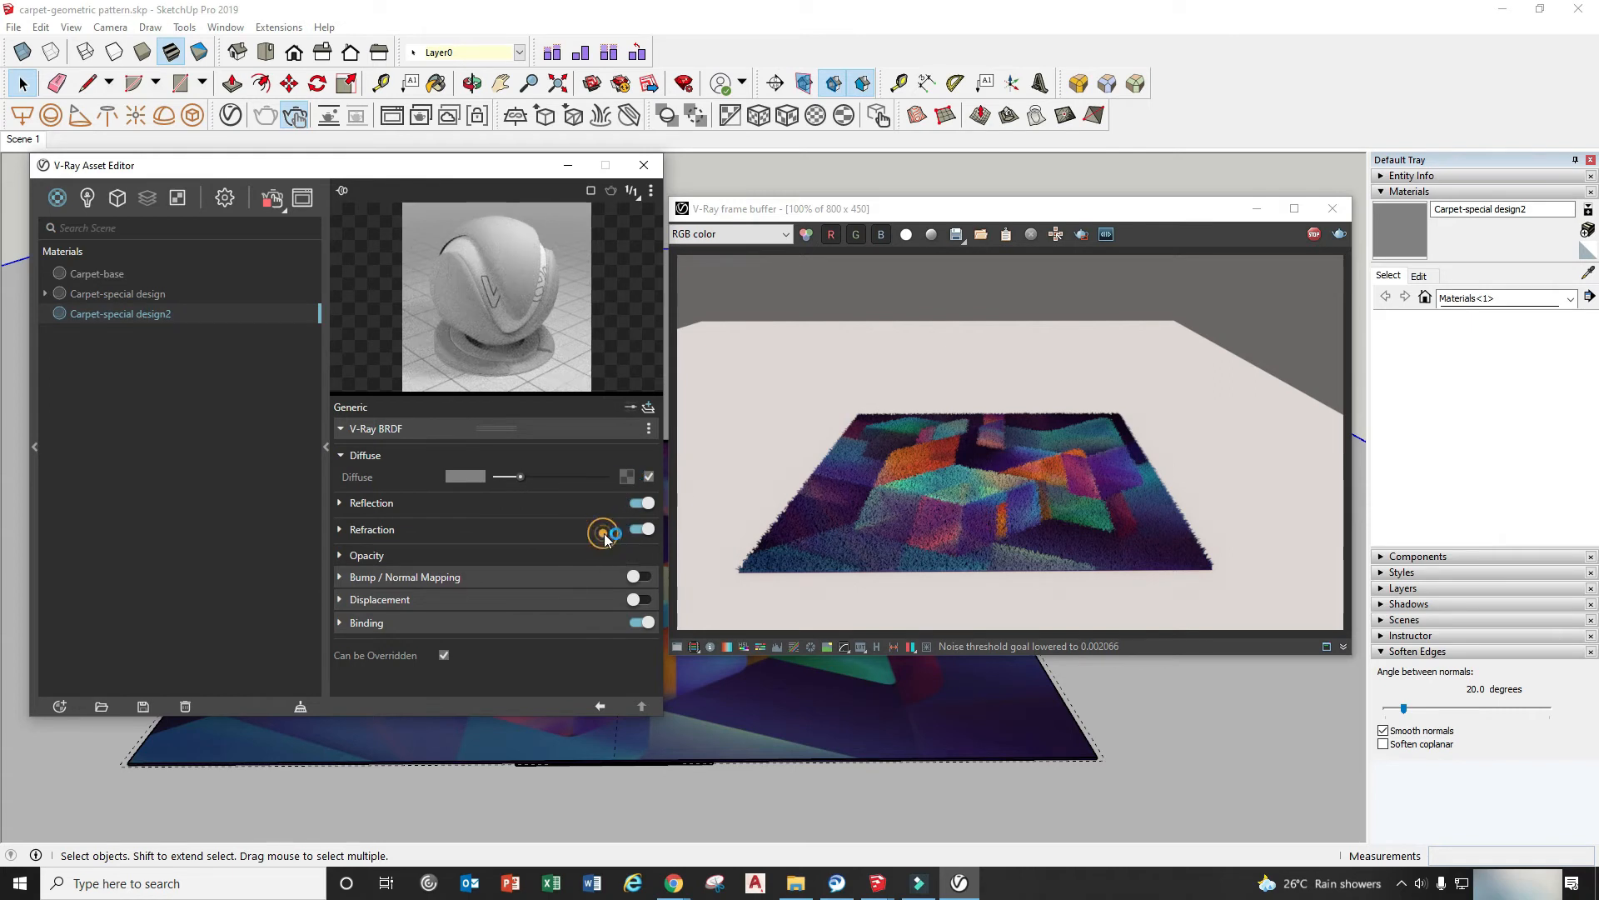
# Step: Load blue-copy-space-digital-background_23-2148821698.jpg from the Fur folder as the diffuse bitmap of Carpet-special design2
pyautogui.click(630, 481)
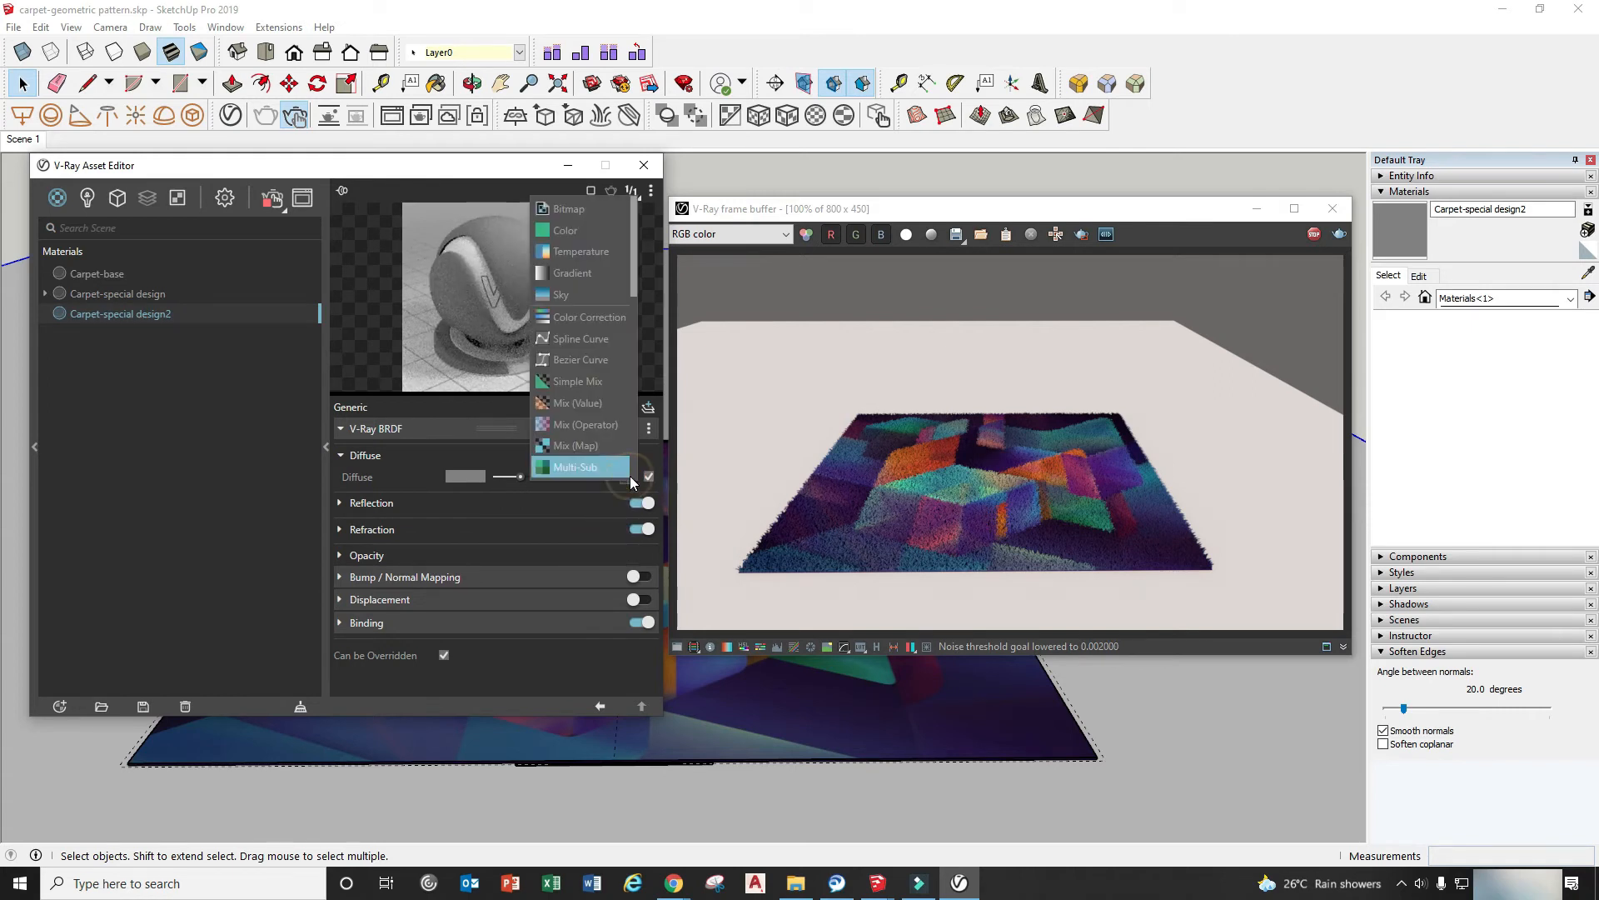
pyautogui.click(567, 209)
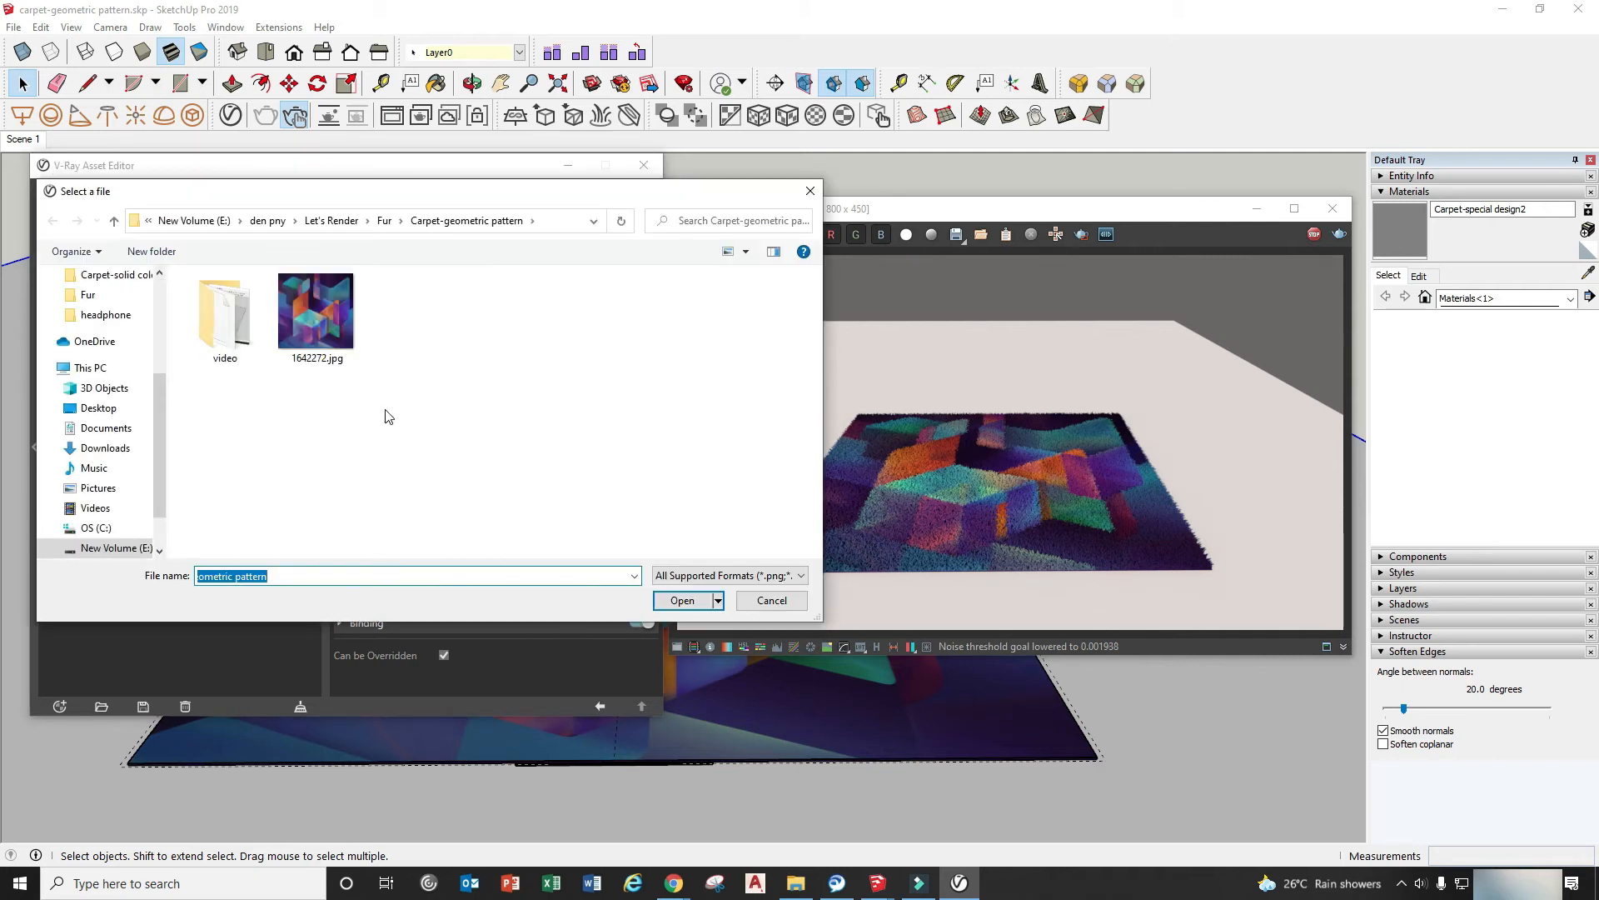
pyautogui.click(384, 220)
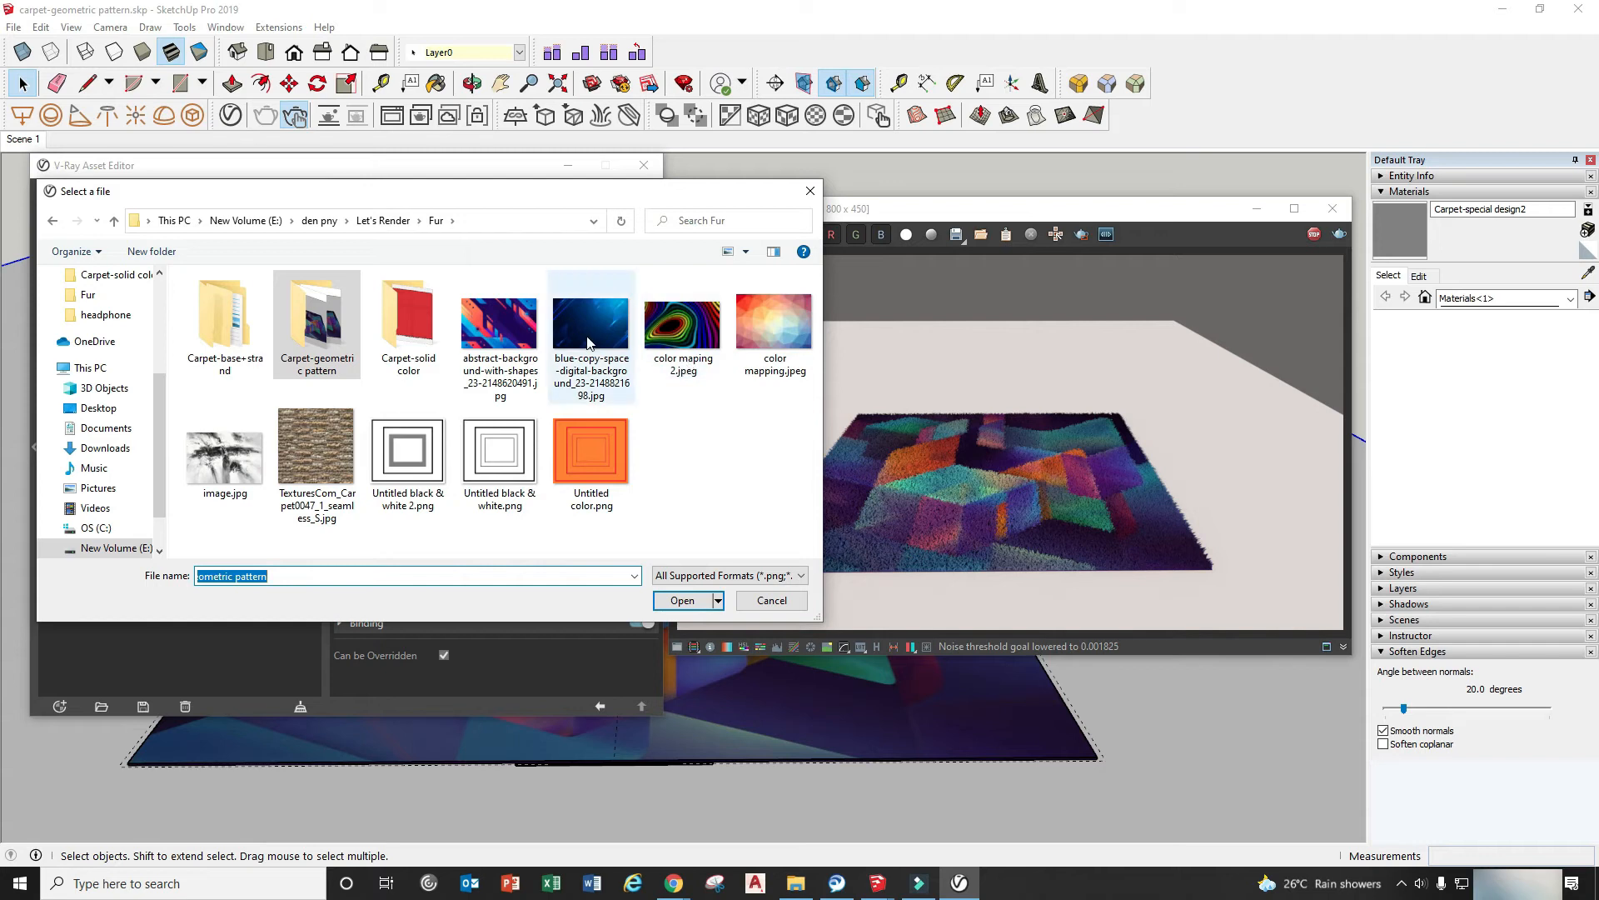
pyautogui.click(587, 333)
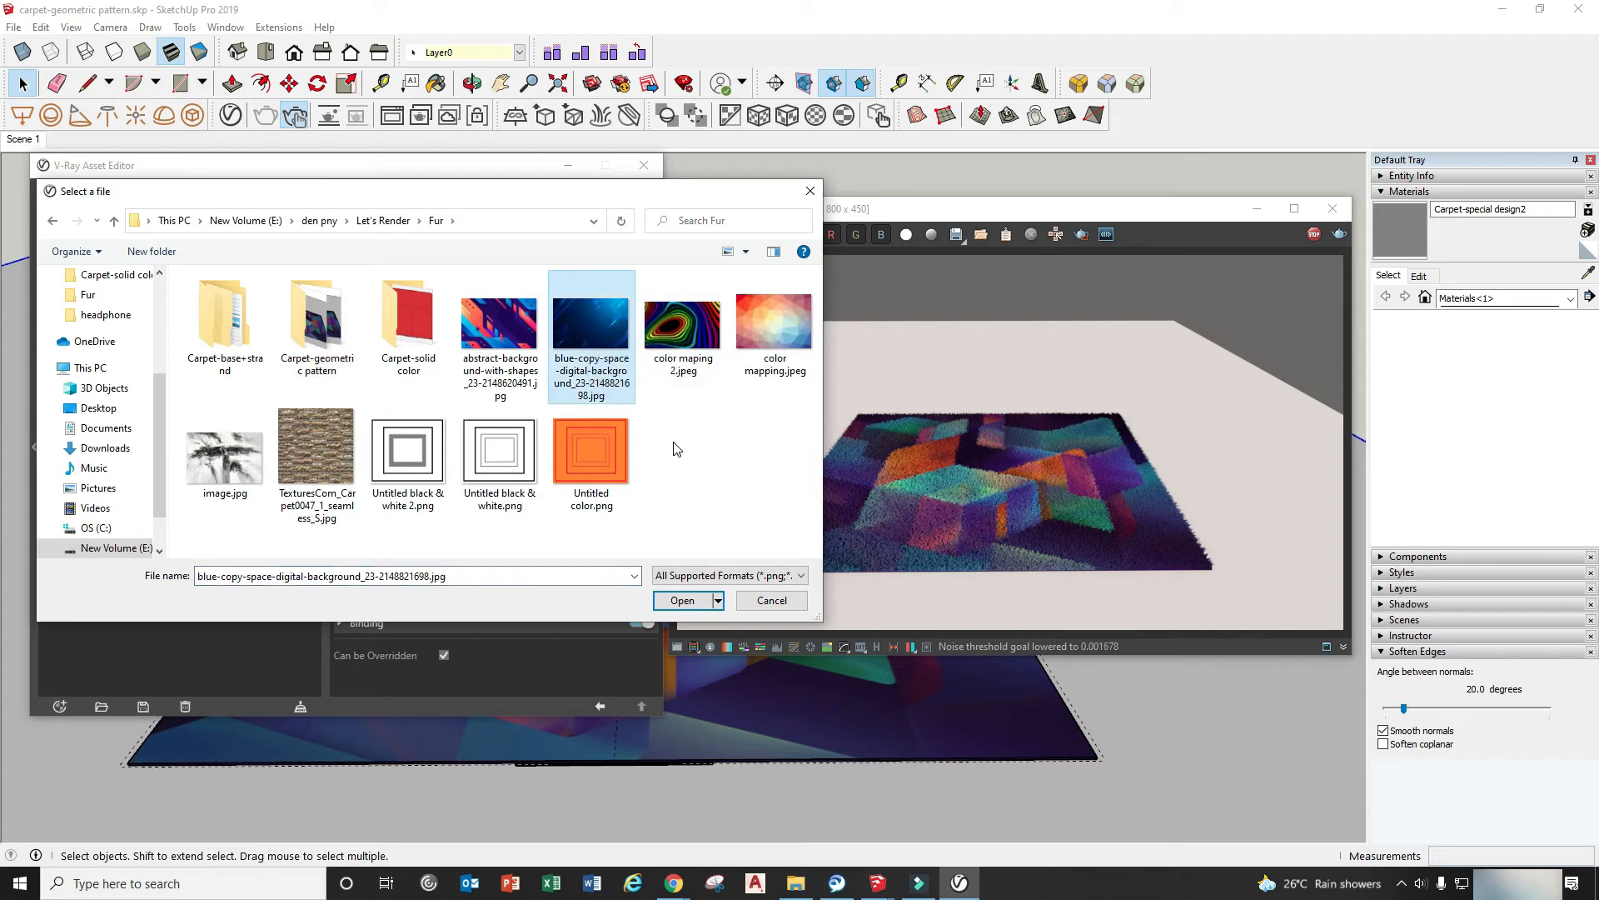
pyautogui.click(684, 601)
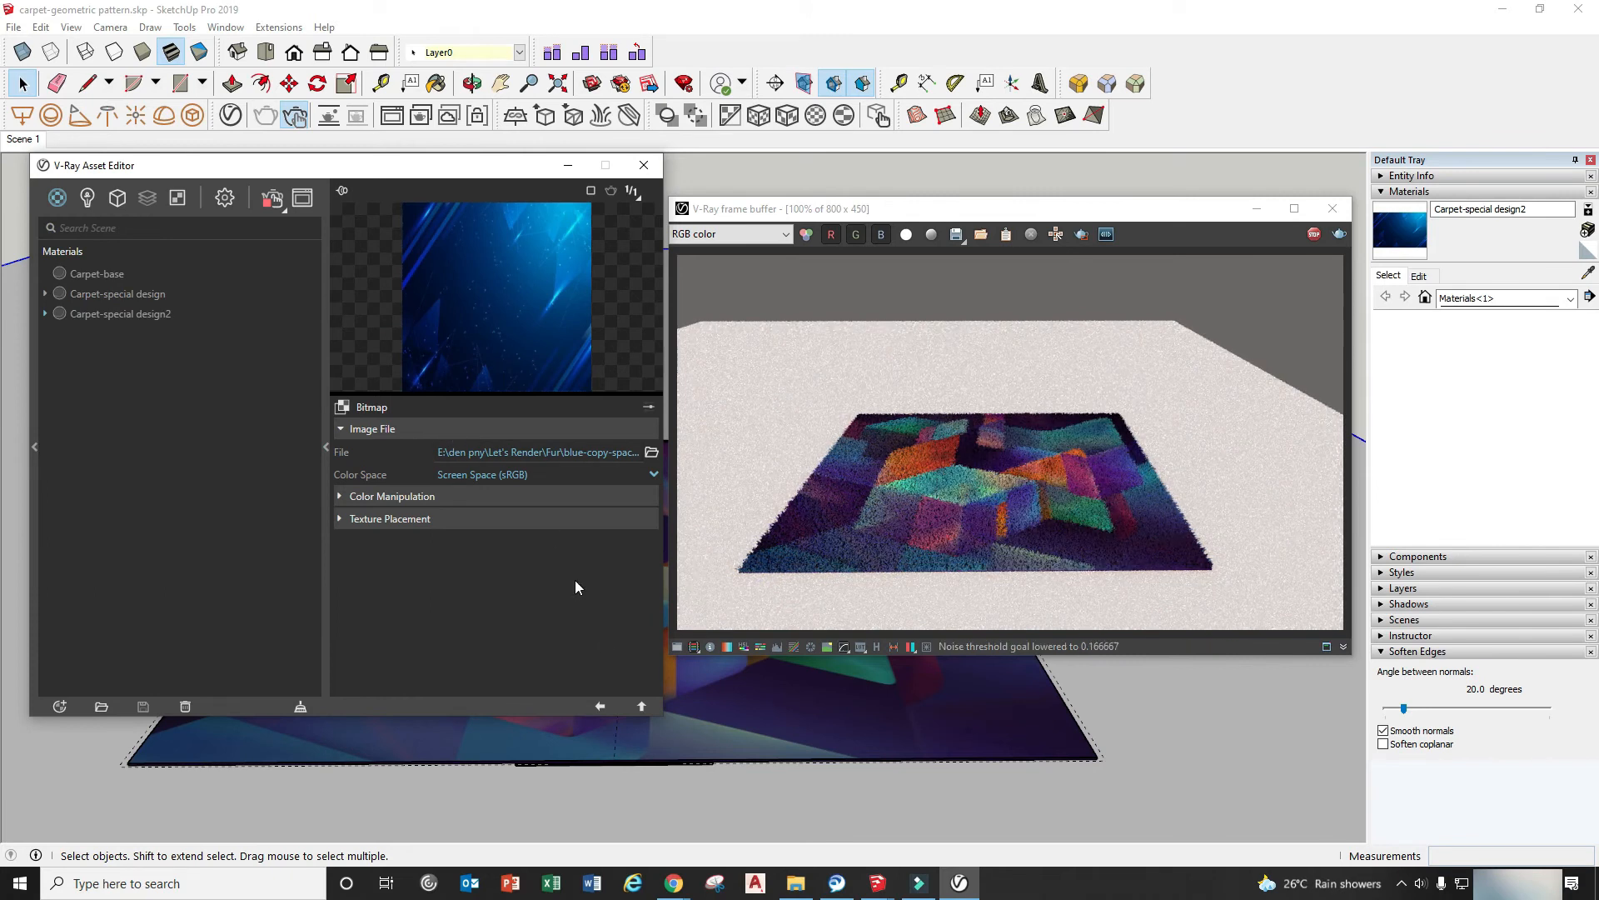
pyautogui.click(599, 707)
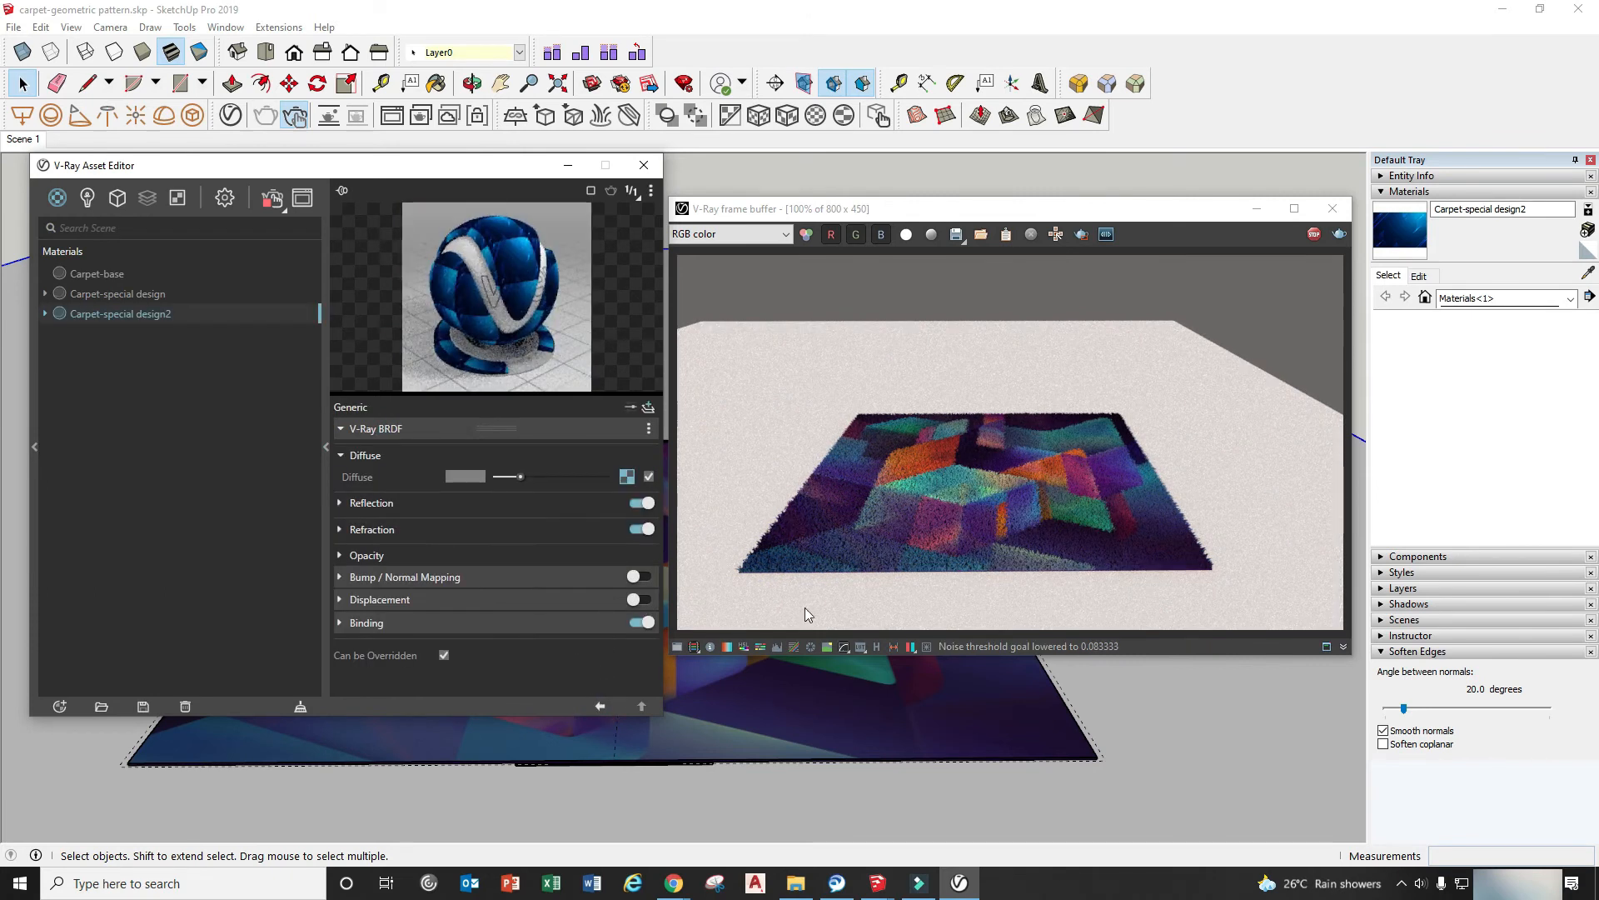
# Step: Apply the Carpet-special design2 material to the selected carpet in the model
pyautogui.click(878, 733)
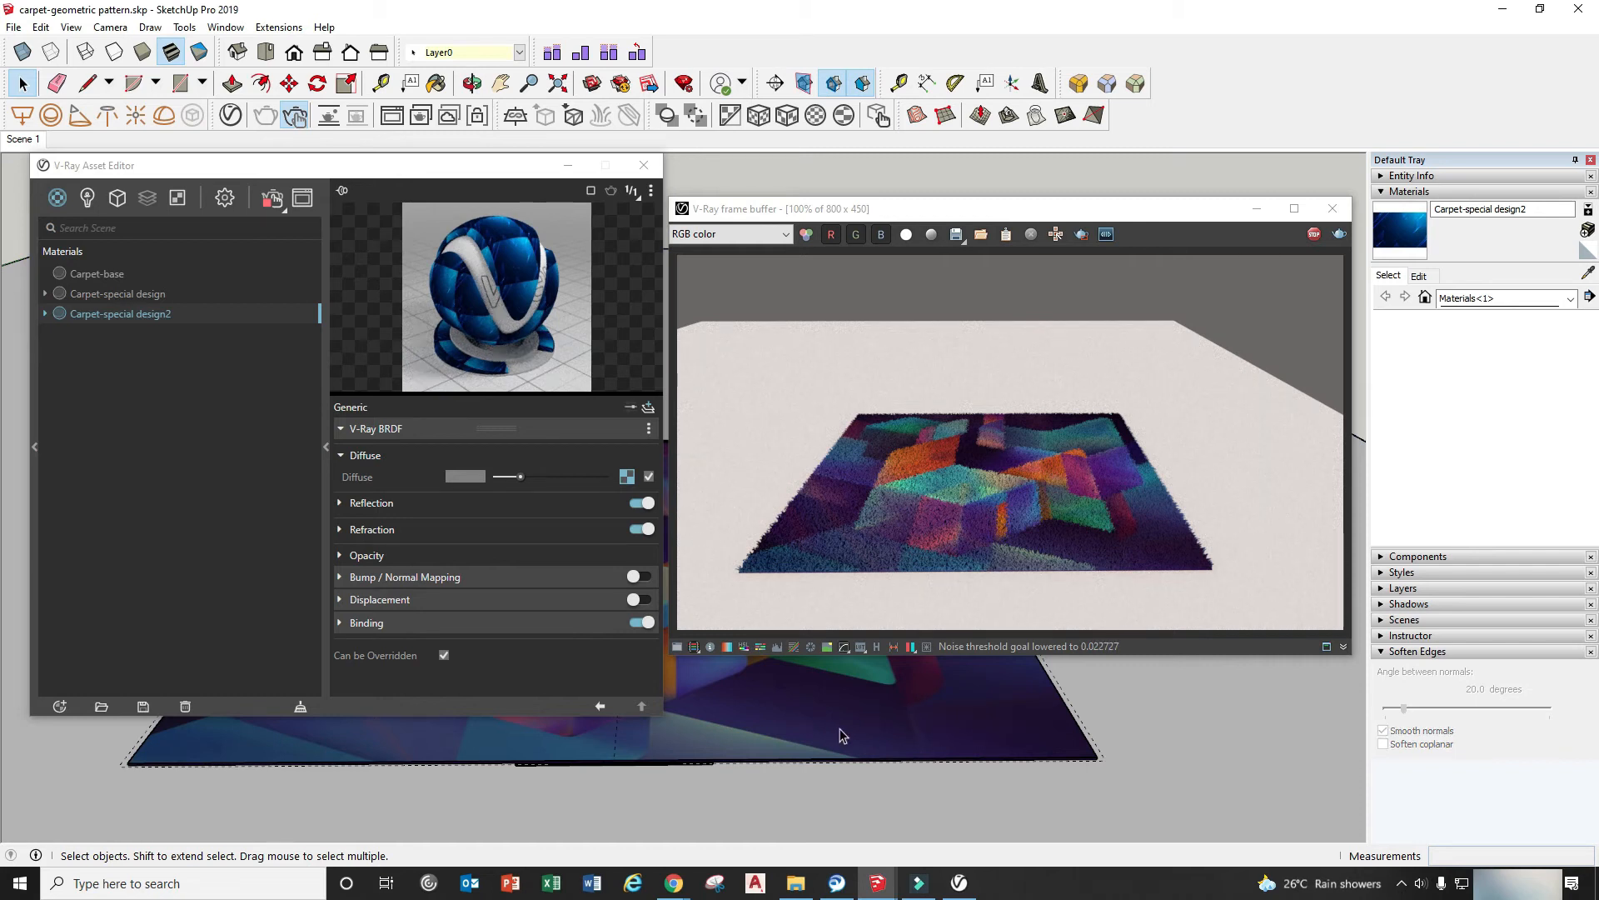
pyautogui.scroll(-4, 842, 733)
pyautogui.moveTo(1000, 743); pyautogui.dragTo(761, 713, button='middle')
pyautogui.scroll(5, 761, 718)
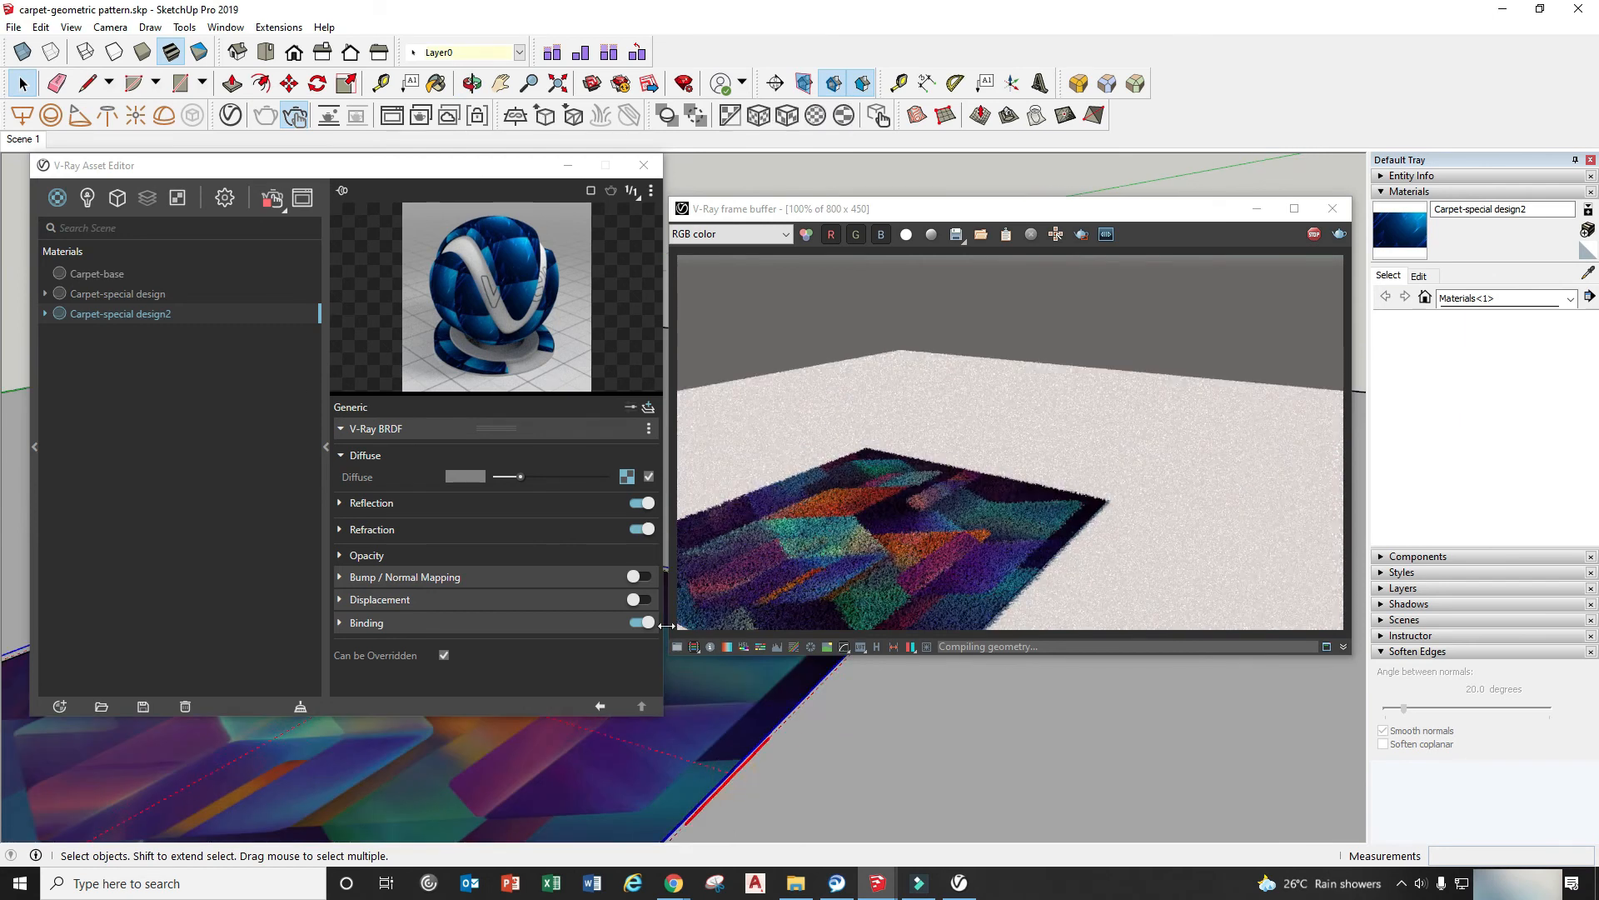
pyautogui.rightClick(148, 313)
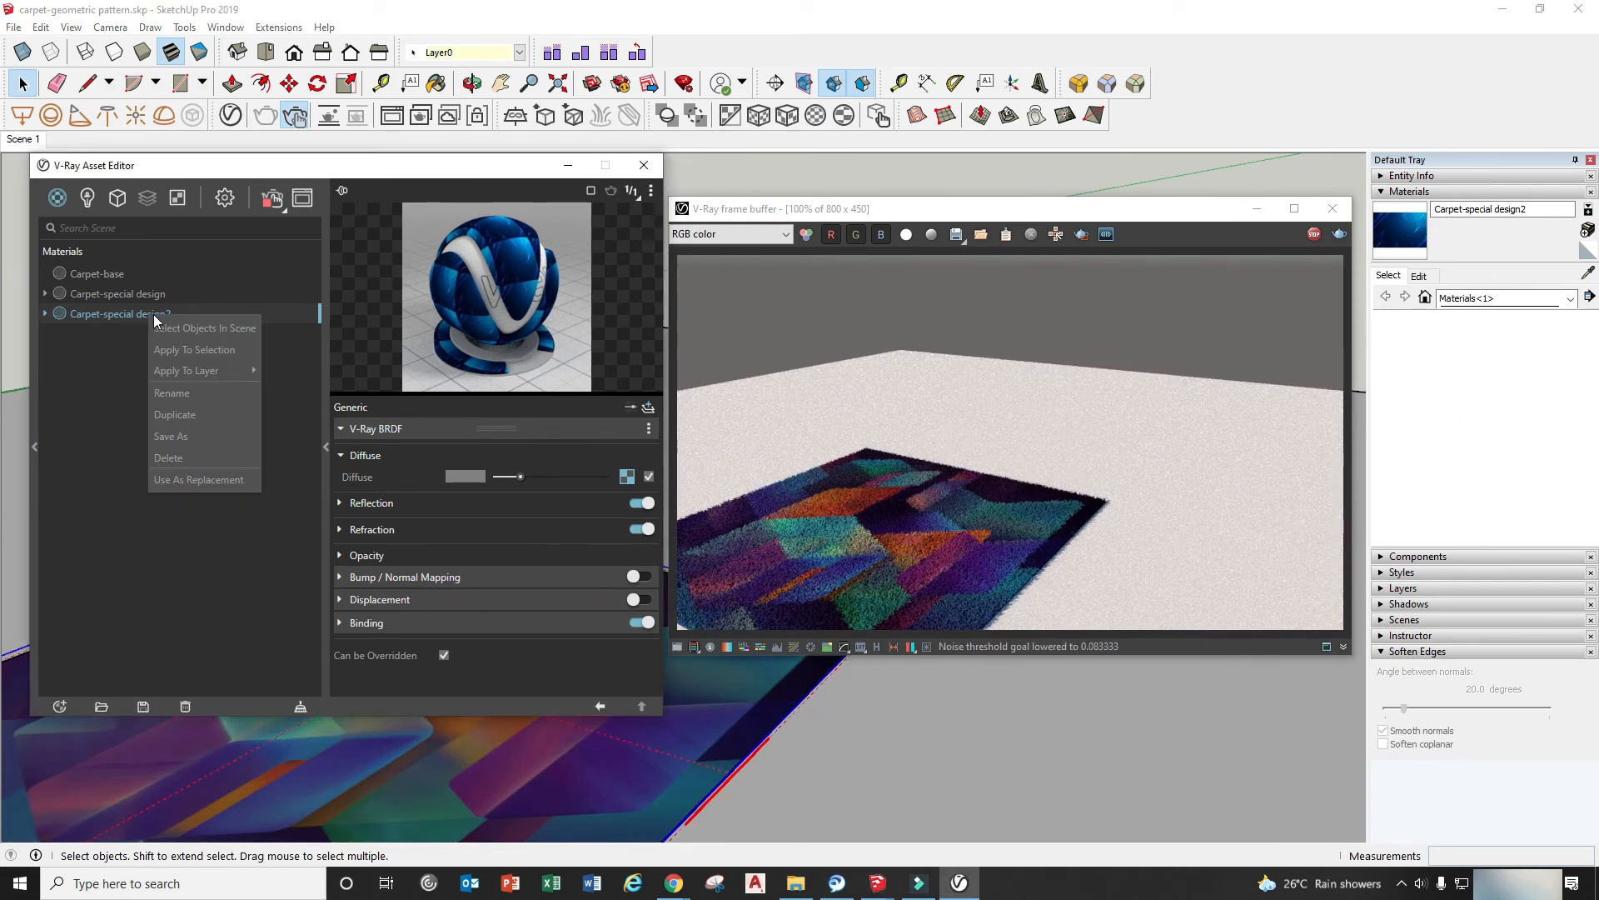
pyautogui.click(201, 350)
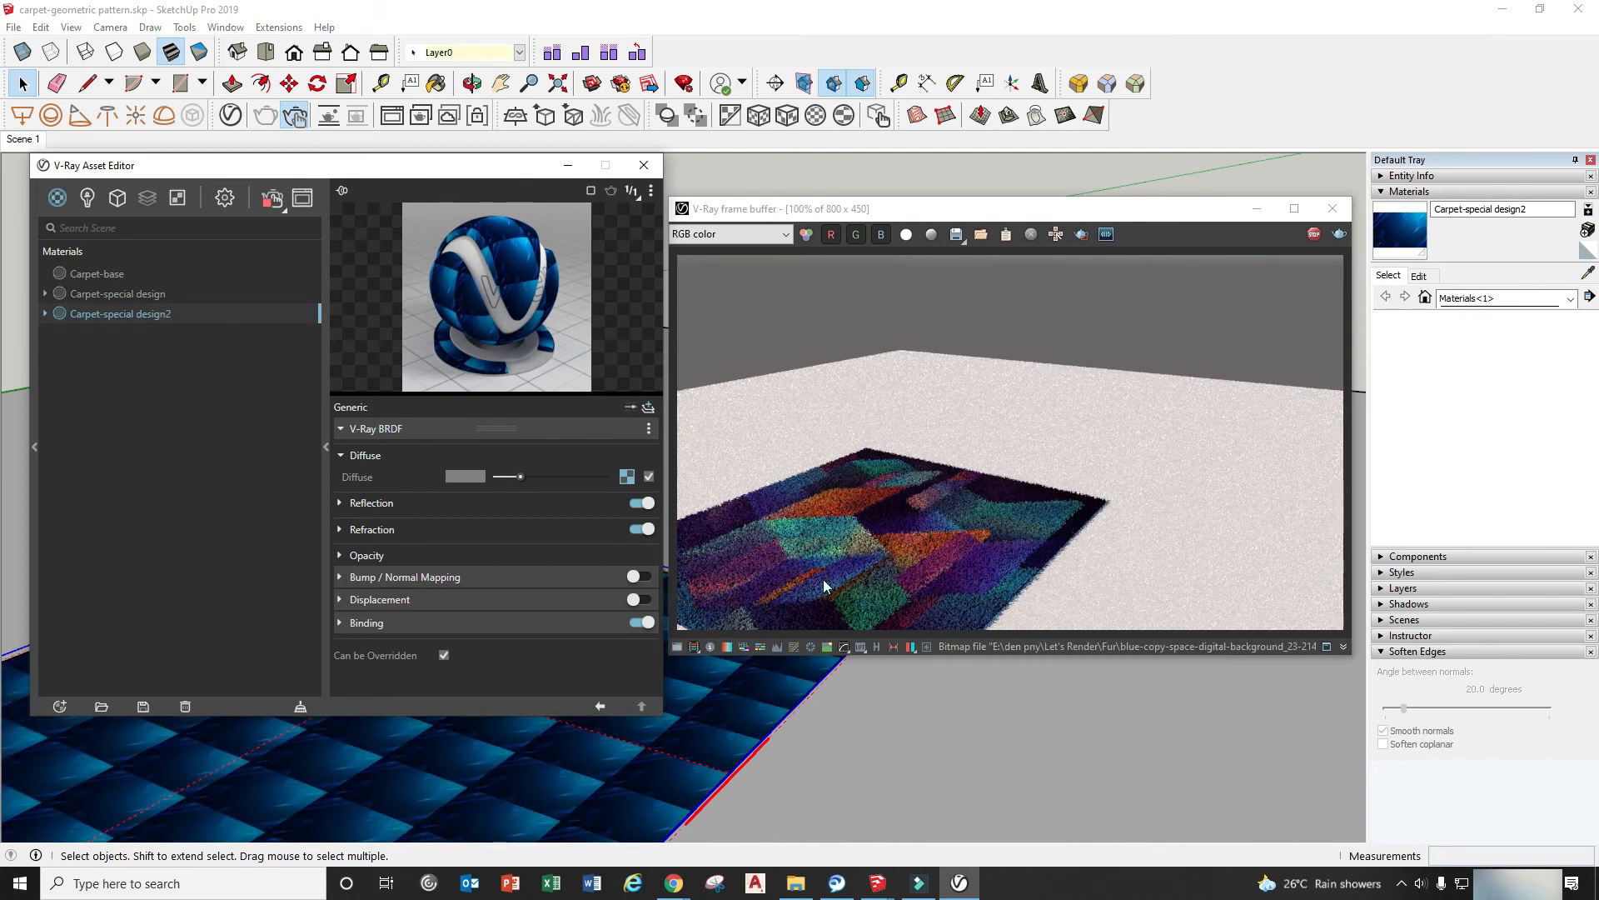
# Step: Restart the interactive render and examine the fur strands and base up close at the carpet's near corner
pyautogui.click(1314, 234)
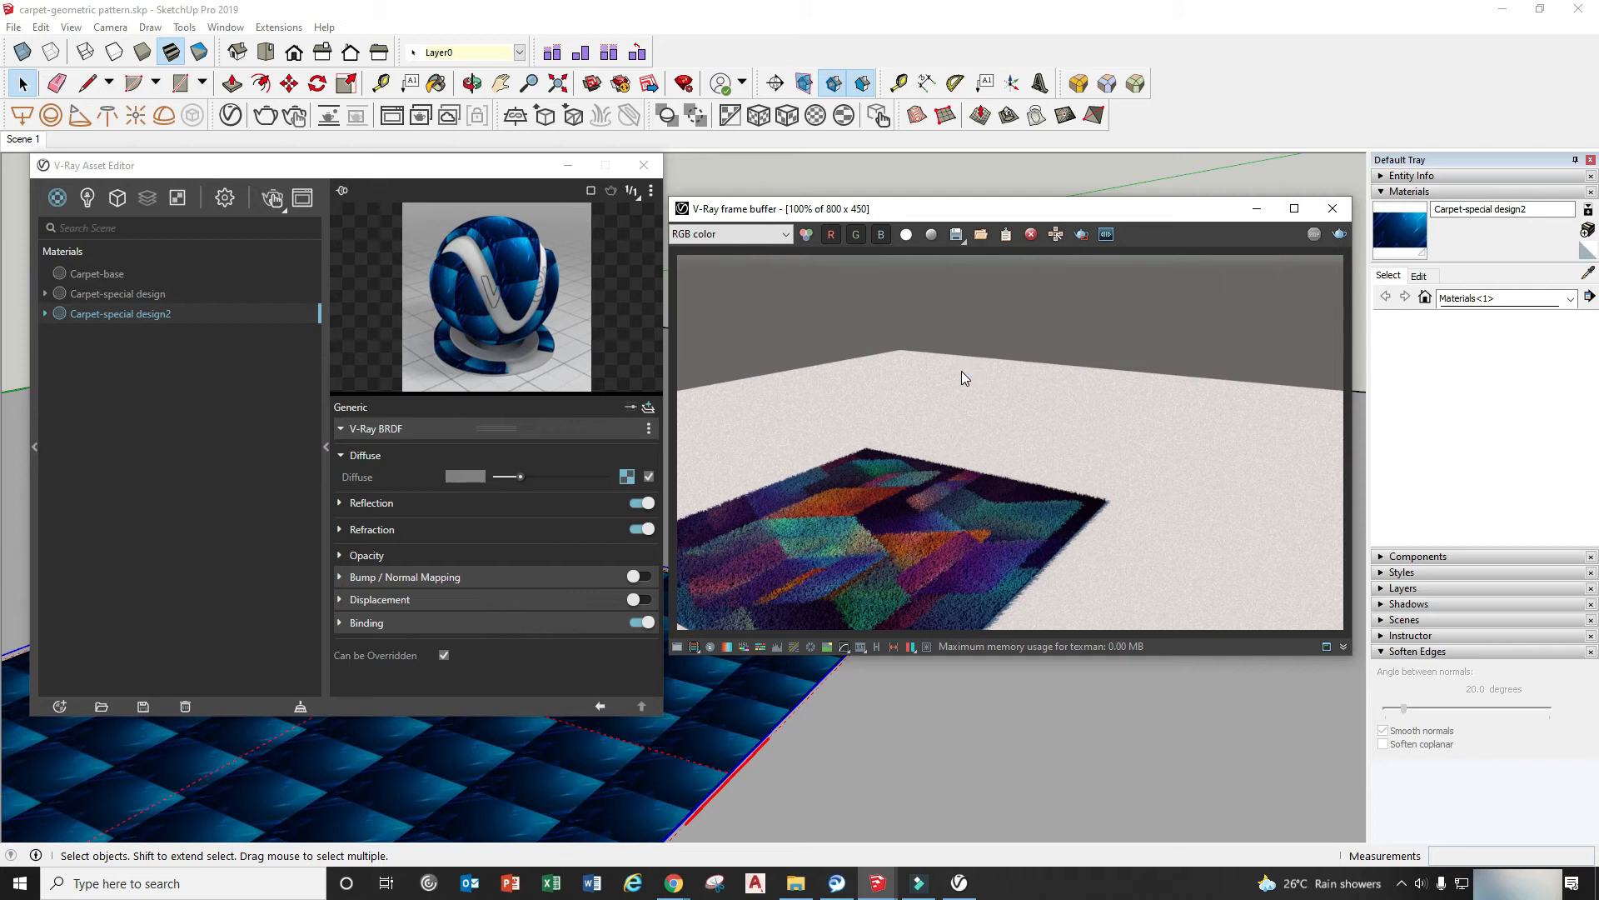
pyautogui.click(275, 198)
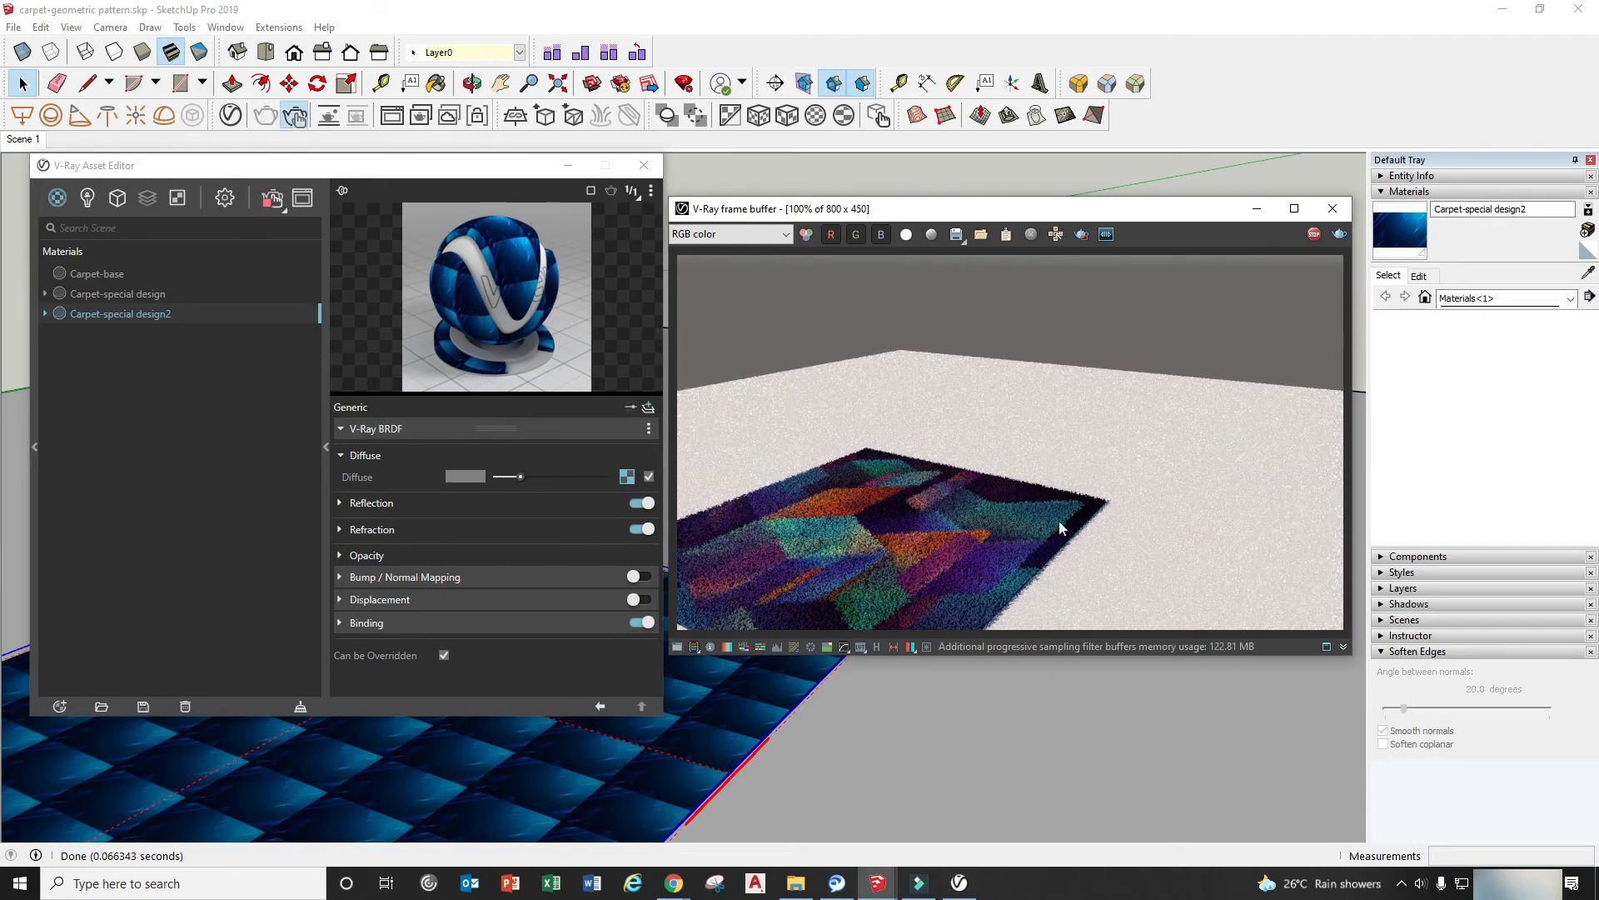
pyautogui.scroll(-5, 922, 697)
pyautogui.scroll(4, 751, 810)
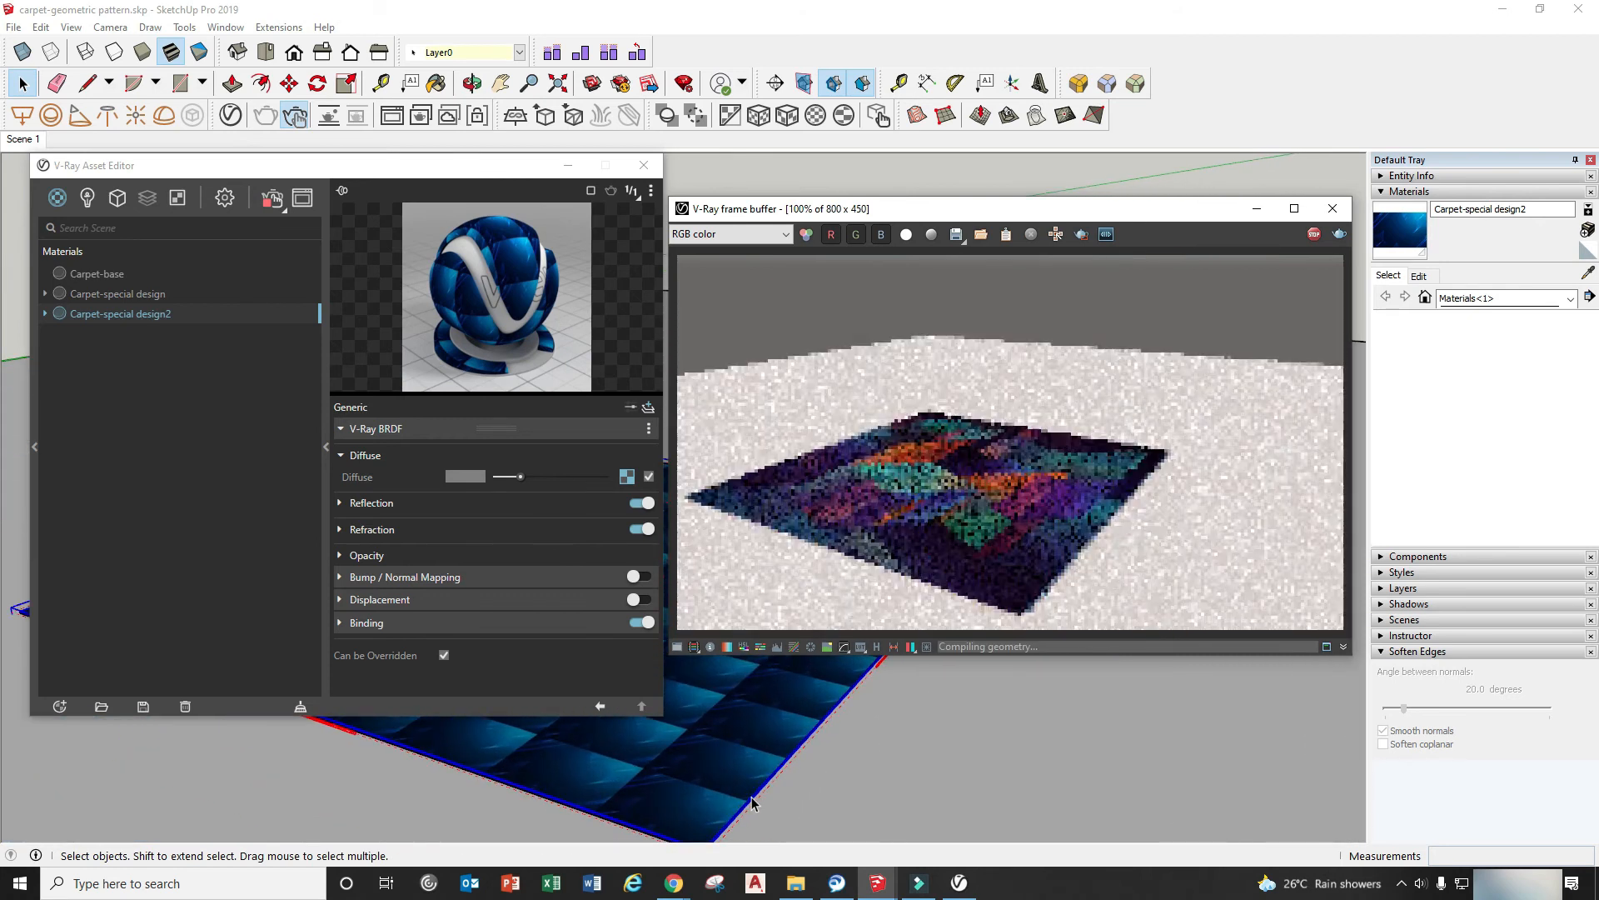
pyautogui.scroll(4, 1076, 533)
pyautogui.scroll(-3, 1076, 533)
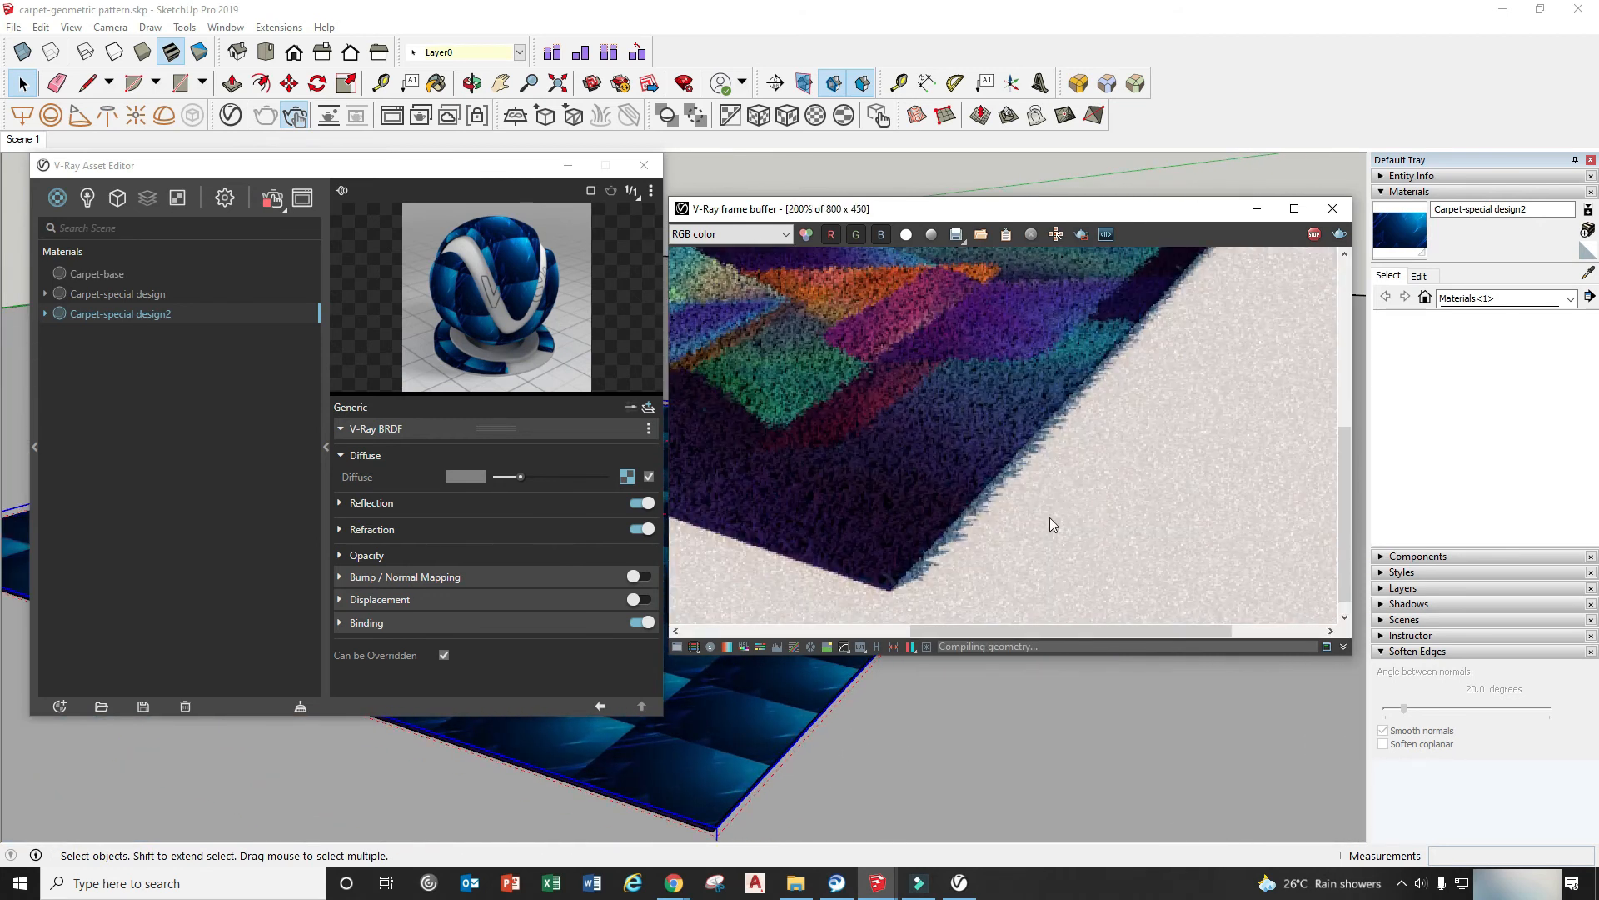
pyautogui.moveTo(771, 780)
pyautogui.mouseDown(button='middle')
pyautogui.moveTo(771, 733)
pyautogui.moveTo(714, 757)
pyautogui.moveTo(714, 787)
pyautogui.moveTo(714, 746)
pyautogui.moveTo(703, 814)
pyautogui.moveTo(717, 750)
pyautogui.mouseUp(button='middle')
pyautogui.scroll(5, 714, 758)
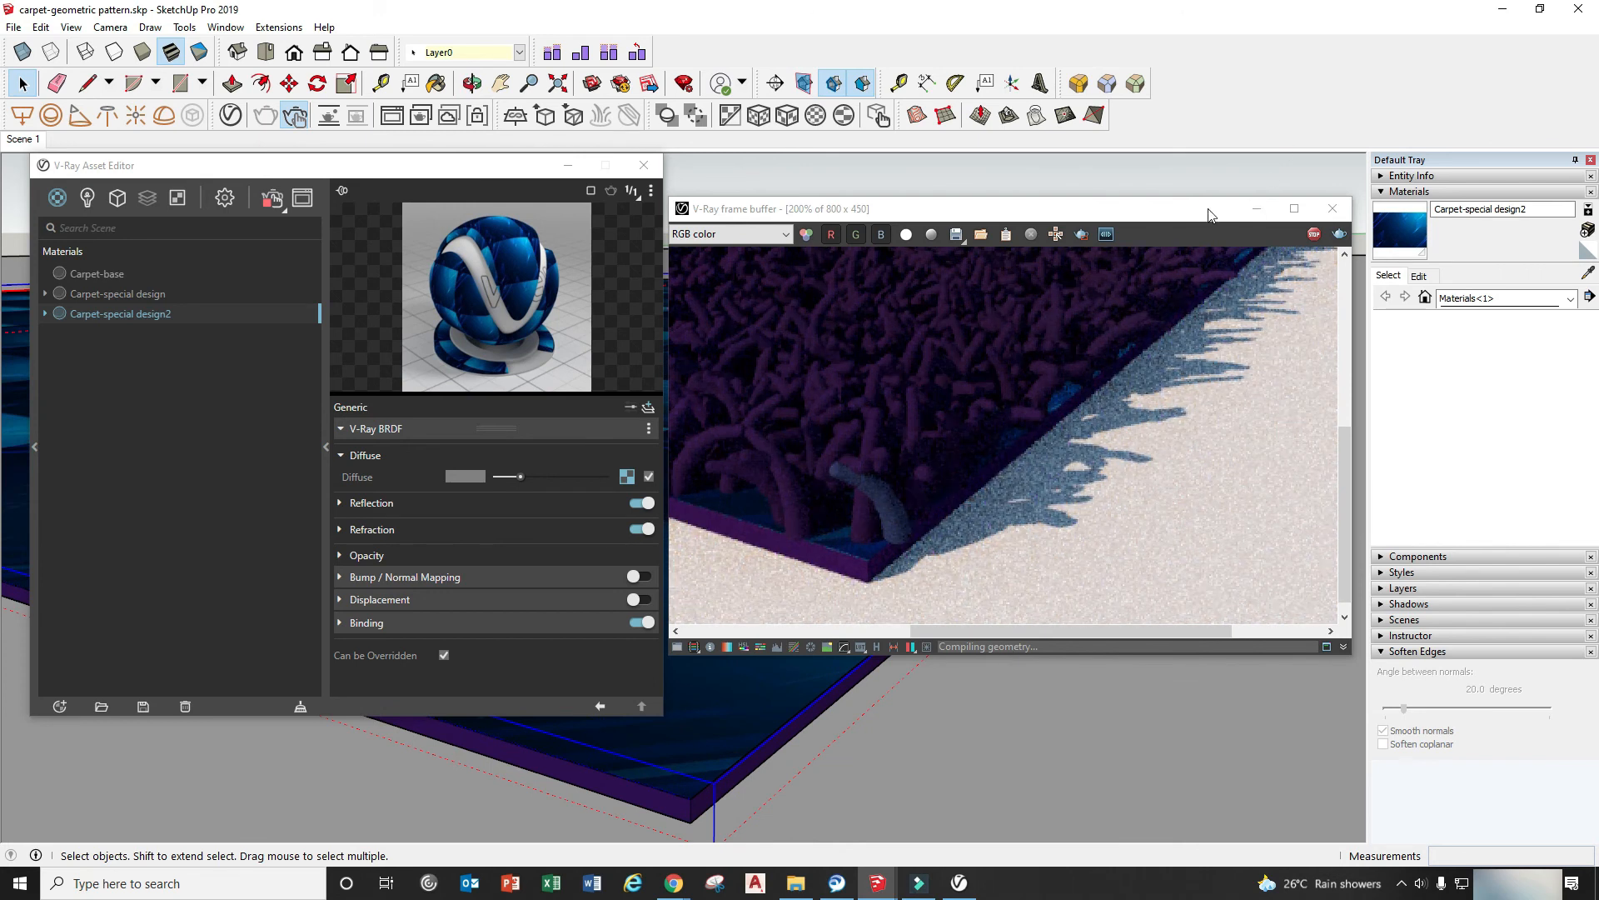
pyautogui.moveTo(1209, 215); pyautogui.dragTo(1210, 199)
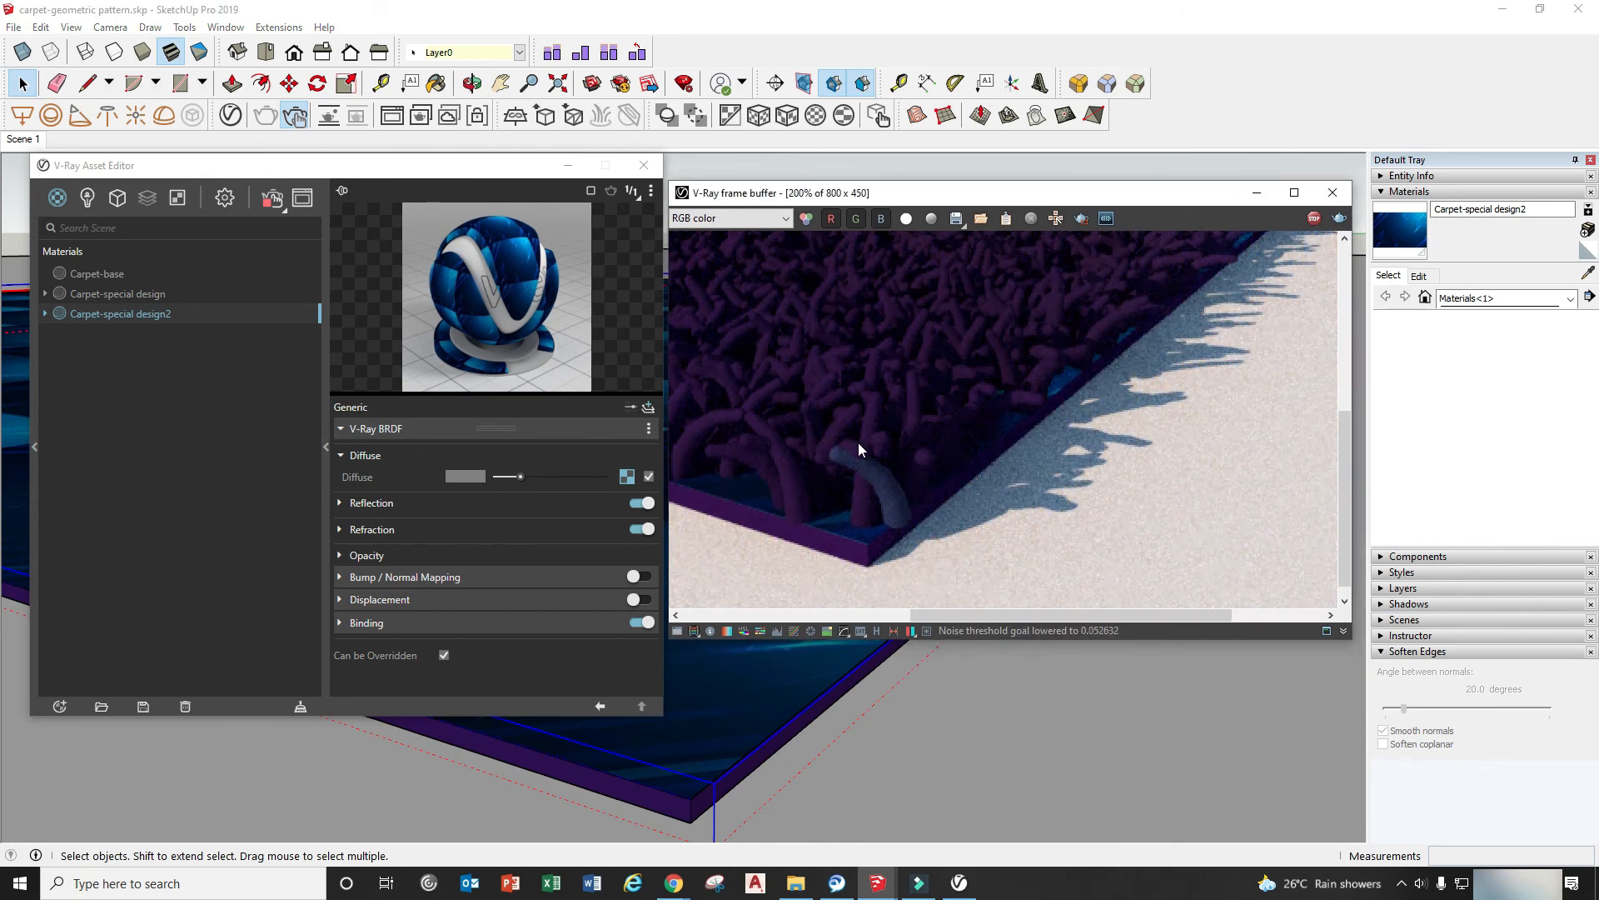
pyautogui.moveTo(724, 816)
pyautogui.mouseDown(button='middle')
pyautogui.moveTo(714, 742)
pyautogui.moveTo(742, 714)
pyautogui.mouseUp(button='middle')
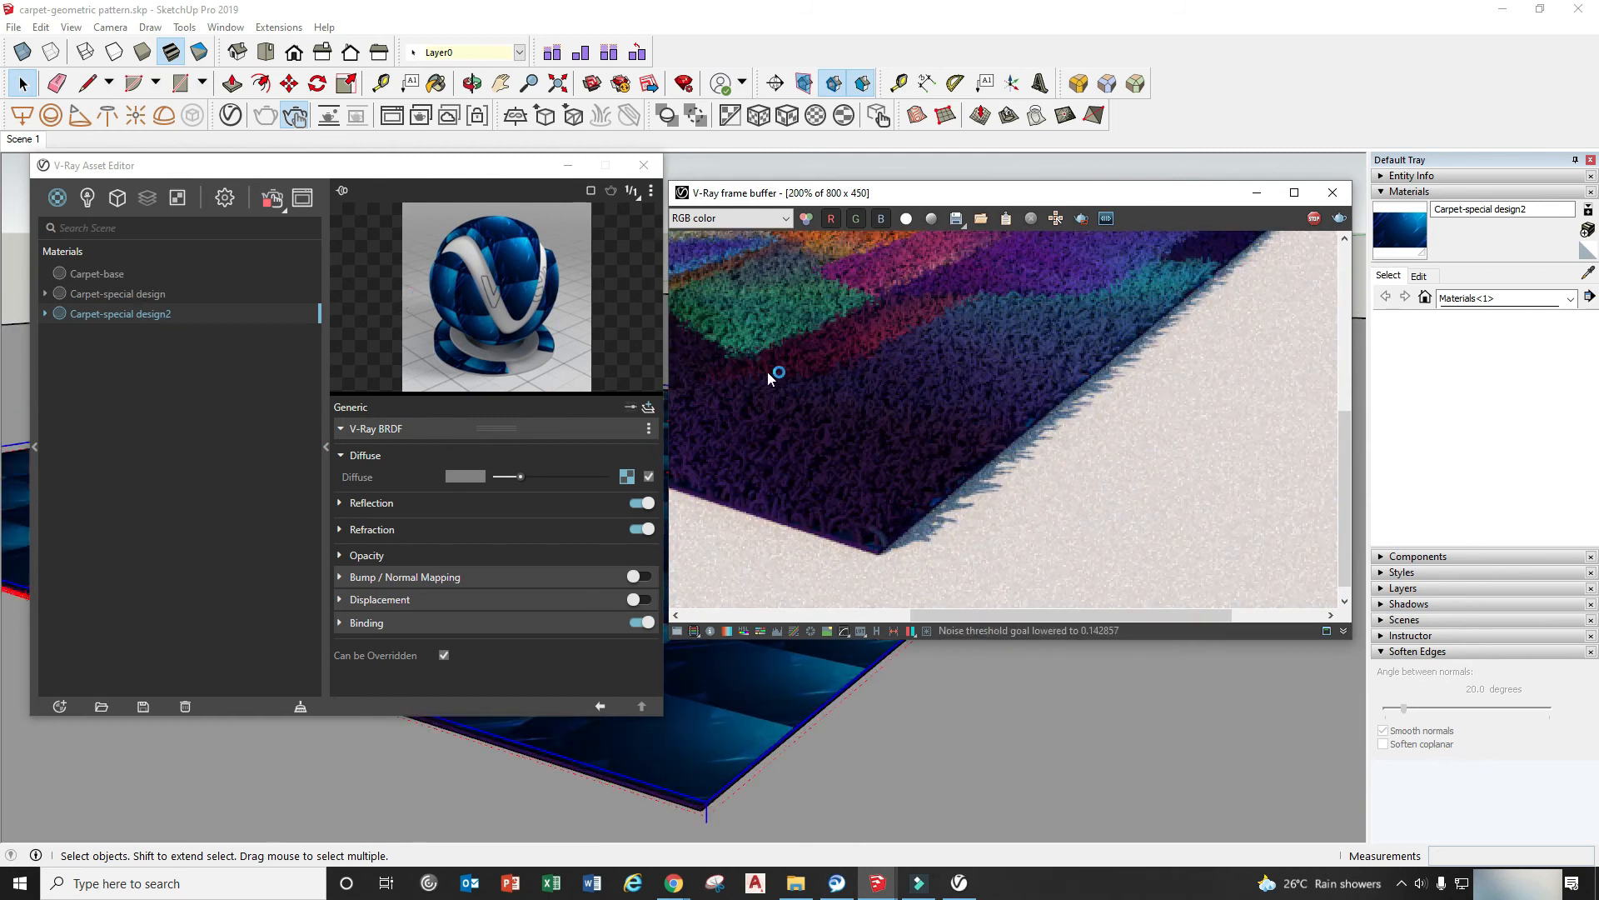
# Step: Set the material of the Fur geometry to Carpet-special design2
pyautogui.click(117, 198)
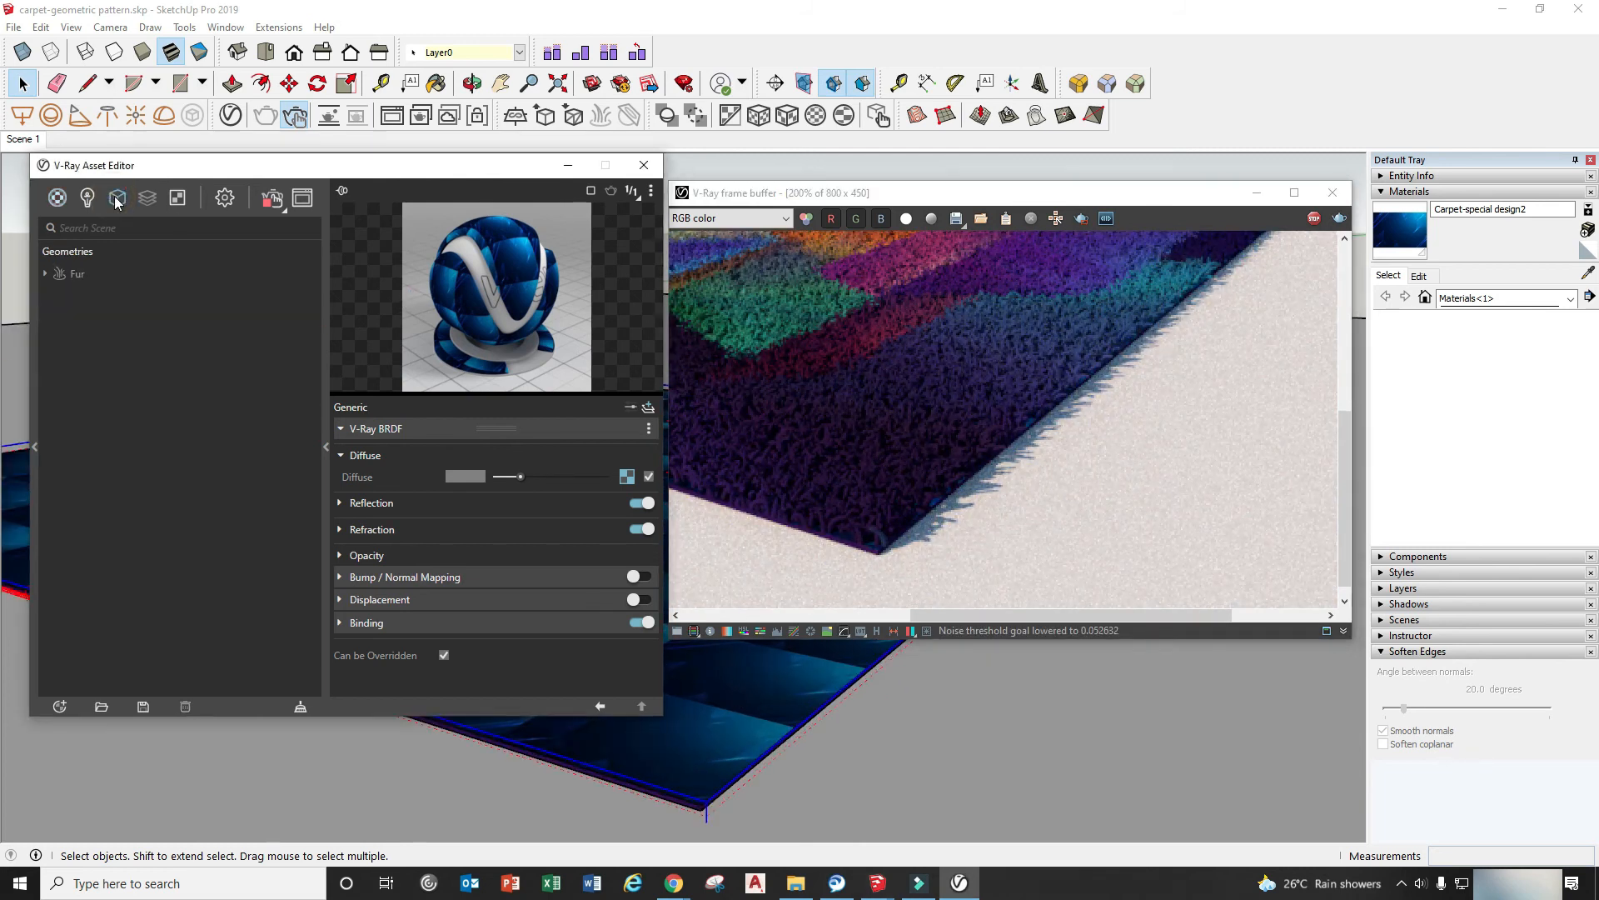
pyautogui.click(78, 274)
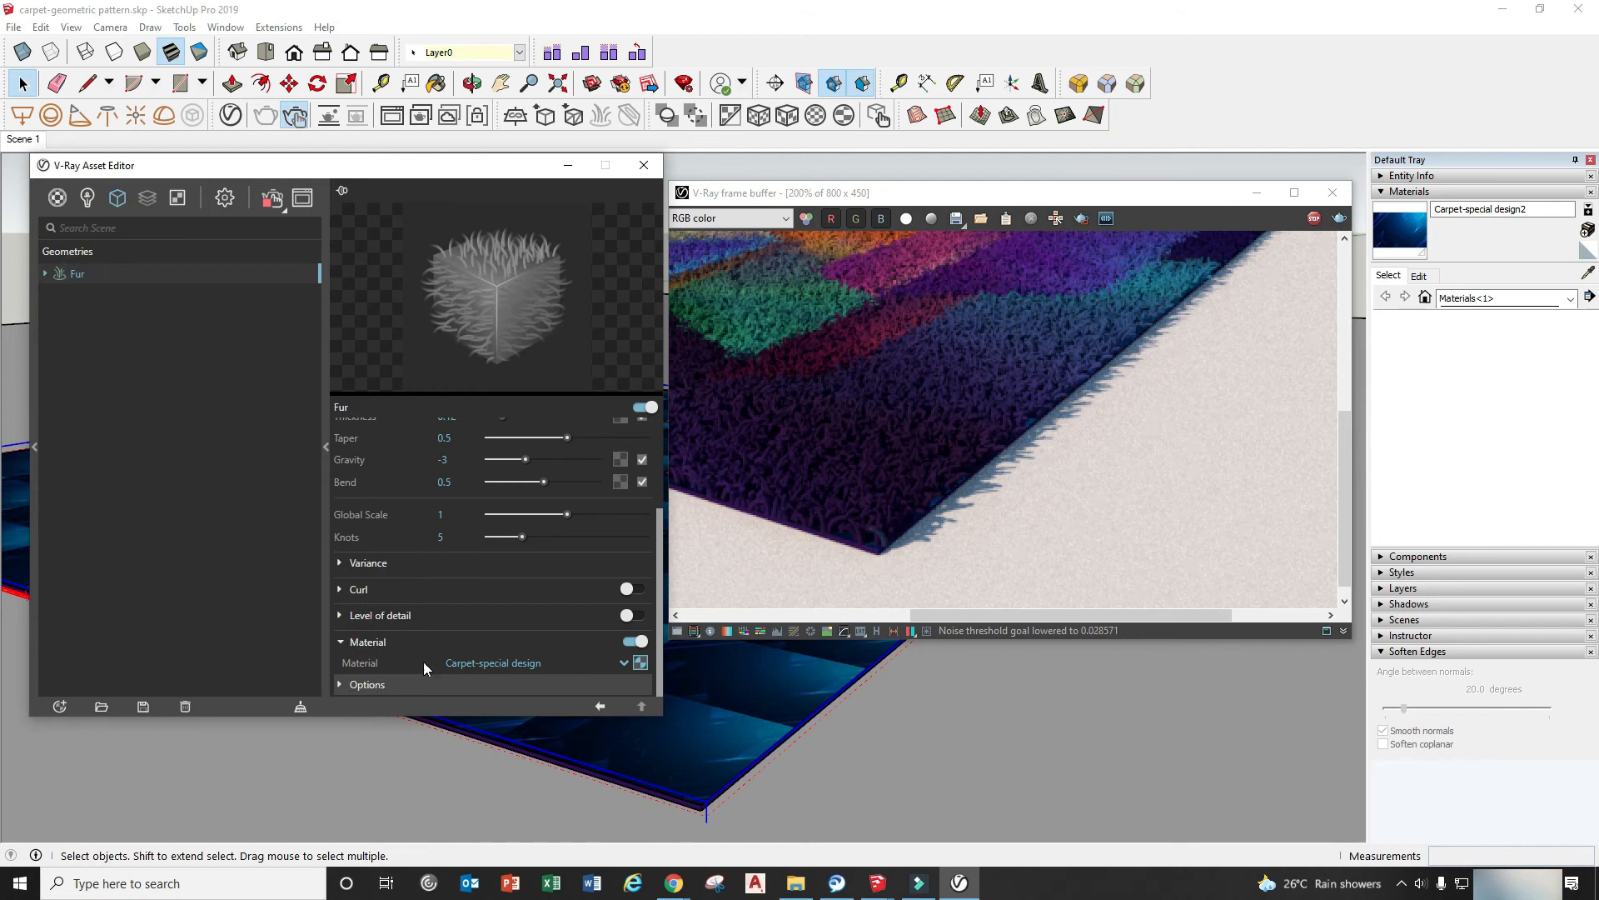
pyautogui.click(624, 663)
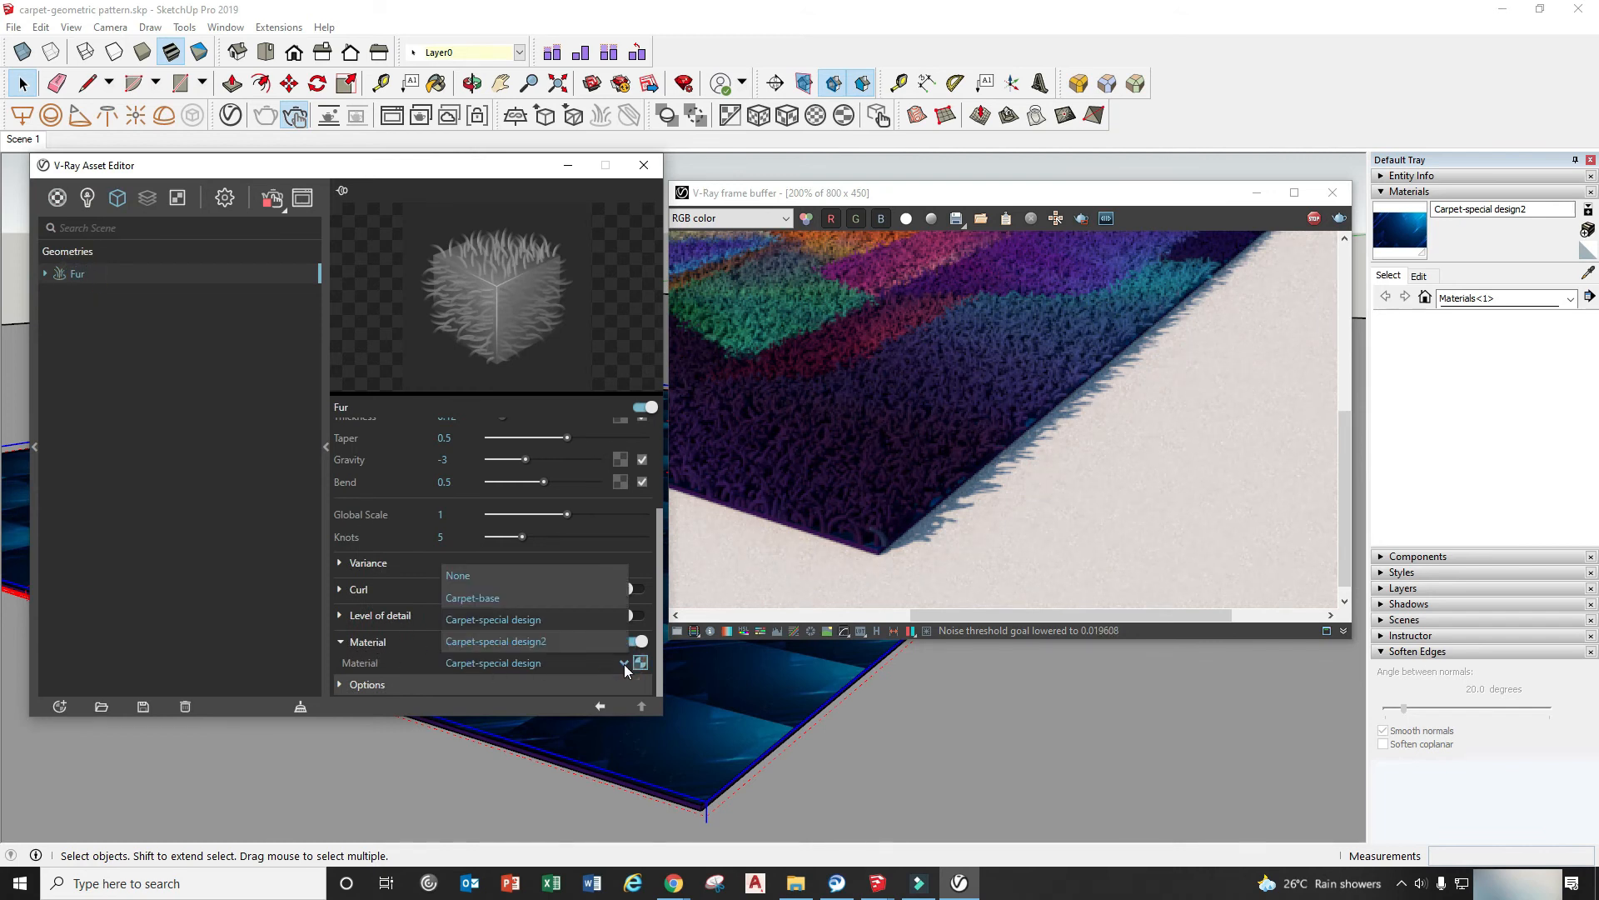
pyautogui.click(532, 642)
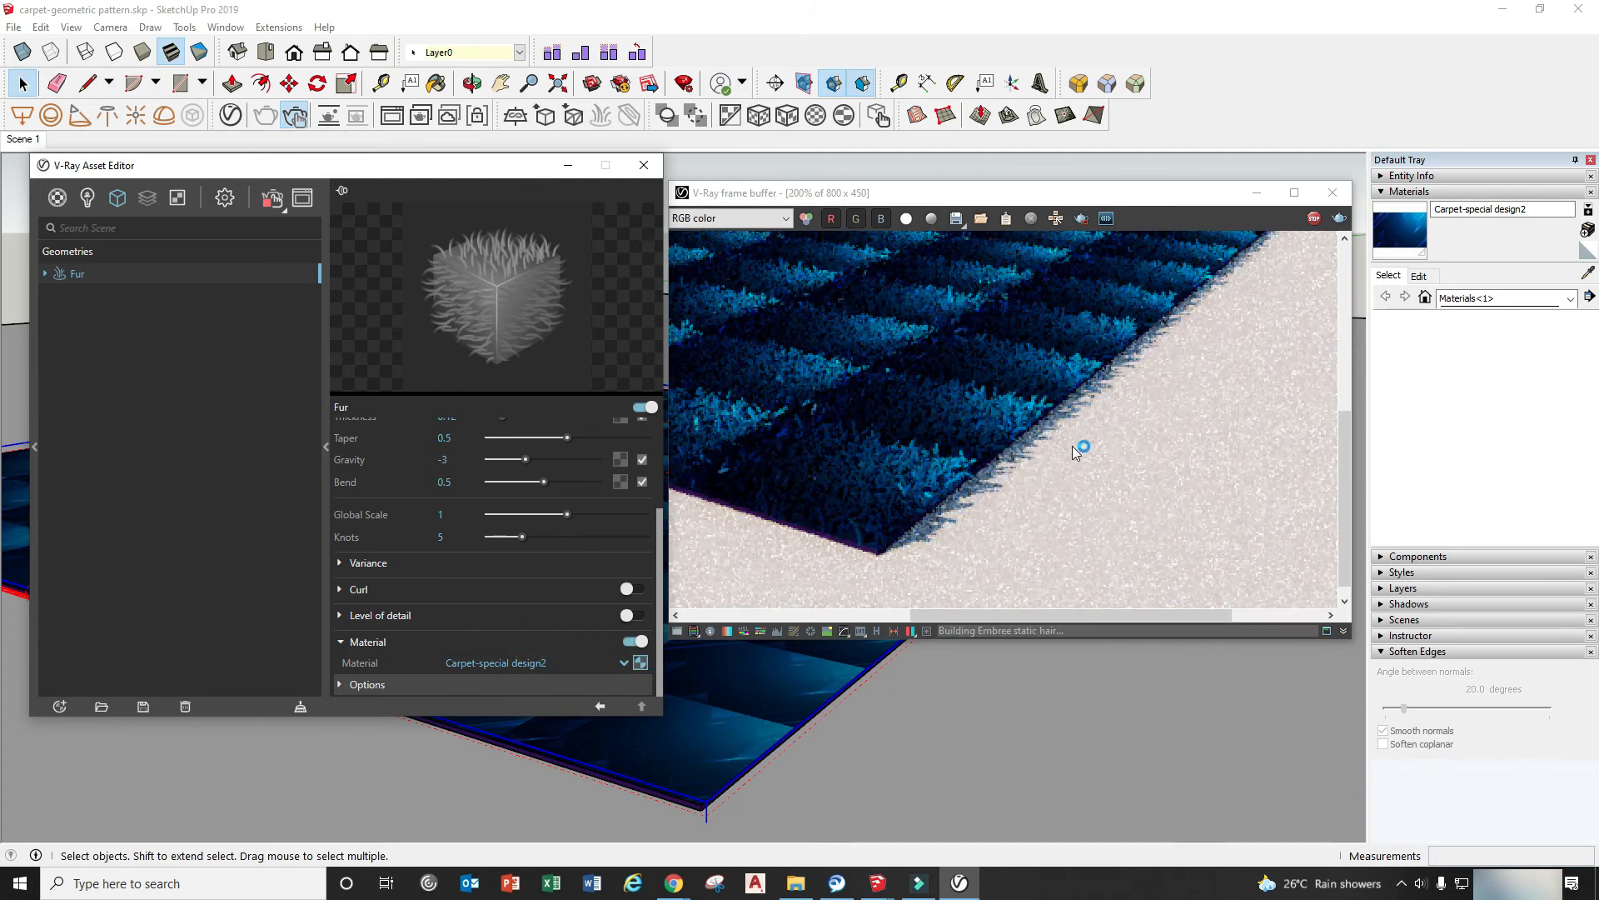
# Step: Set the texture width of the Carpet-special design2 material to 2000 mm
pyautogui.moveTo(872, 192); pyautogui.dragTo(798, 195)
pyautogui.scroll(-2, 920, 738)
pyautogui.moveTo(875, 725)
pyautogui.mouseDown(button='middle')
pyautogui.moveTo(848, 766)
pyautogui.moveTo(903, 728)
pyautogui.mouseUp(button='middle')
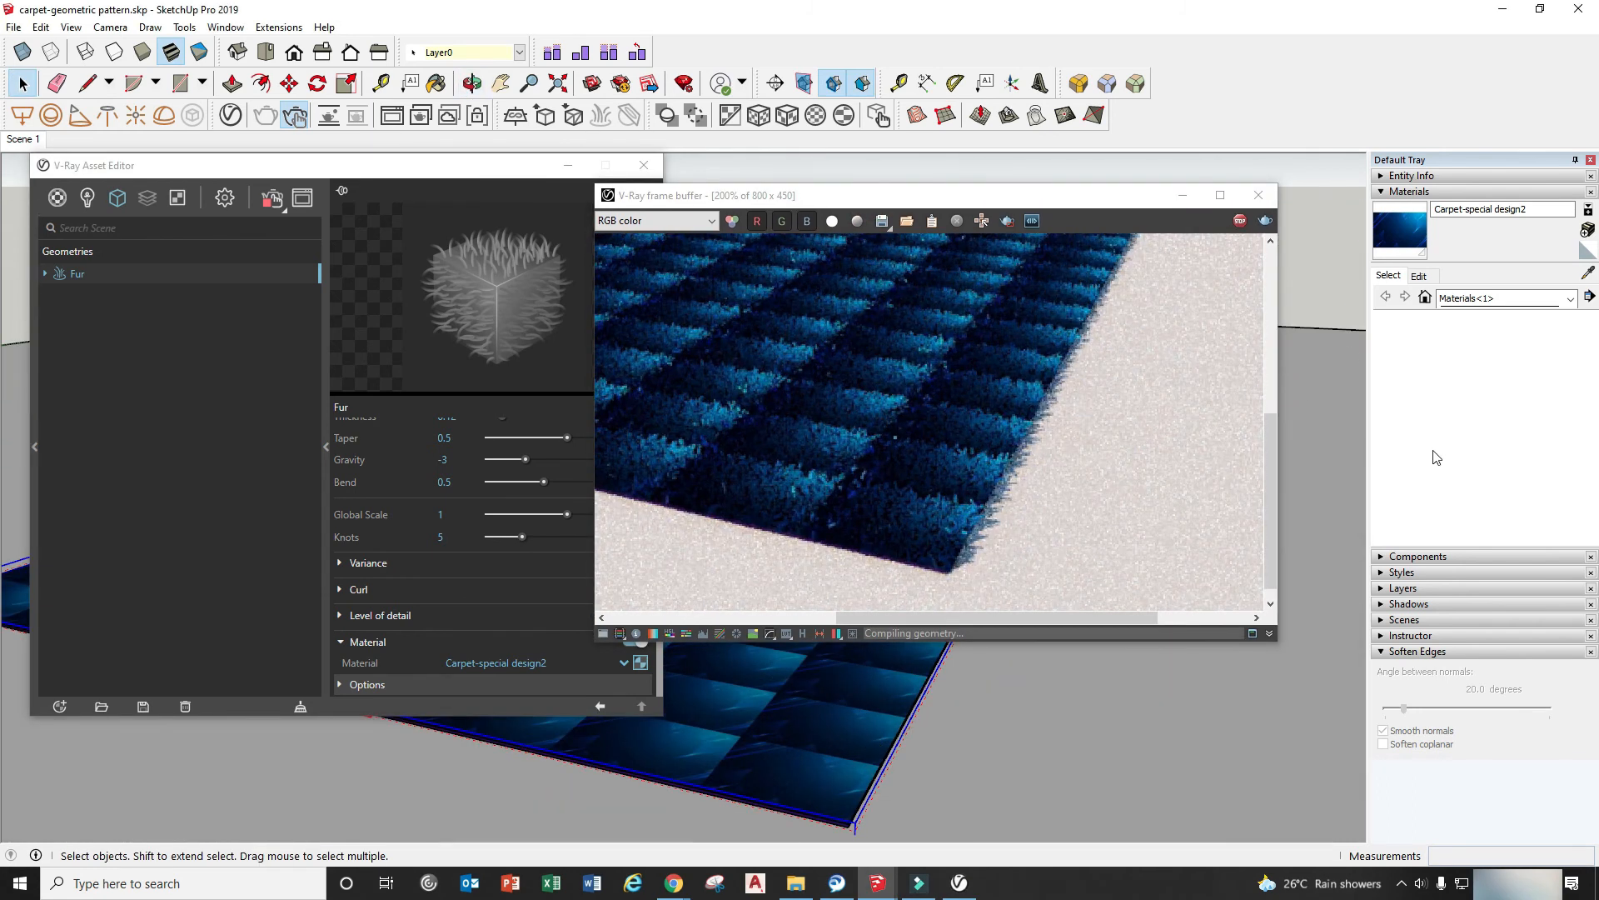
pyautogui.click(1419, 275)
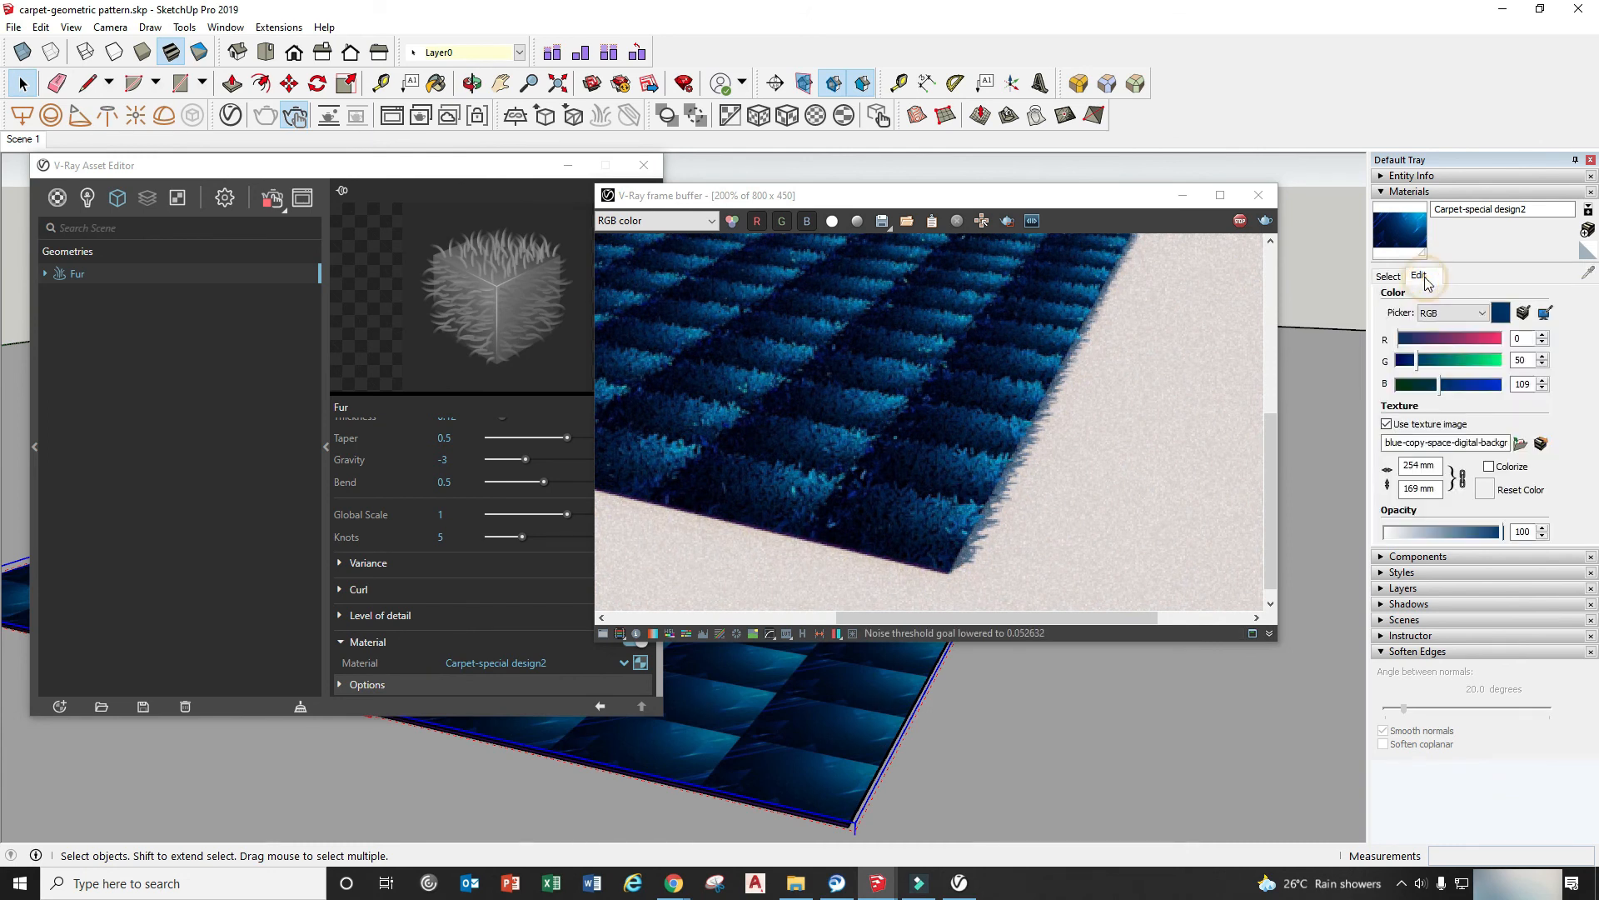
pyautogui.doubleClick(1417, 465)
pyautogui.write('2')
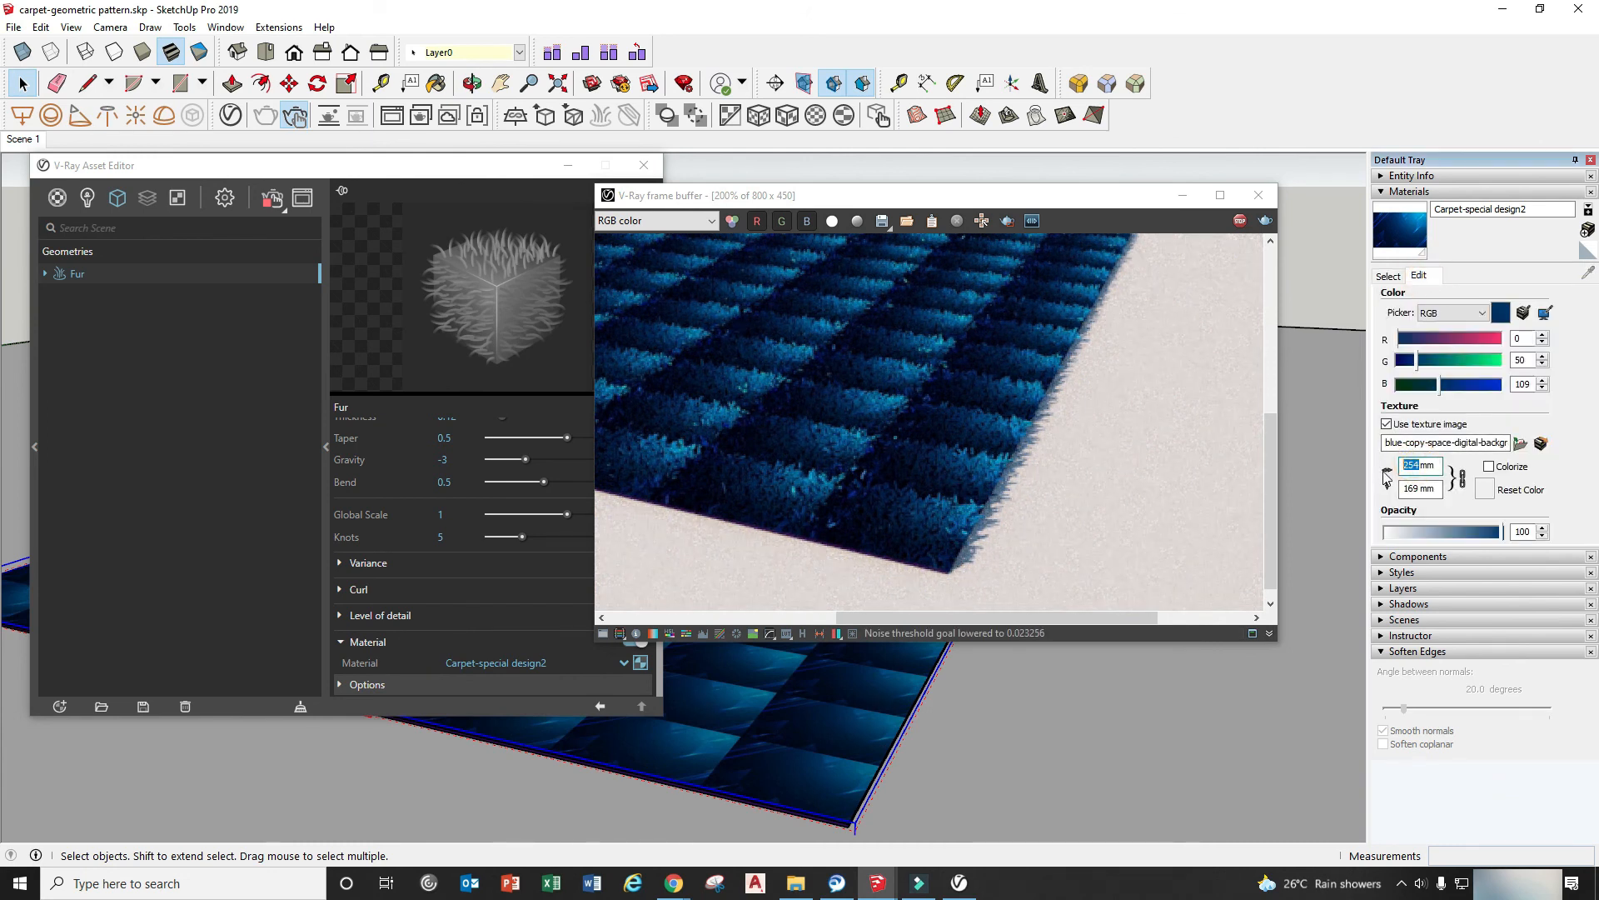
pyautogui.press('Return')
pyautogui.write('000')
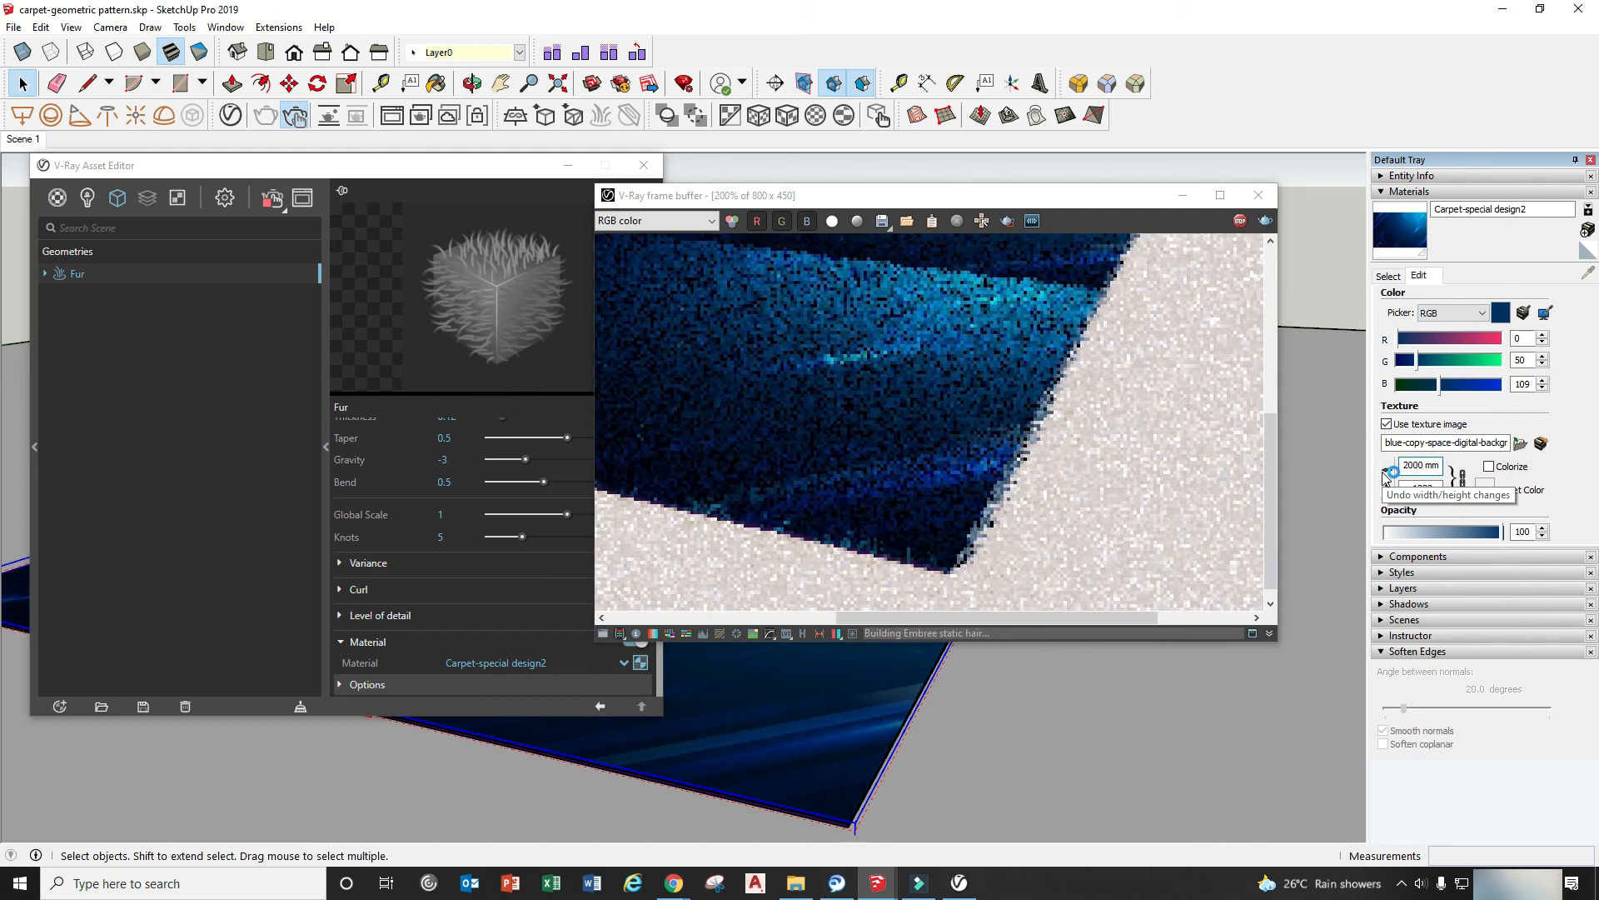
# Step: Restore the Scene 1 camera view and check the whole blue carpet in the render
pyautogui.moveTo(872, 738); pyautogui.dragTo(935, 755, button='middle')
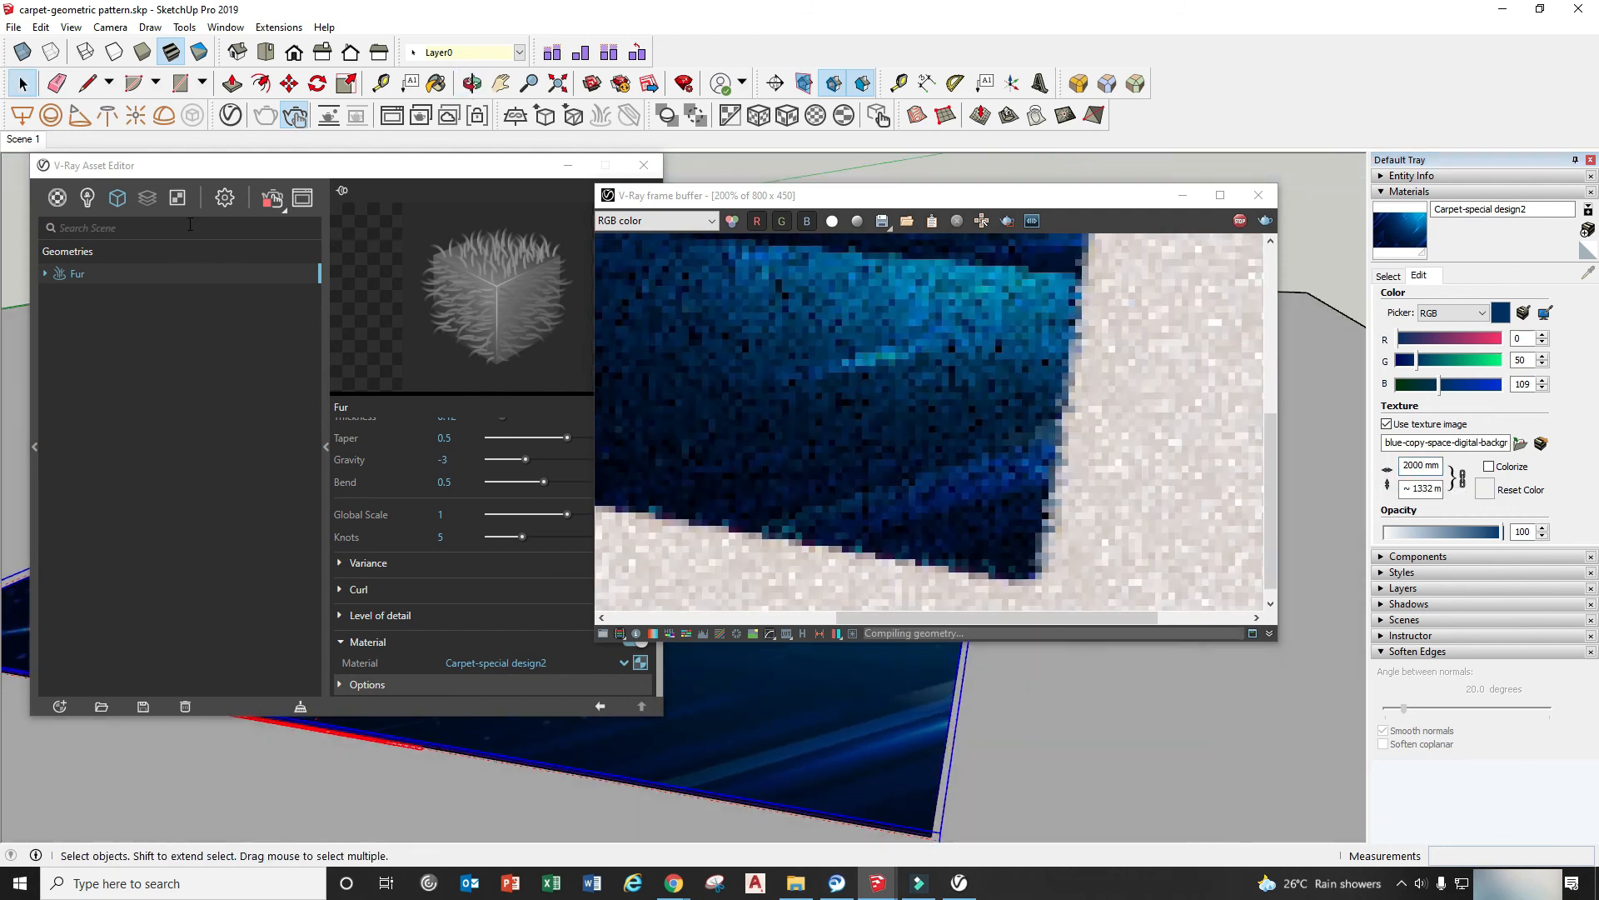
pyautogui.click(26, 138)
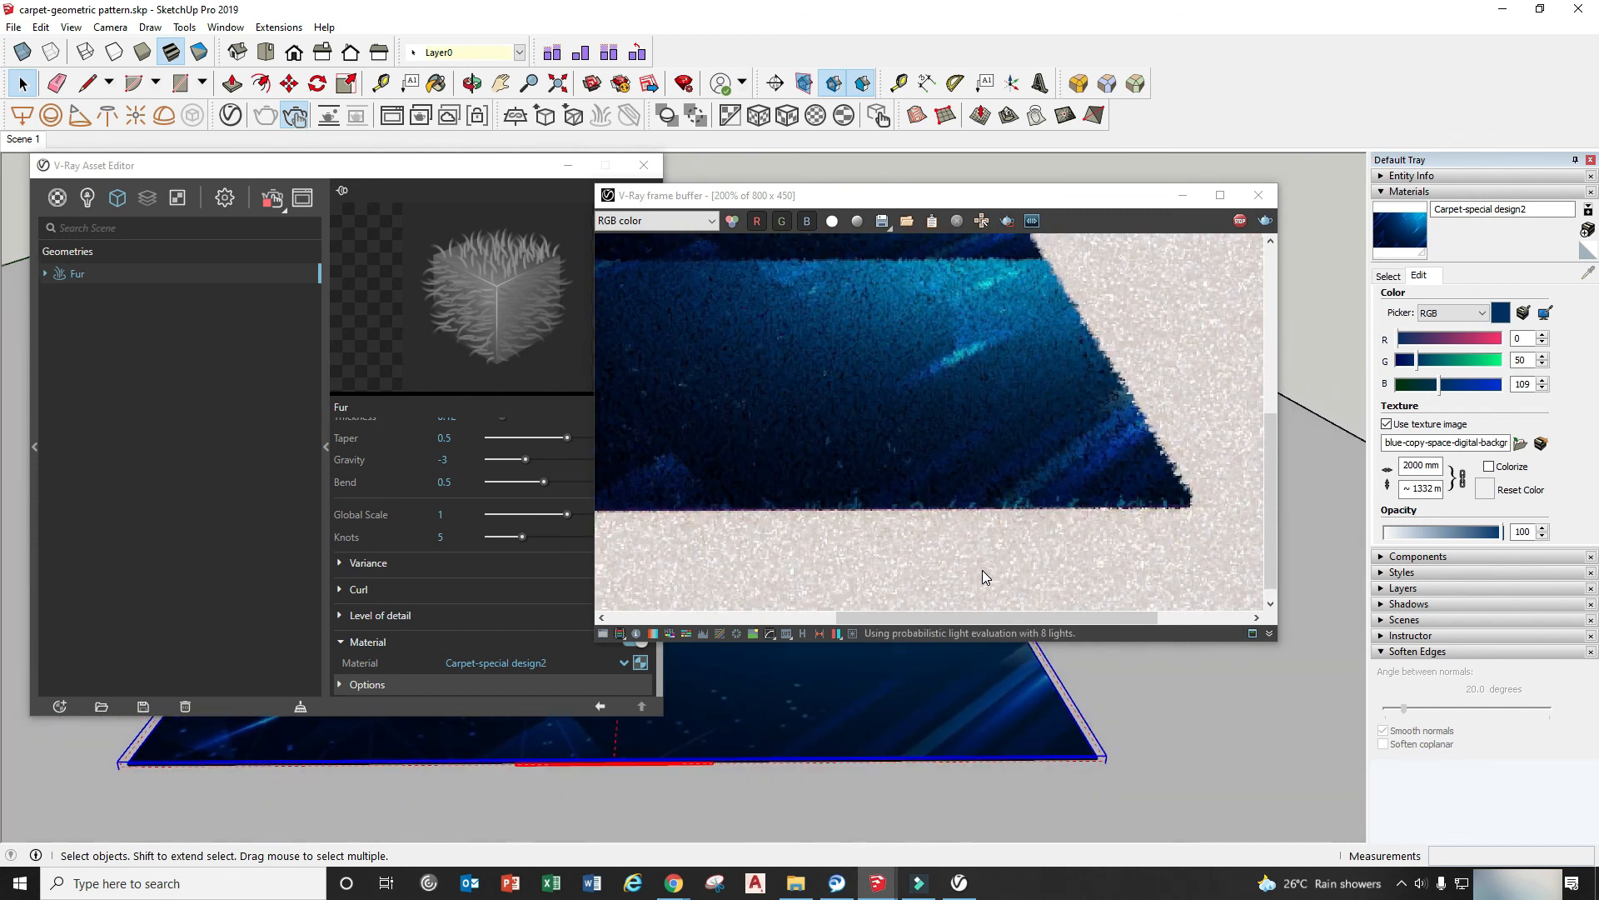
pyautogui.scroll(-2, 1043, 525)
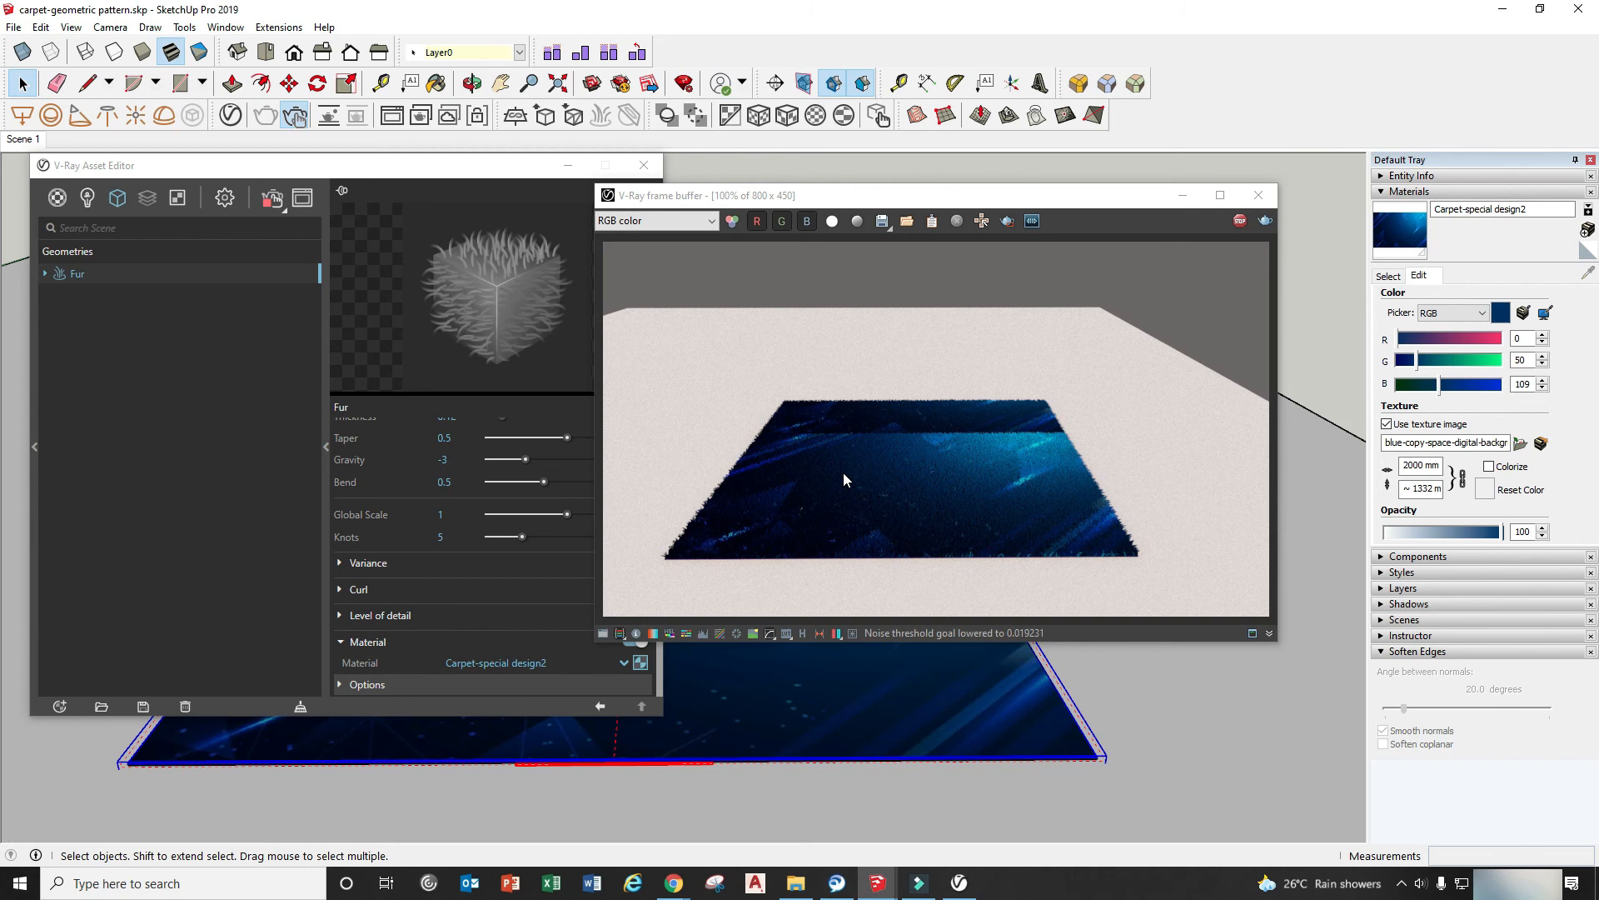
pyautogui.moveTo(789, 196); pyautogui.dragTo(856, 185)
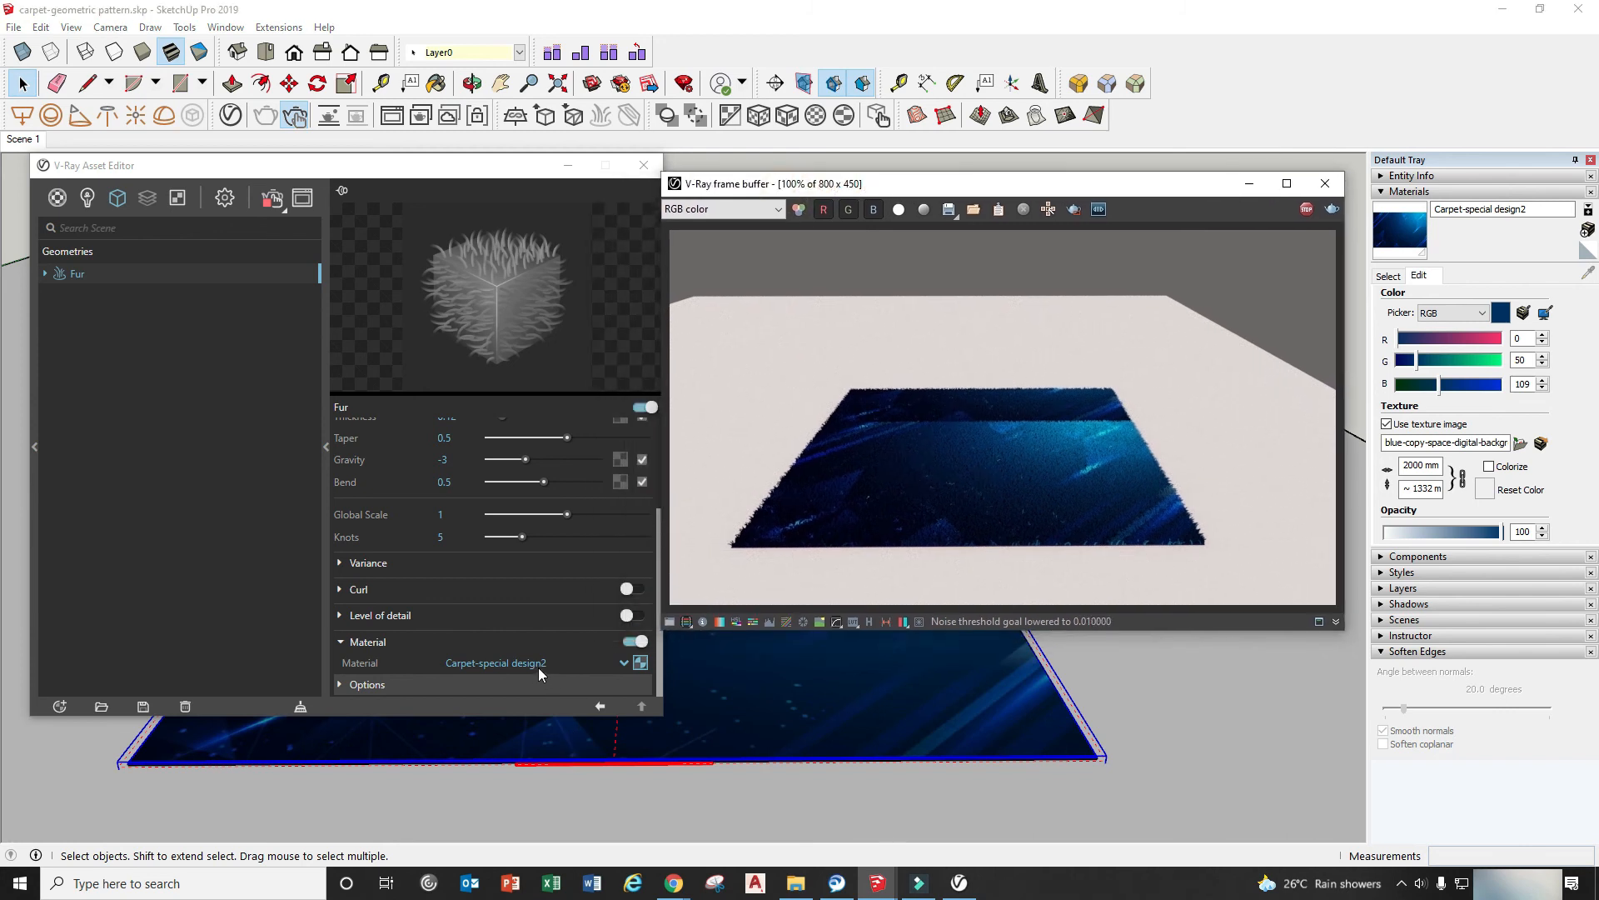
# Step: Check which materials the Fur geometry can use and return to the materials list
pyautogui.click(624, 663)
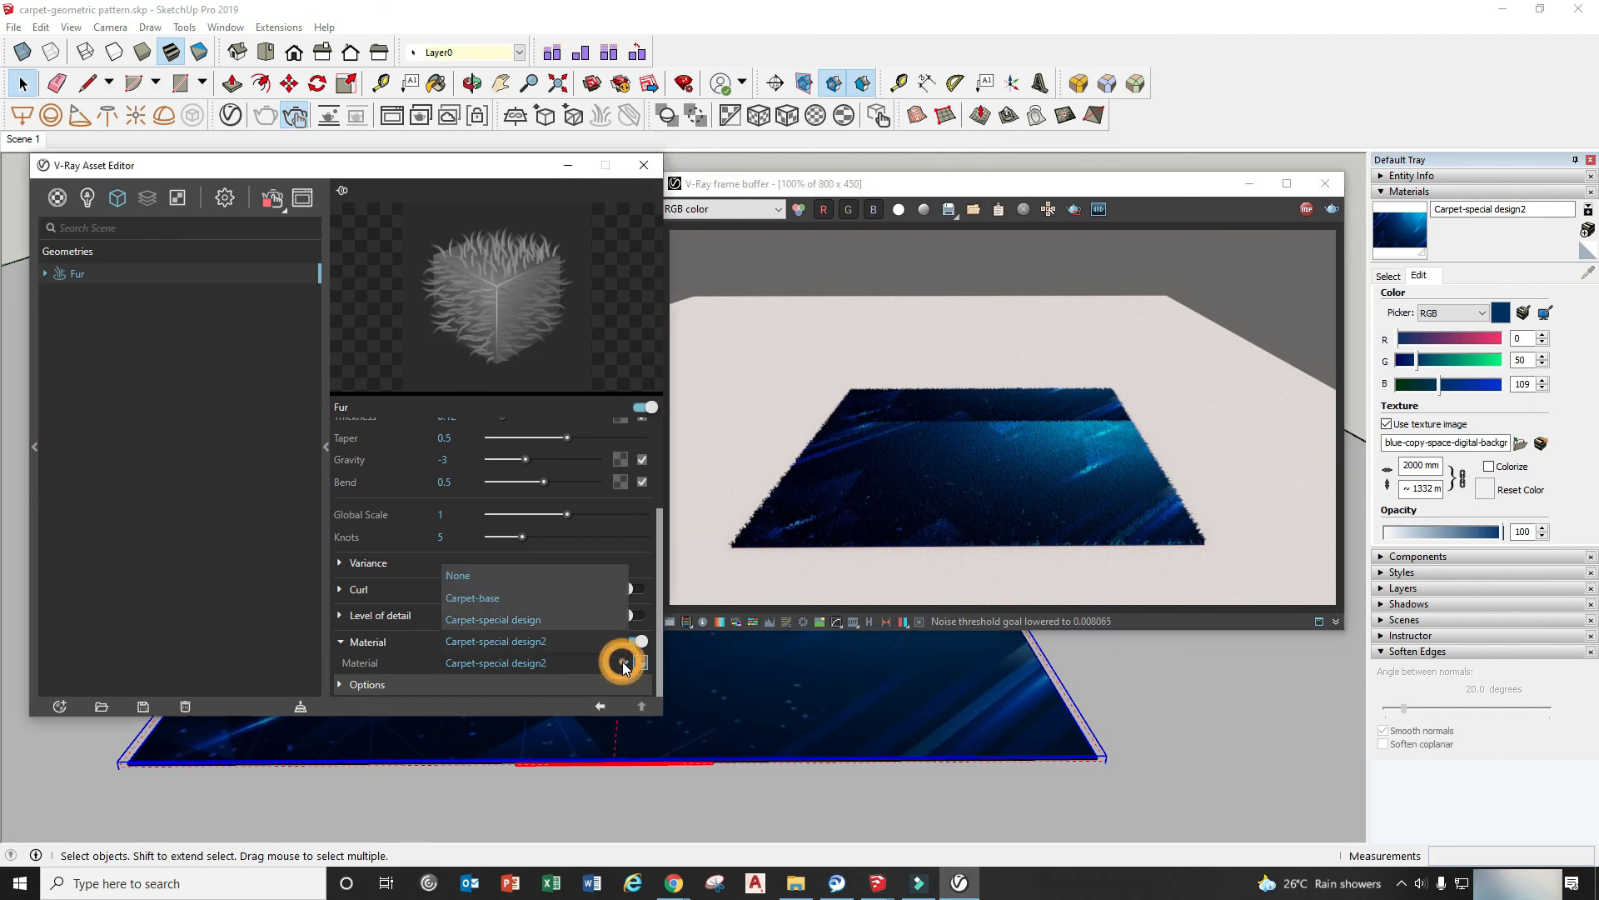
pyautogui.click(55, 197)
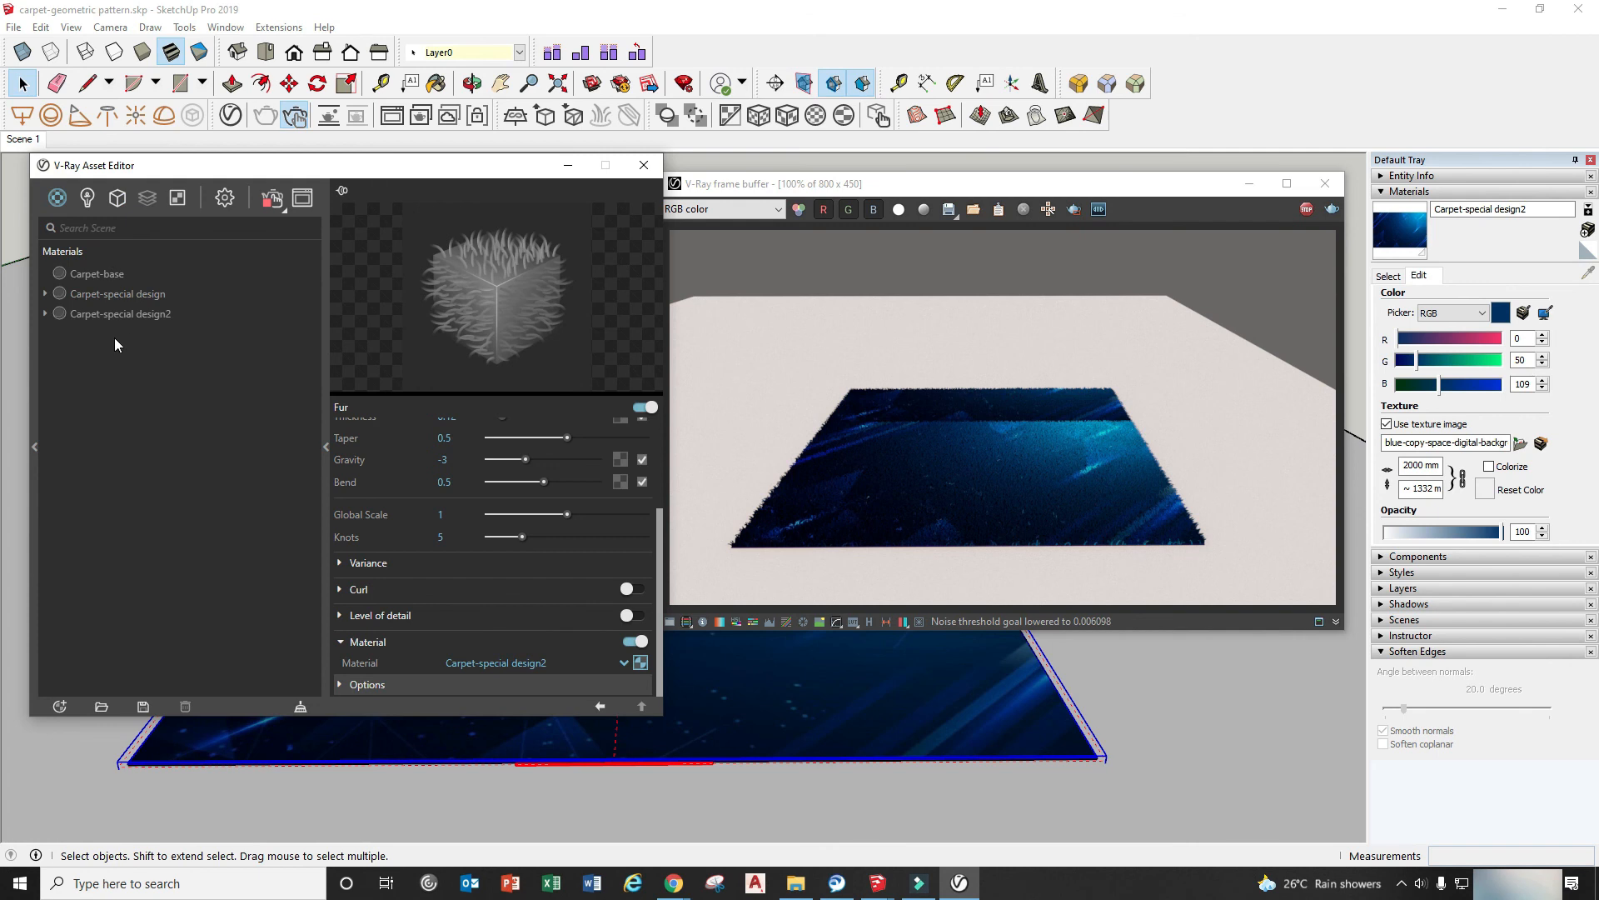